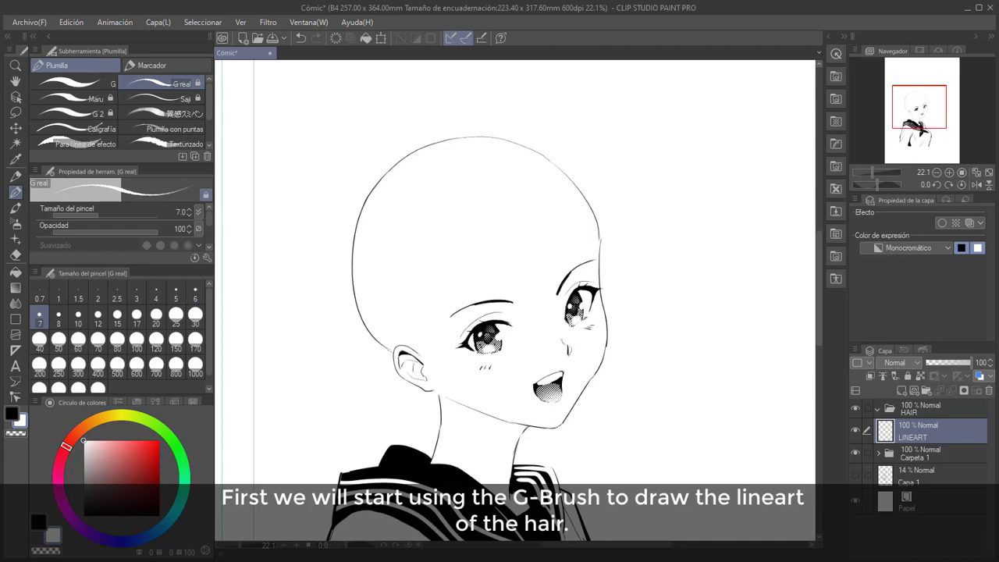
Draw the fringe strands over the forehead and the hair lock beside the far cheek with the G real pen at size 7
key(x)
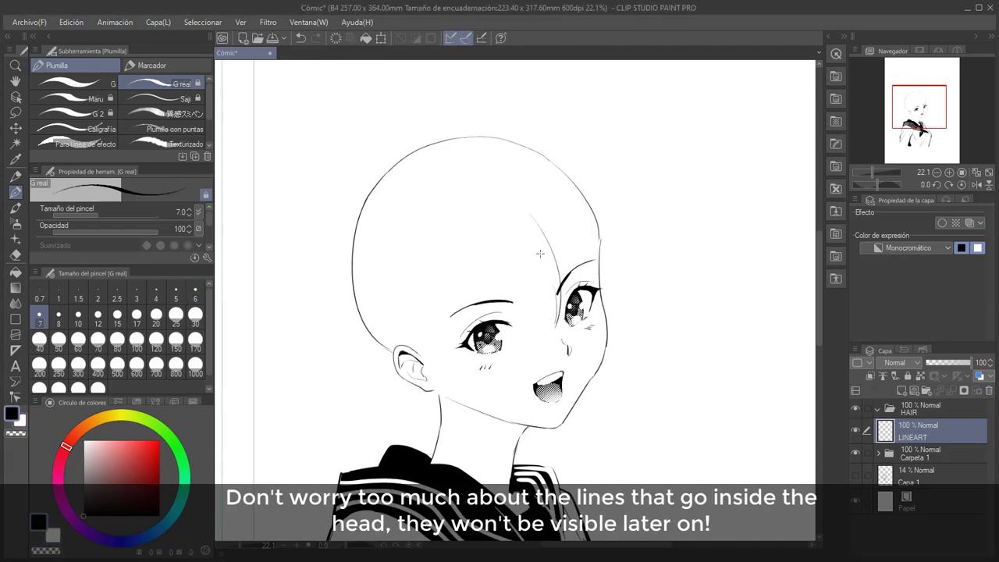
drag(507, 270, 532, 336)
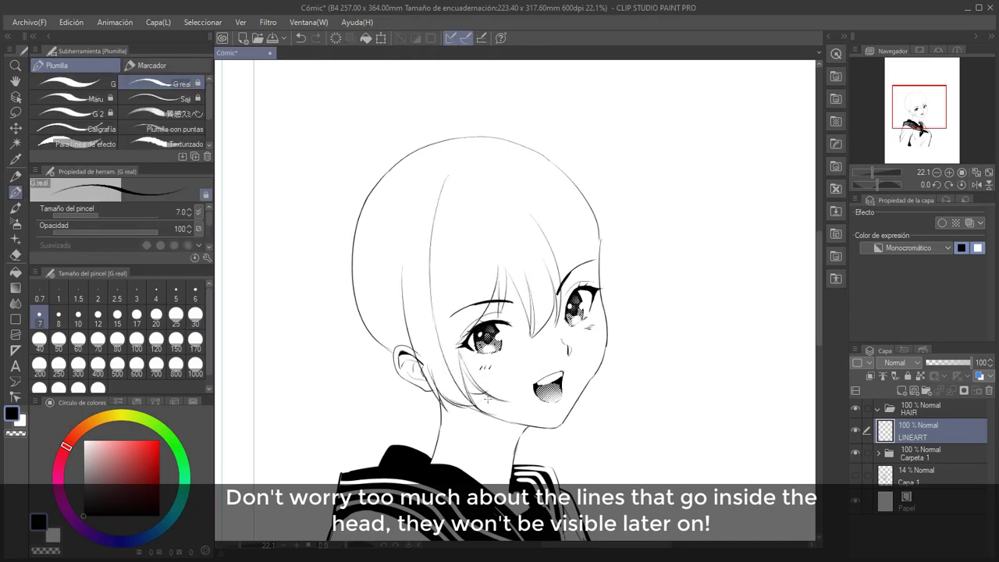
drag(561, 241, 602, 298)
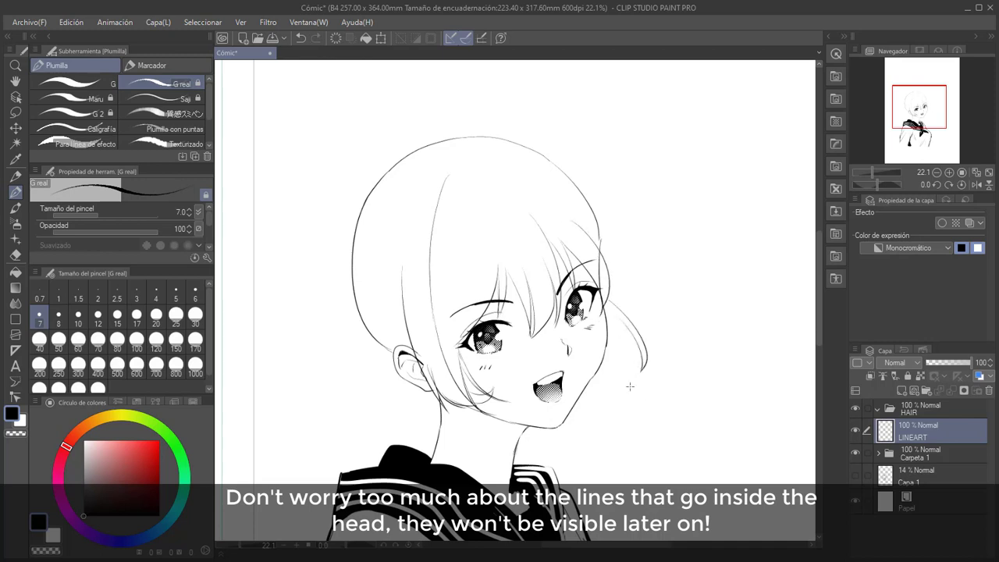
drag(607, 347, 611, 367)
key(e)
key(p)
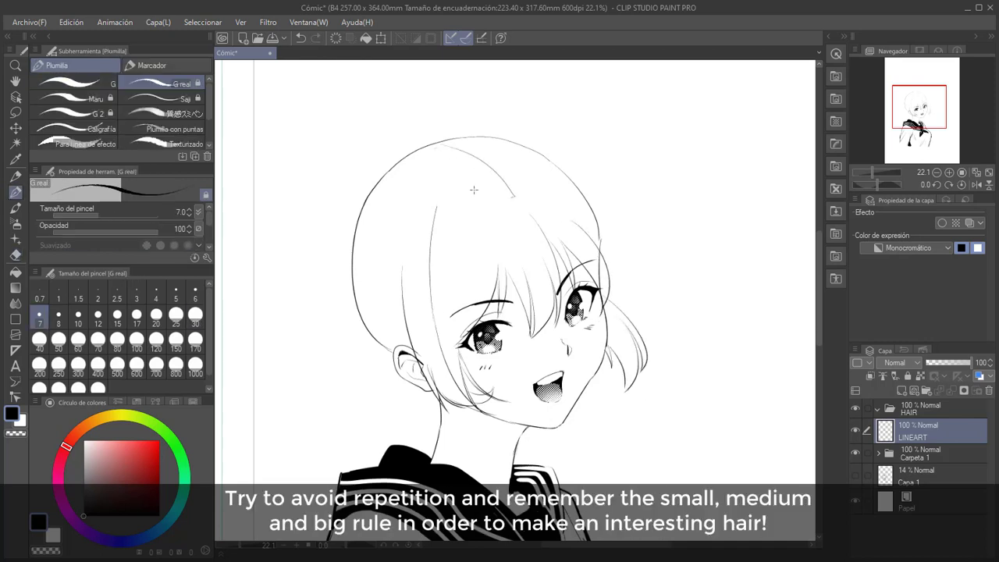
Draw the inner side strands, the crown parting and the outer contour of the bob with the G real pen
drag(459, 188, 431, 325)
key(ctrl+z)
drag(477, 199, 445, 358)
key(e)
key(p)
drag(426, 148, 514, 186)
mouse_move(636, 277)
mouse_down()
mouse_move(525, 169)
mouse_move(347, 332)
mouse_up()
key(ctrl+z)
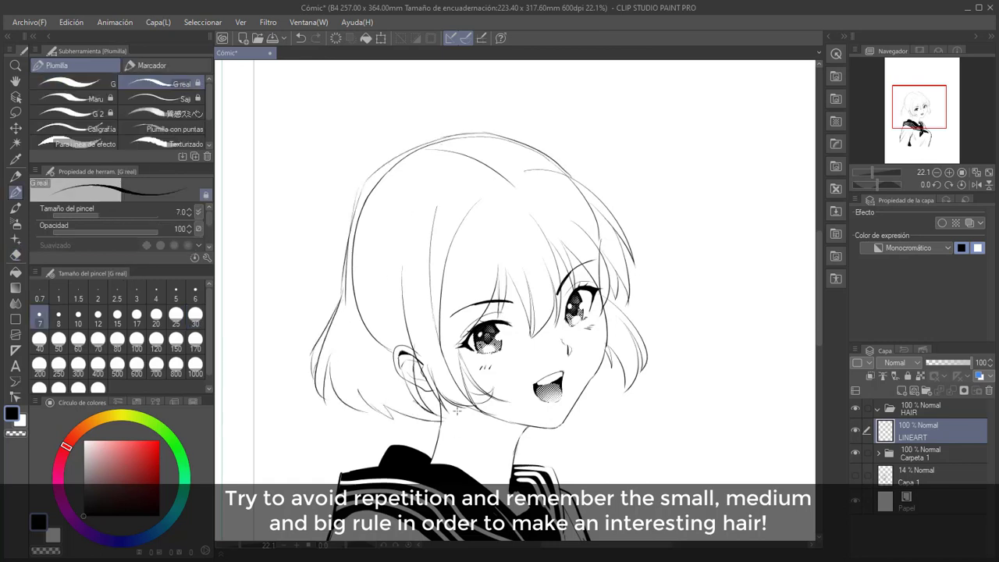
Clean up the hair ends at the back of the head and redraw them as curved tips running toward the ear
key(e)
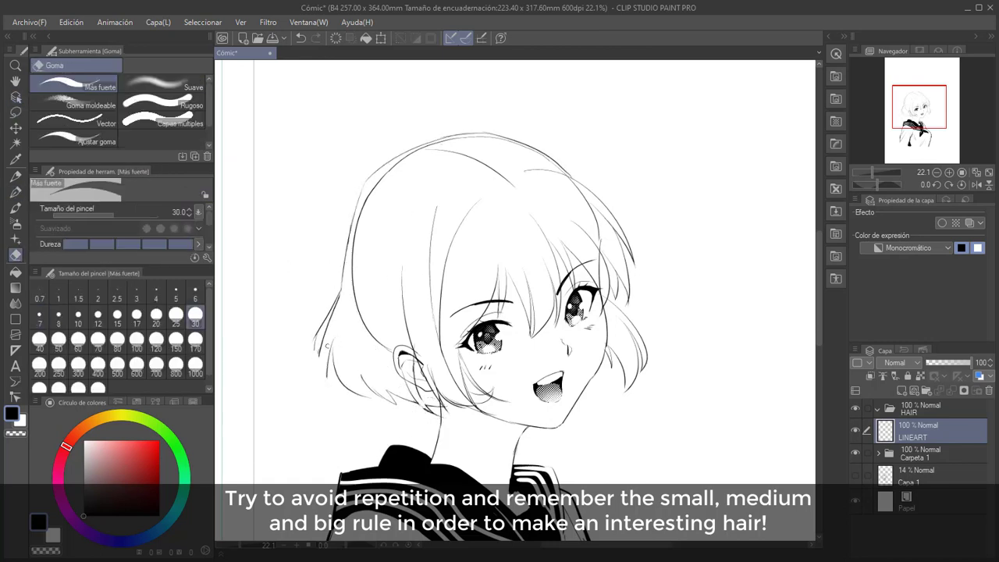
key(p)
drag(340, 349, 360, 395)
drag(385, 222, 376, 374)
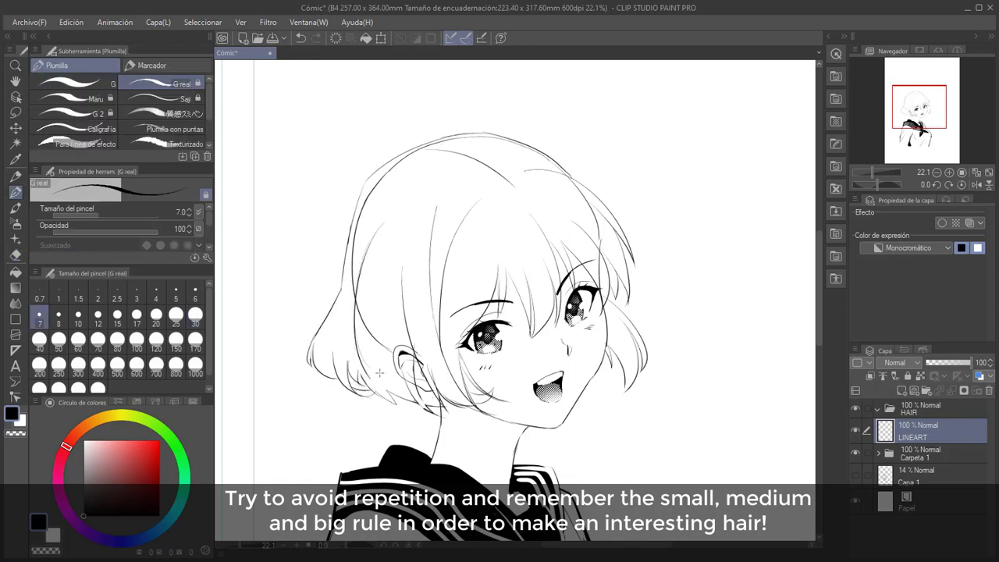
With the canvas mirrored, add fringe strands and a curved cowlick on the crown, and rework the back contour of the hair
key(h)
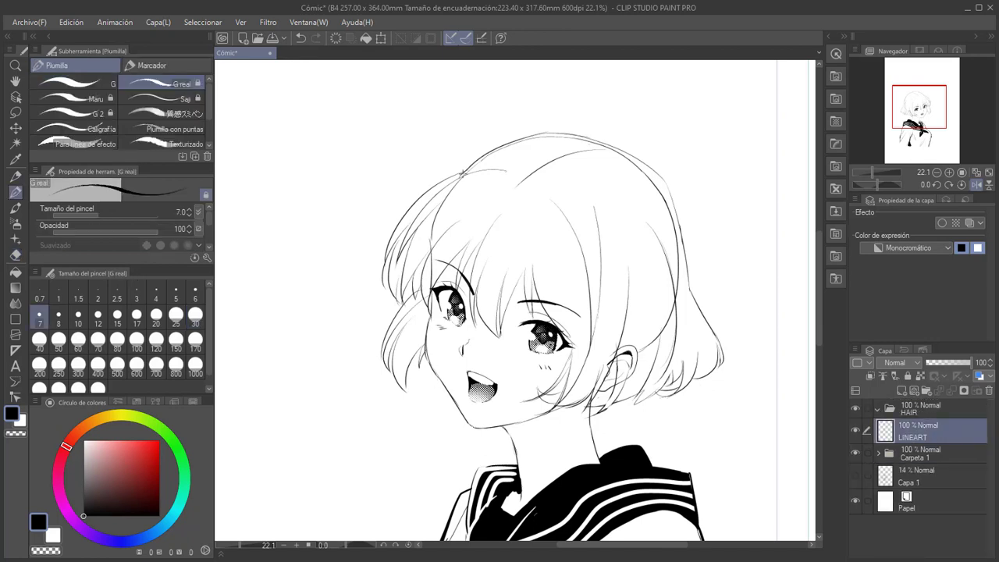
drag(504, 193, 519, 301)
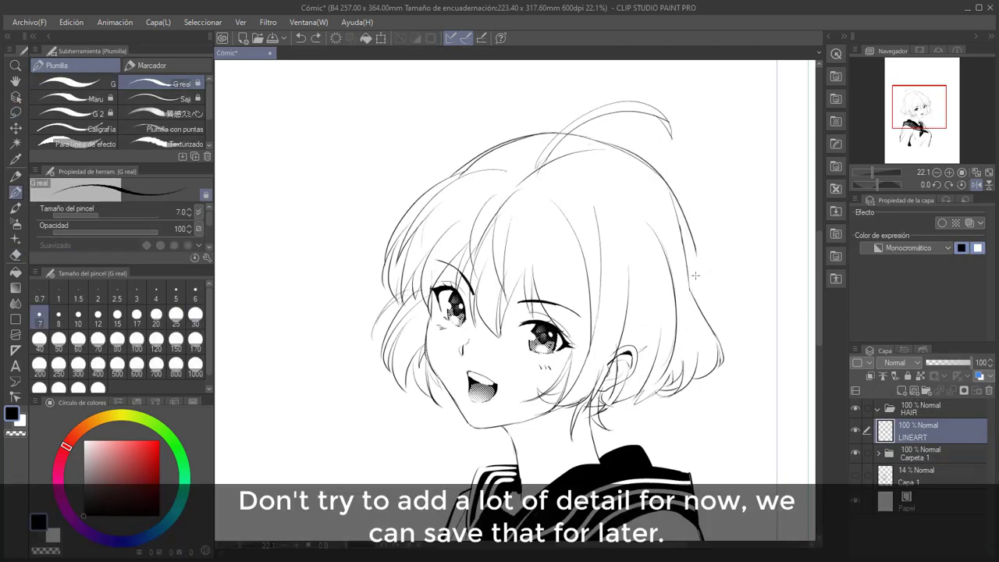
drag(695, 275, 694, 300)
key(e)
drag(688, 271, 690, 300)
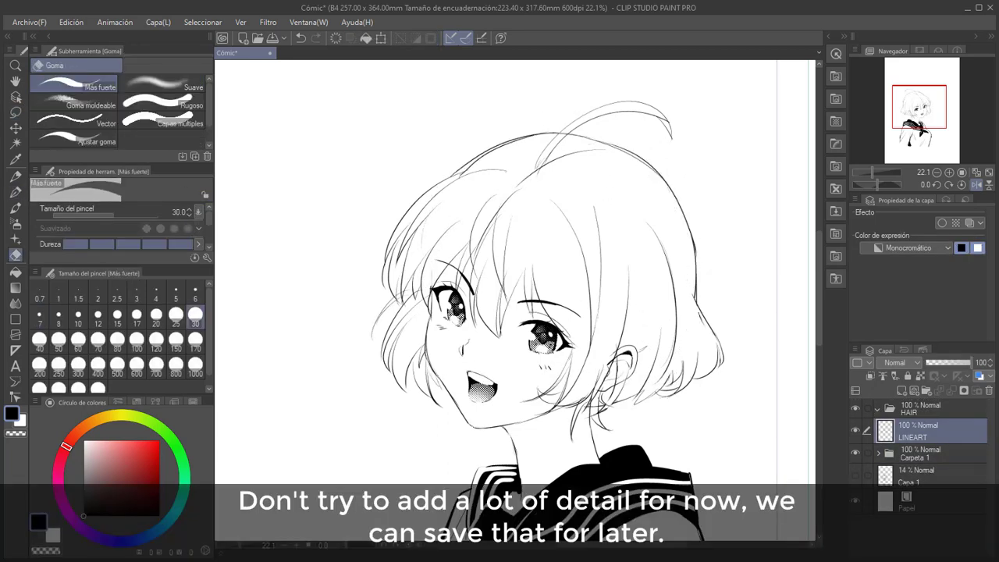
click(976, 185)
Close the cowlick with a second curved line down to the crown and erase the stray lines at its root
scroll(392, 207, down, 2)
scroll(435, 171, up, 1)
key(p)
drag(451, 120, 475, 174)
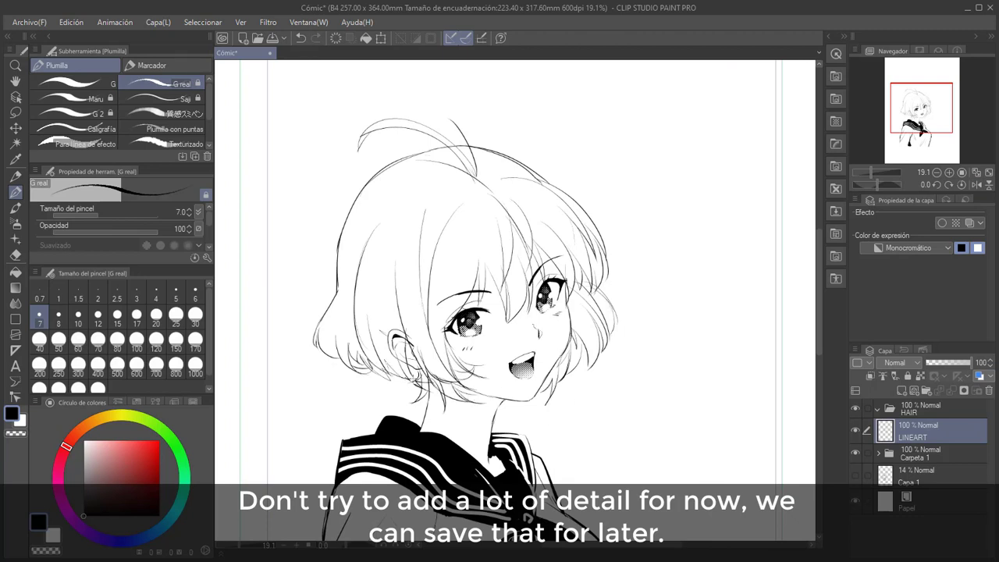
key(e)
drag(454, 123, 474, 167)
key(p)
key(e)
key(p)
mouse_move(421, 121)
mouse_down()
mouse_move(473, 177)
mouse_move(467, 156)
mouse_up()
key(e)
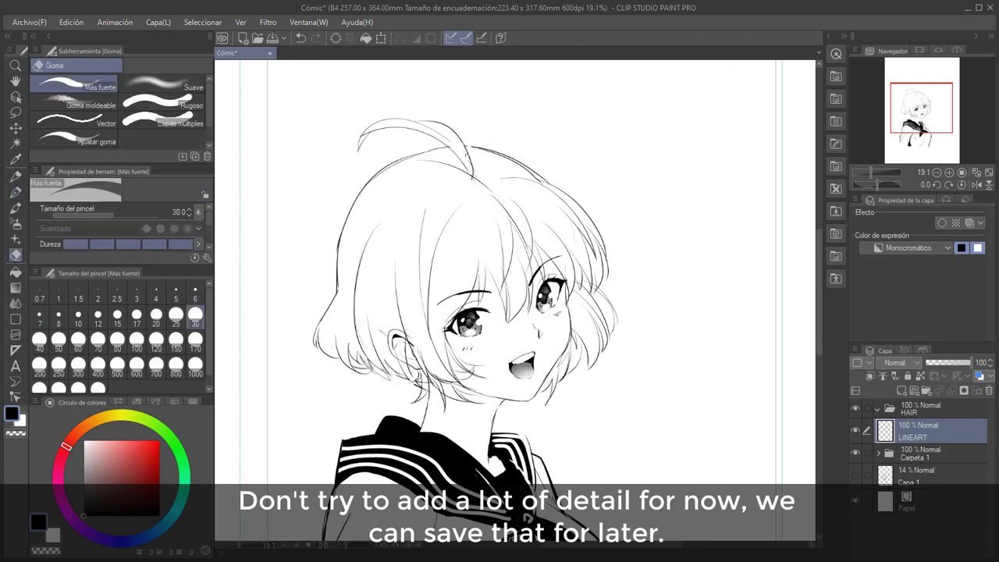
key(p)
Create a new layer named BLACK TONE above the LINEART layer
click(901, 390)
text(BLACK TONE)
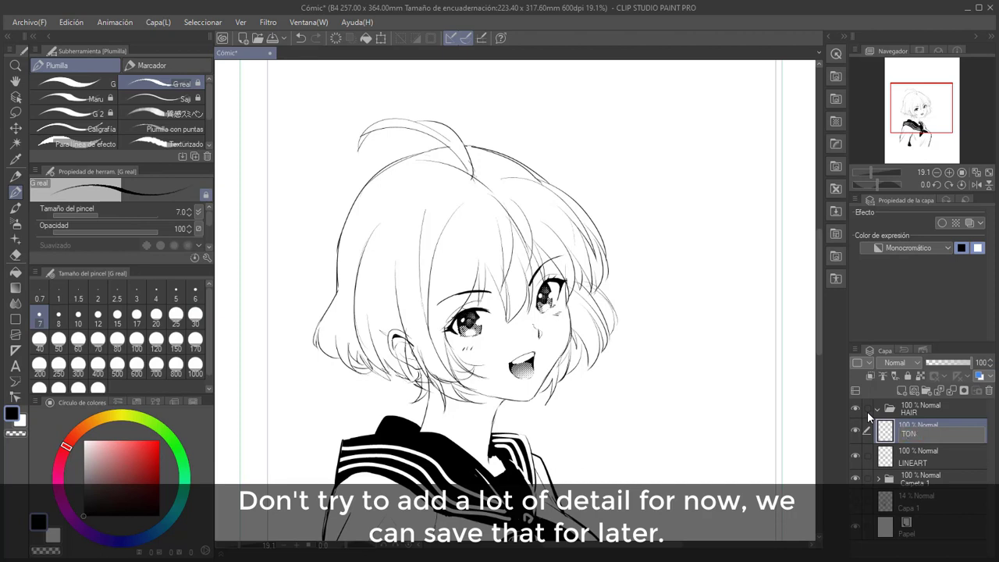
key(Return)
Fill the cowlick, the main hair mass and the far side of the head with black using the Fill tool
click(14, 271)
click(452, 144)
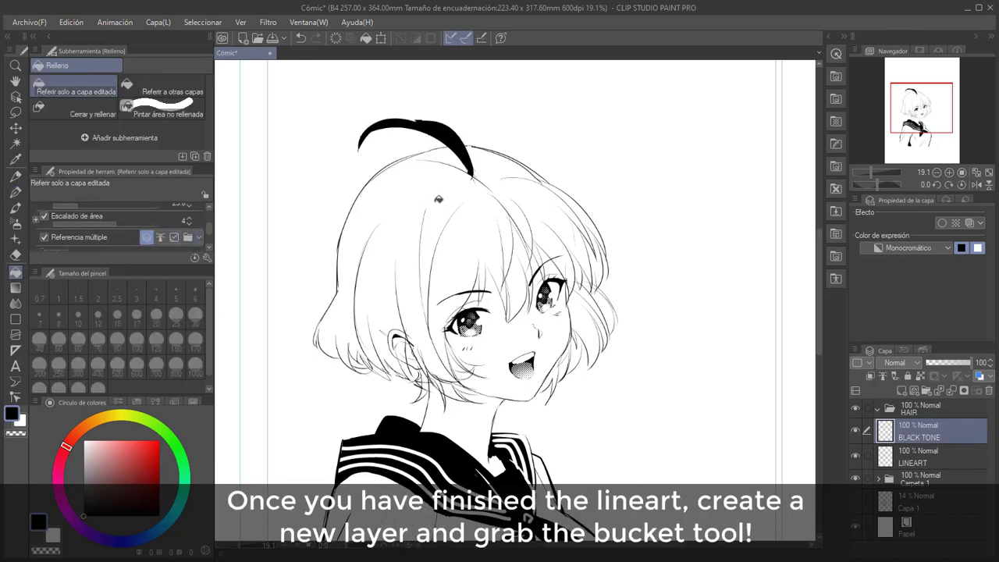
click(439, 200)
click(402, 355)
click(419, 378)
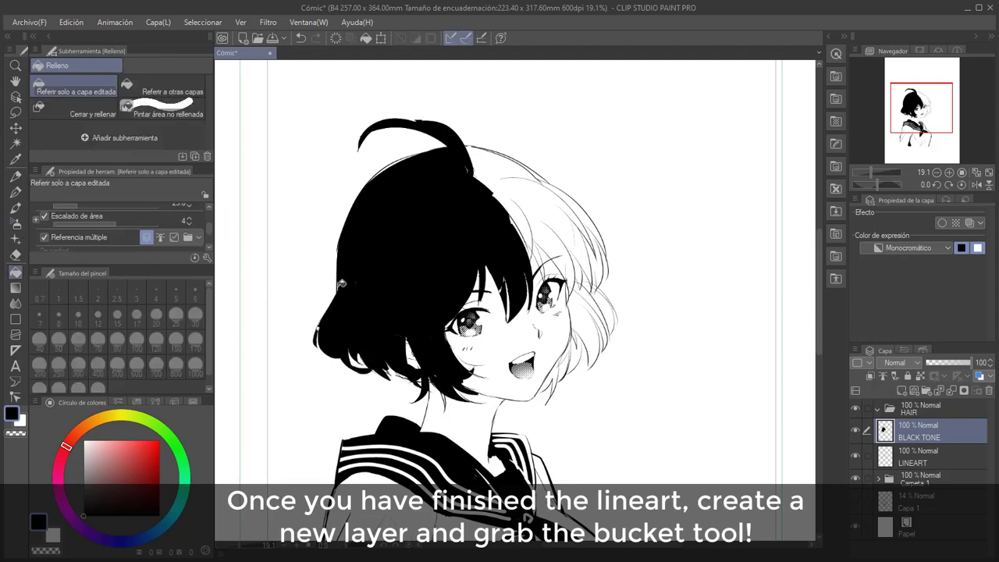
click(558, 223)
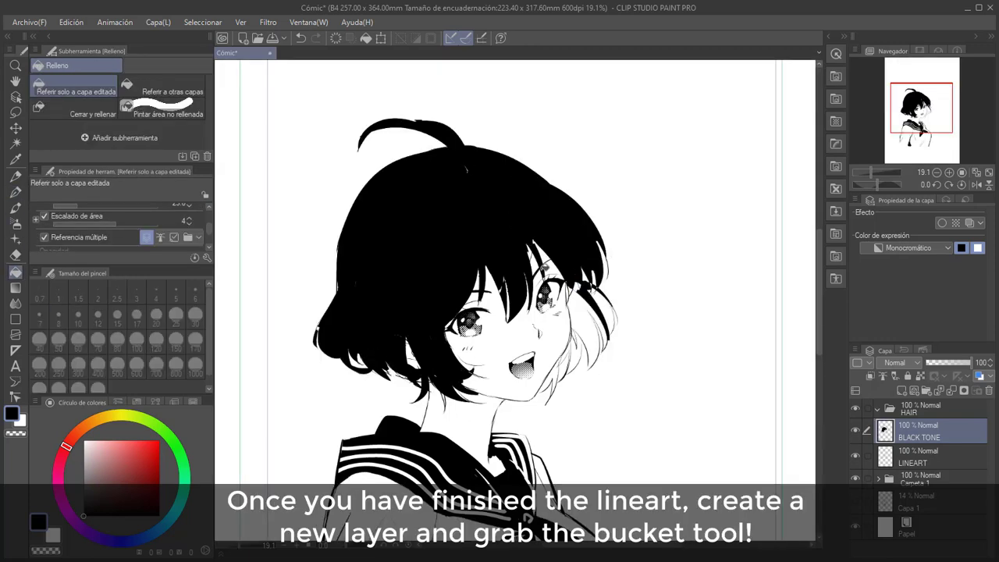
Close the line gaps in the lock beside the far cheek with the pen and fill its strands with black
click(16, 193)
drag(592, 361, 585, 373)
click(16, 273)
click(576, 298)
click(574, 359)
click(15, 193)
click(16, 273)
click(16, 193)
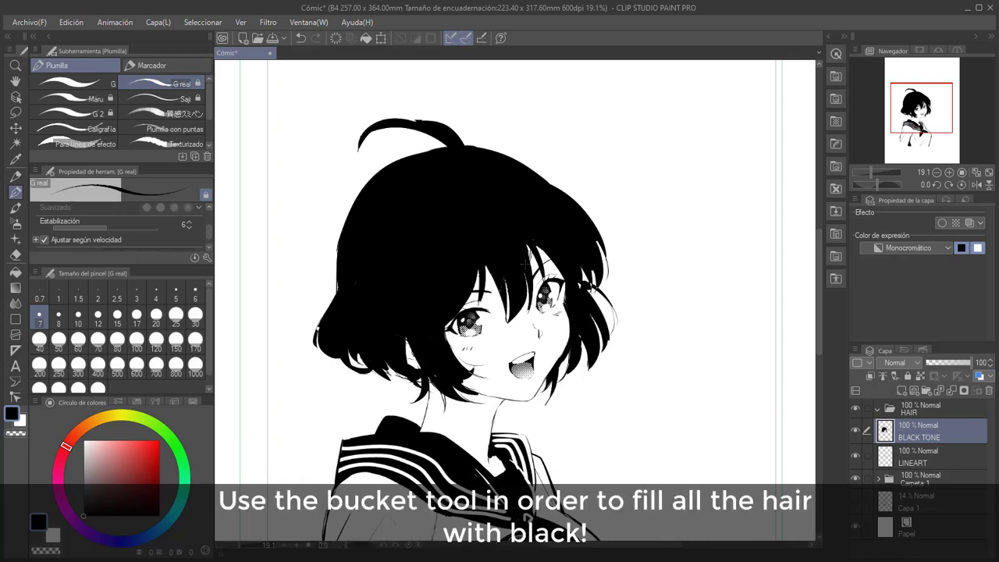
Touch up the fringe with G real and add loose black strands around the hair edges with the Maru pen at size 30
drag(526, 263, 531, 244)
click(75, 98)
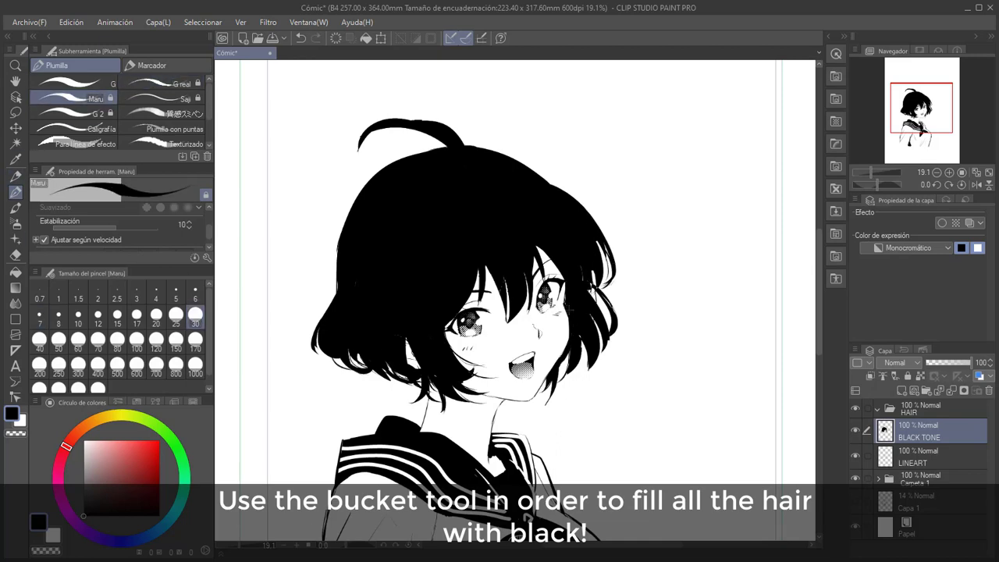
key(h)
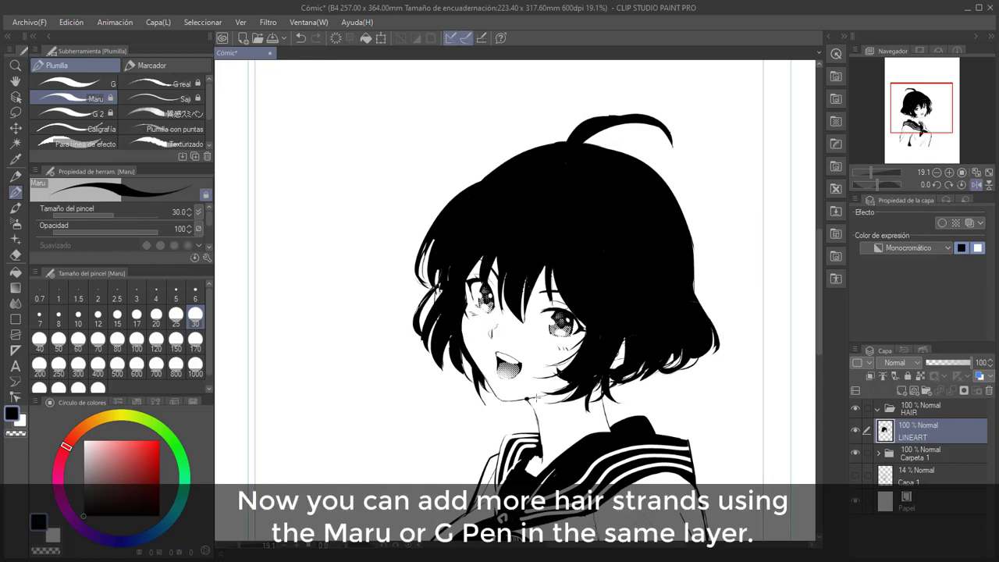
key(h)
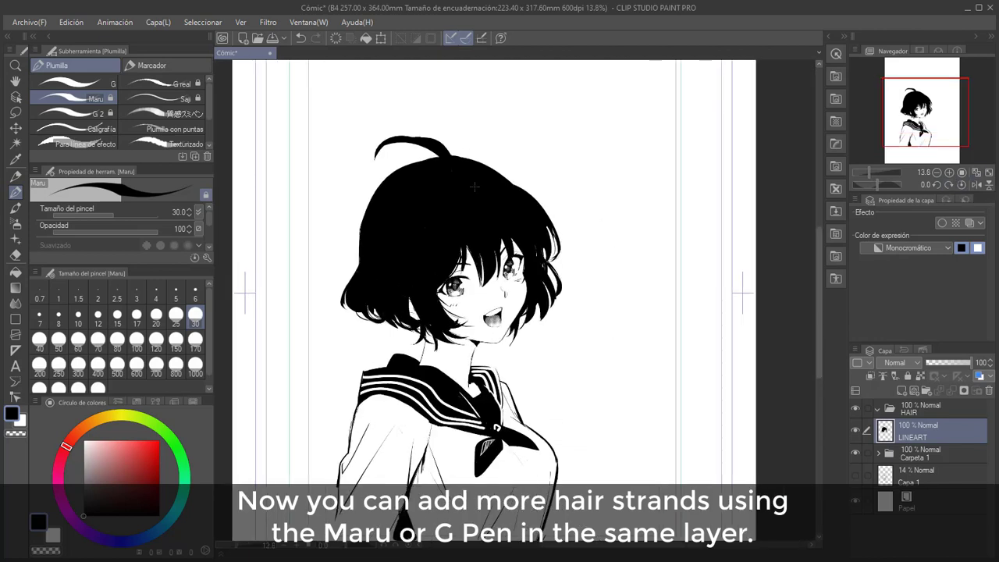
Select the Carpeta 1 folder together with the LINEART layer and scale both down slightly
click(866, 451)
key(ctrl+t)
key(Return)
scroll(420, 204, up, 1)
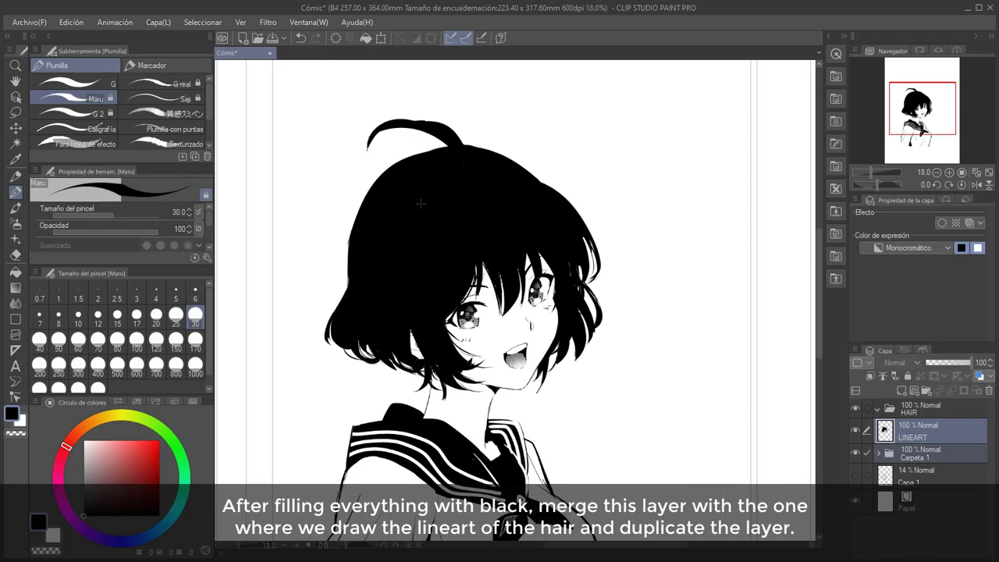
Auto-select the black hair on the LINEART layer, referring to all layers, and duplicate that layer
click(900, 434)
click(15, 143)
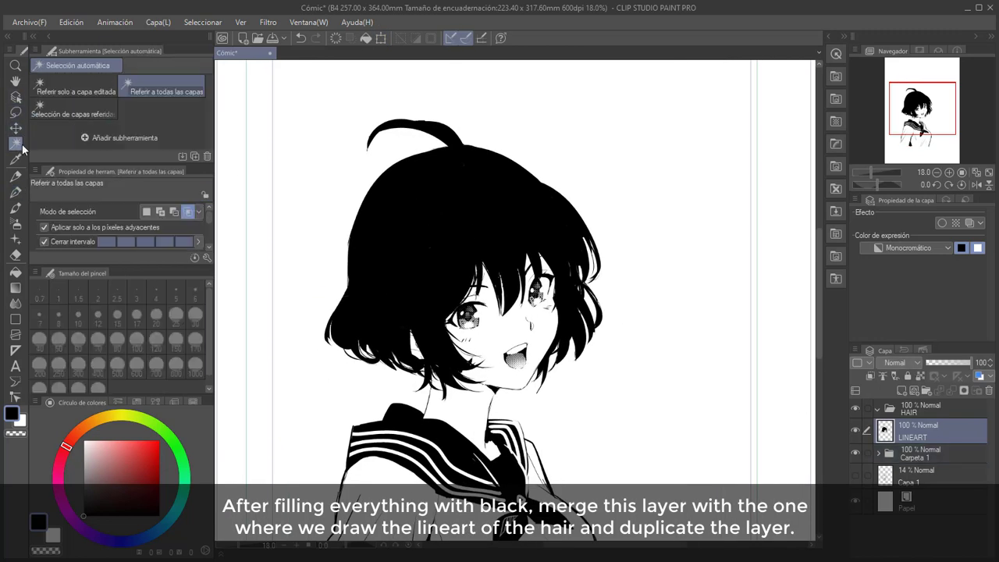
click(453, 214)
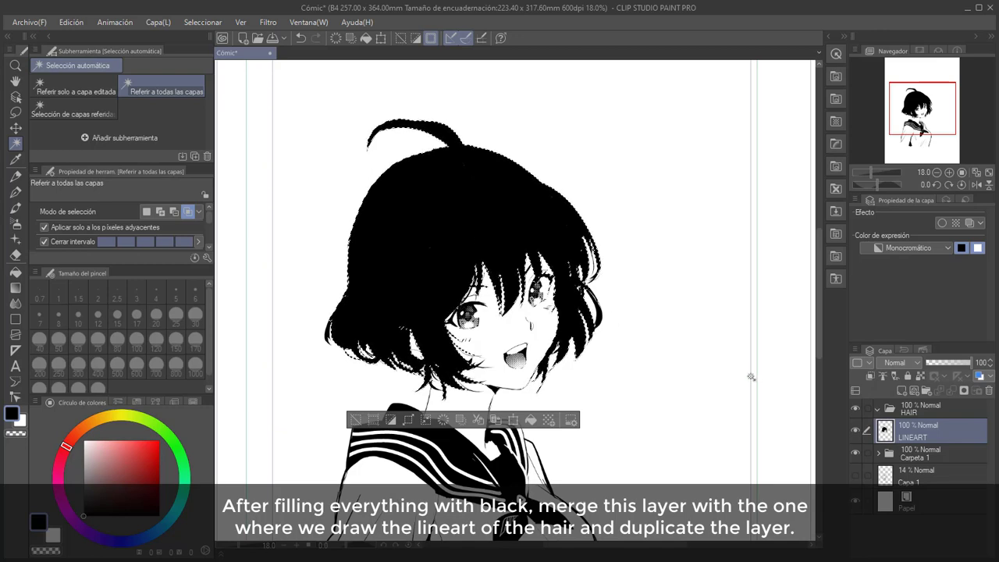
right_click(909, 434)
click(872, 207)
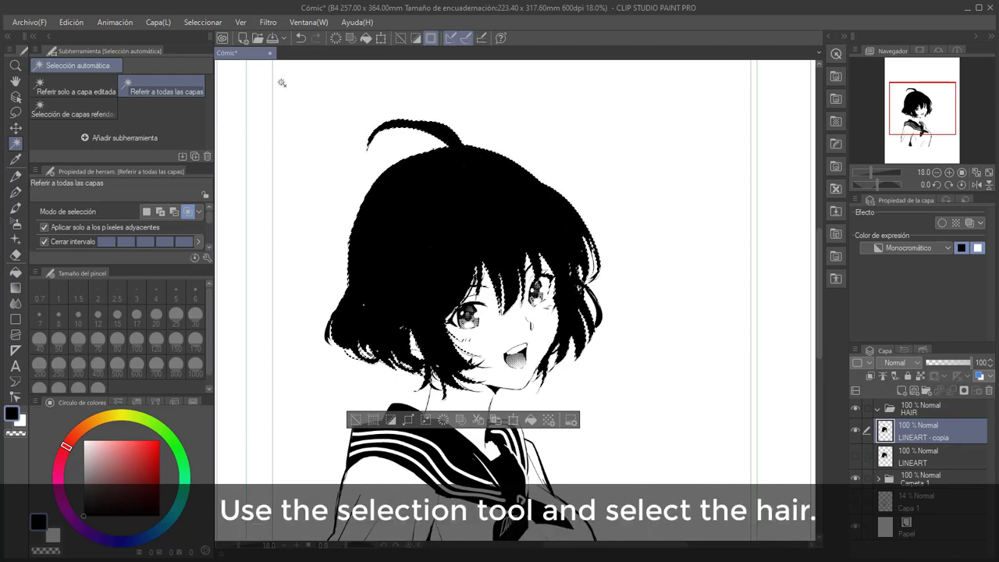
Shrink the hair selection by 3 px
click(191, 22)
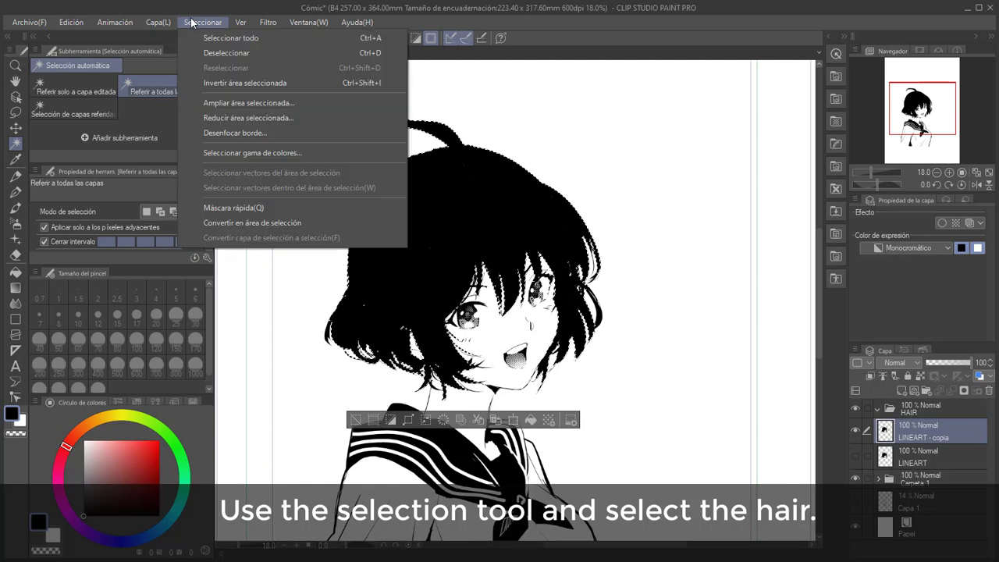
click(244, 115)
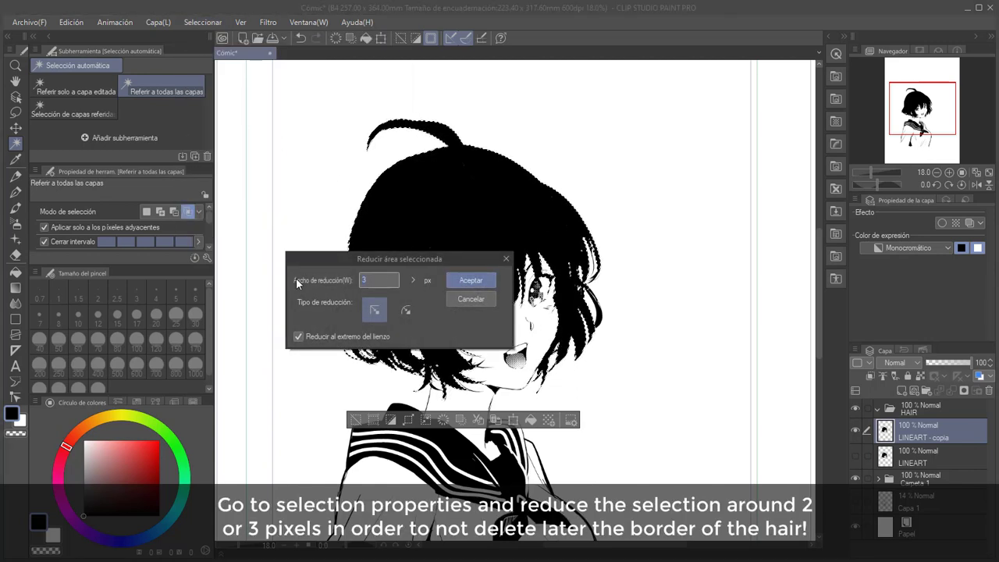
click(470, 280)
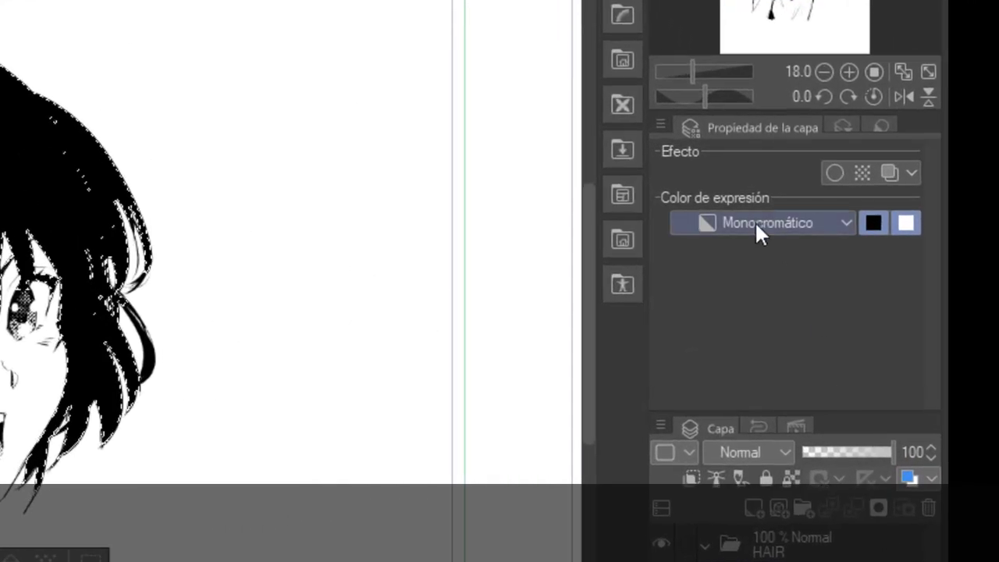
Set the expression color of the LINEART copy layer to Gris and turn on its Tone effect
click(730, 221)
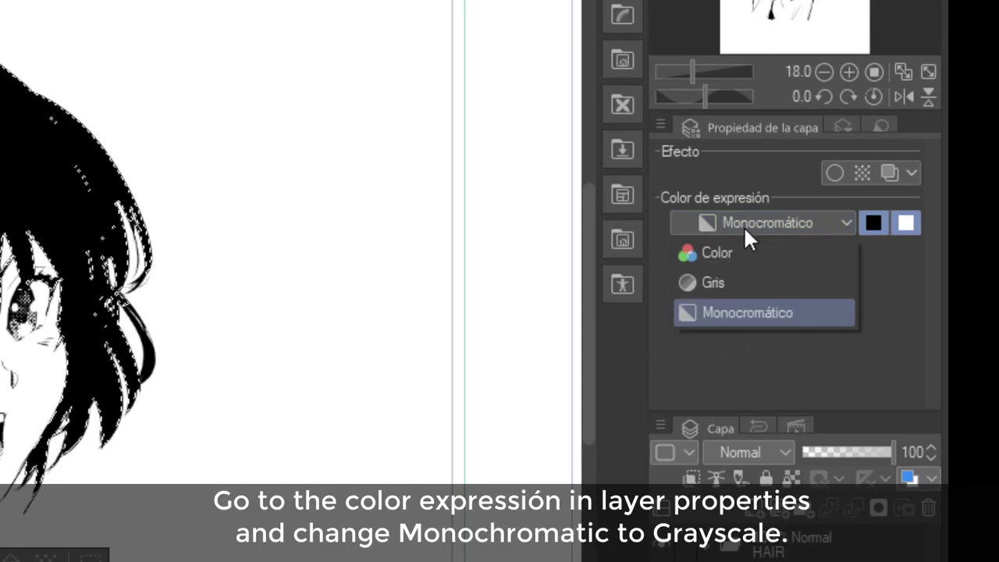
click(734, 279)
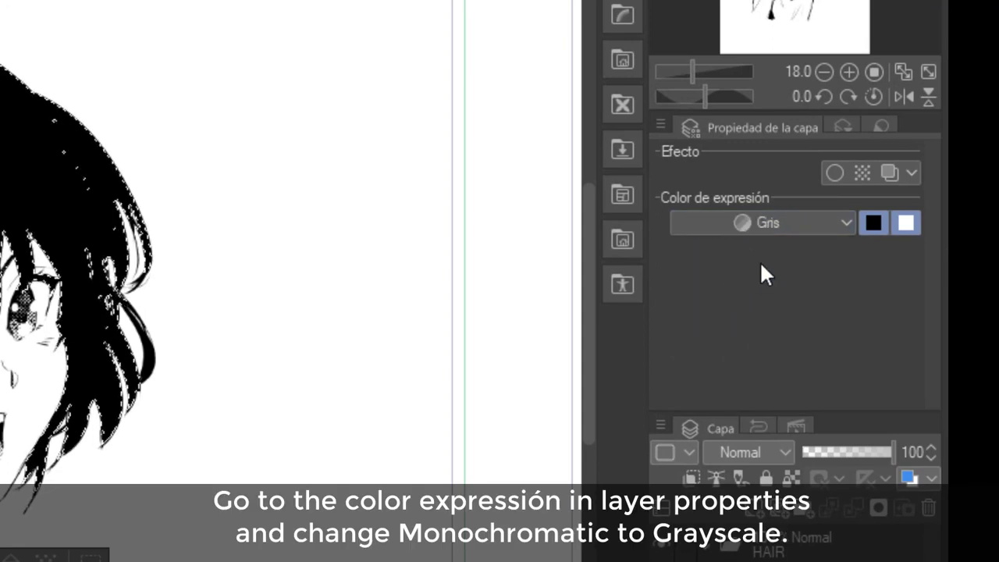
click(862, 175)
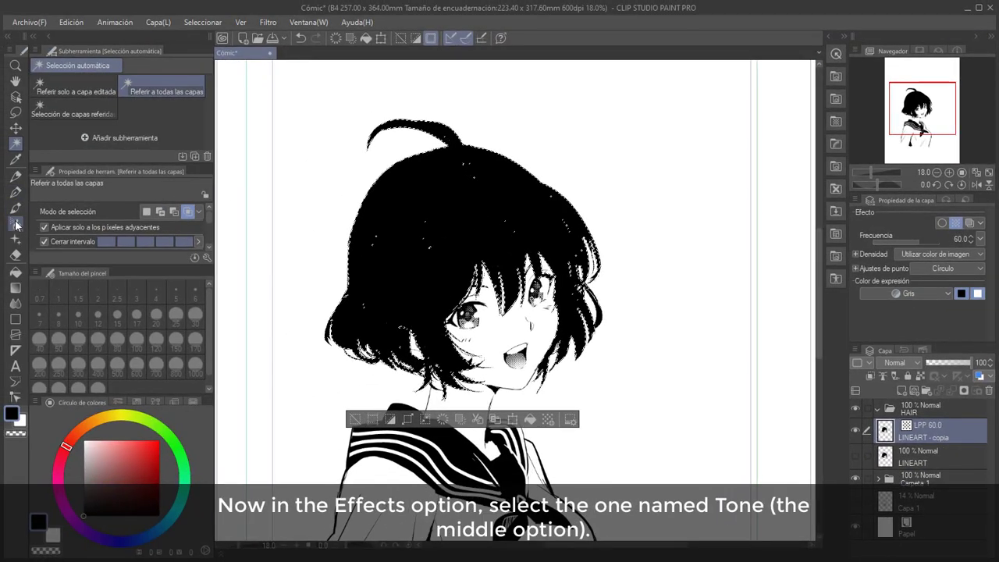
Set up the Más fuerte airbrush in white, testing size 1000 on the lower back hair and switching to size 2000
click(16, 224)
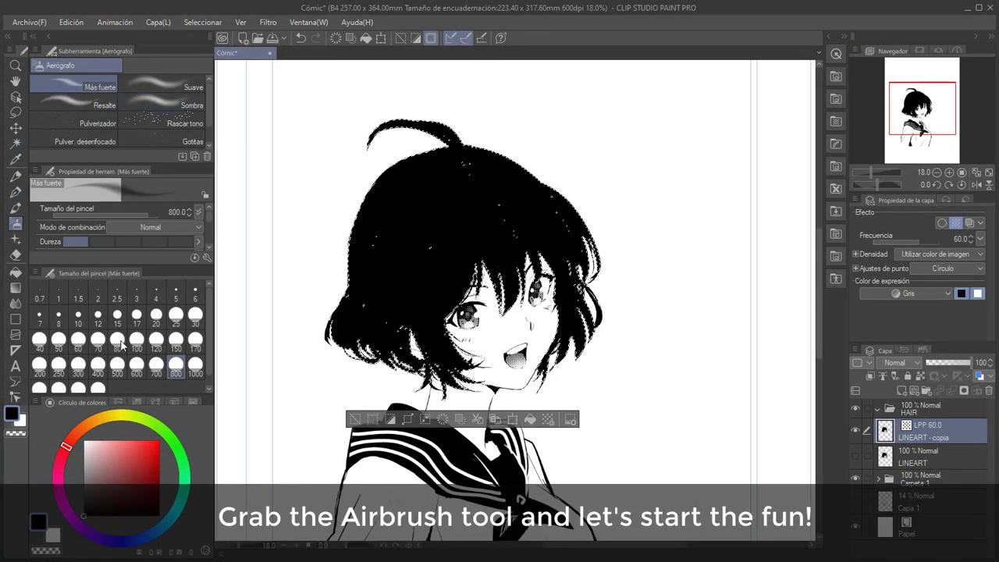
click(53, 534)
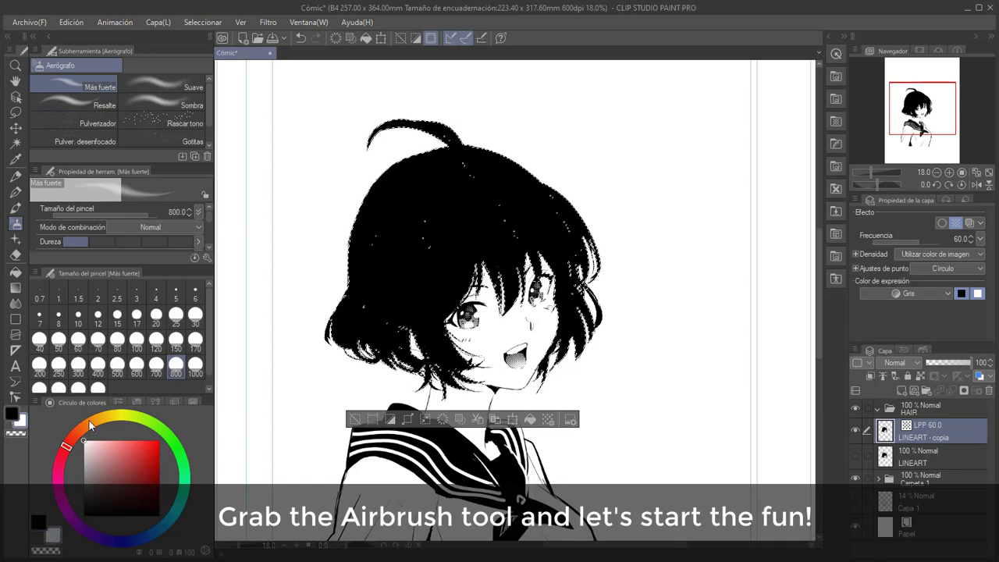
click(195, 364)
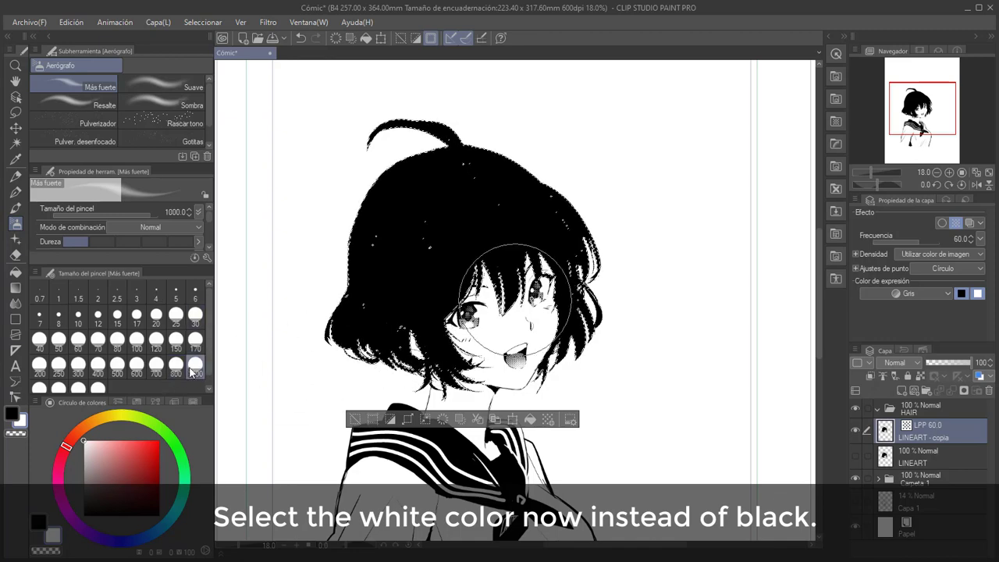
scroll(383, 299, down, 1)
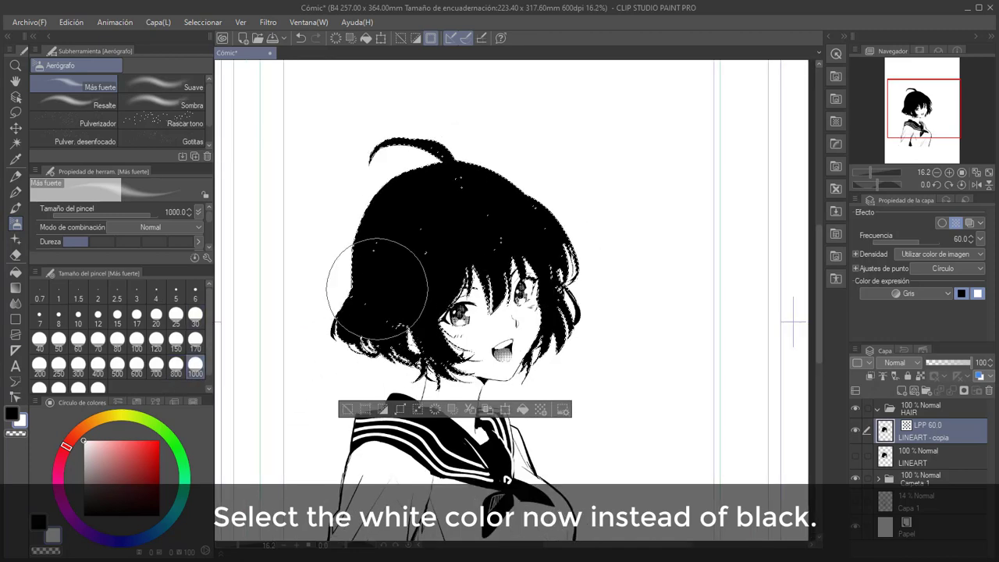
mouse_move(343, 309)
mouse_down()
mouse_move(422, 332)
mouse_move(394, 319)
mouse_move(414, 328)
mouse_up()
click(97, 388)
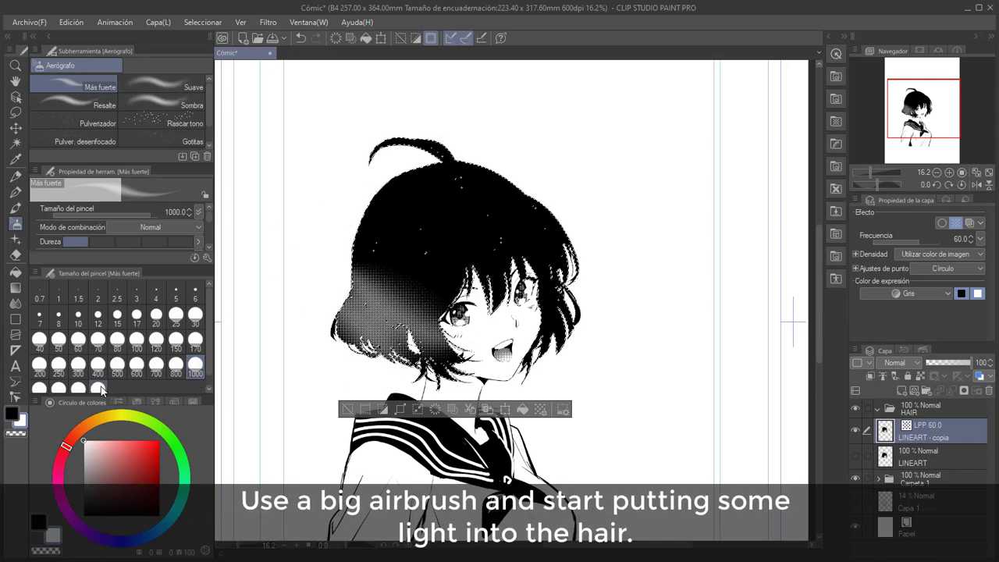
key(ctrl+z)
key(ctrl+z)
mouse_move(317, 269)
mouse_down()
mouse_move(409, 338)
mouse_move(325, 274)
mouse_move(409, 312)
mouse_move(312, 156)
mouse_up()
key(ctrl+z)
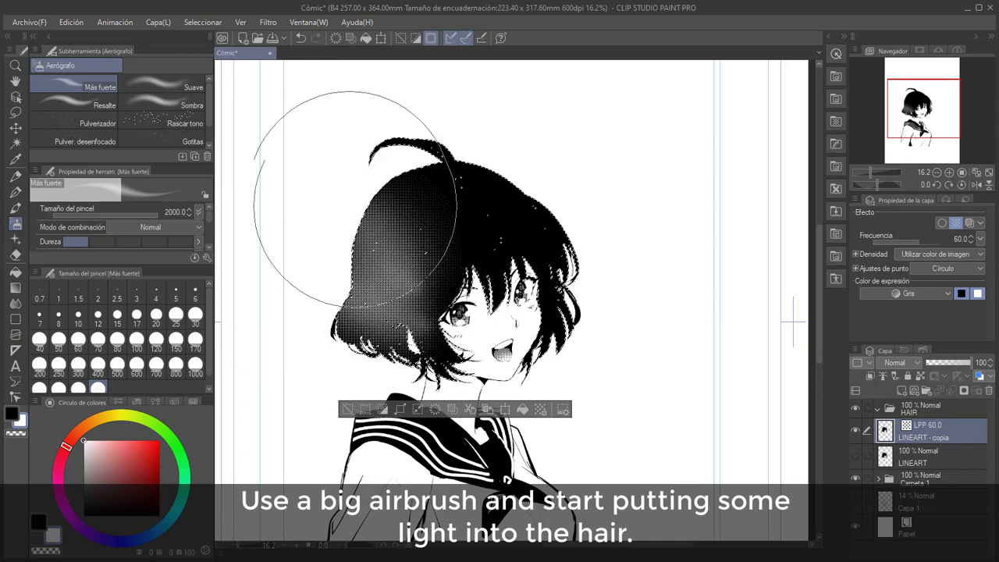
key(ctrl+z)
mouse_move(439, 300)
mouse_down()
mouse_move(397, 282)
mouse_move(356, 231)
mouse_up()
key(ctrl+z)
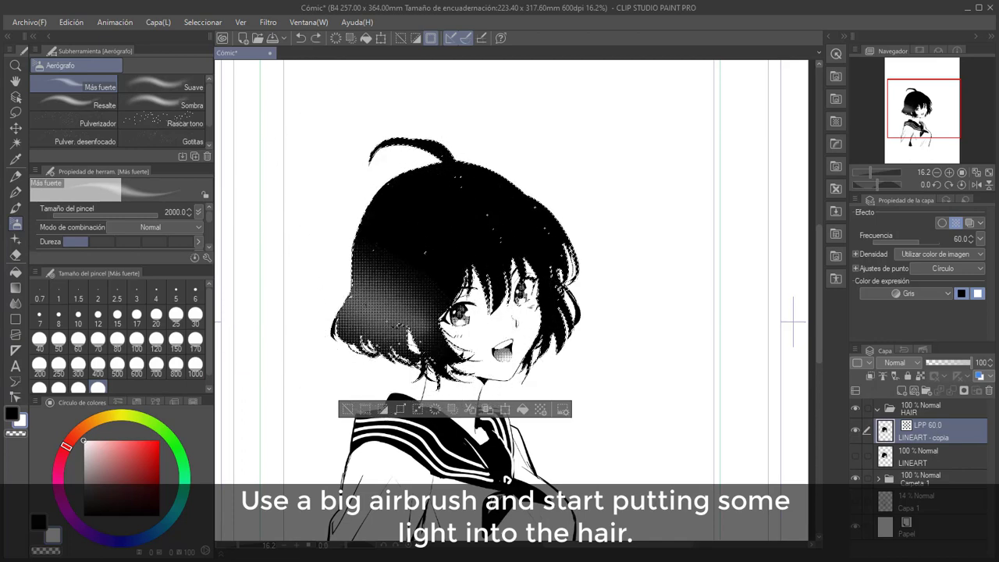
key(ctrl+z)
mouse_move(414, 335)
mouse_down()
mouse_move(424, 312)
mouse_move(355, 238)
mouse_up()
key(ctrl+z)
drag(445, 369, 334, 284)
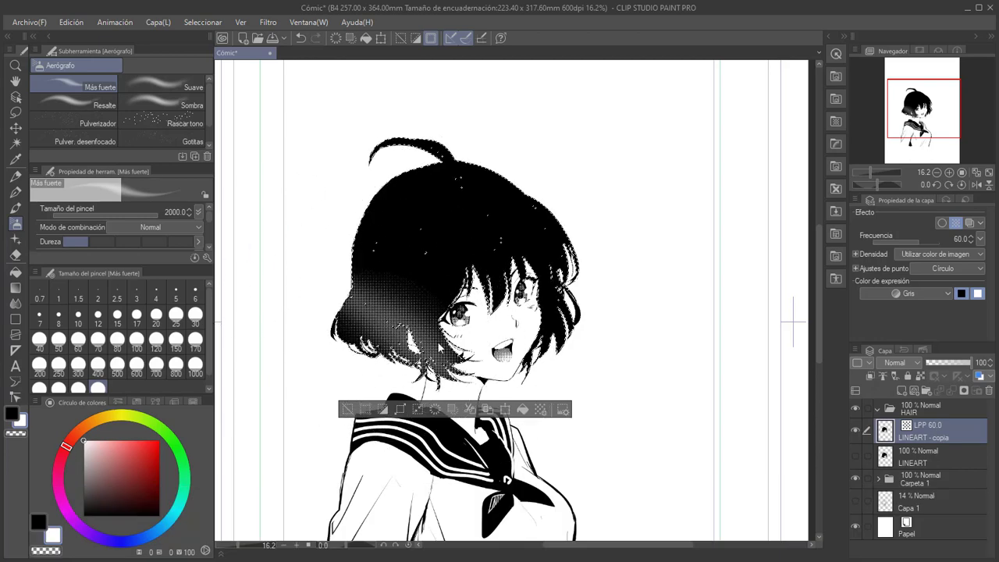
key(ctrl+z)
drag(441, 365, 313, 332)
mouse_move(460, 317)
mouse_down()
mouse_move(302, 233)
mouse_move(368, 263)
mouse_move(333, 187)
mouse_move(385, 356)
mouse_up()
key(ctrl+z)
key(ctrl+z)
Airbrush white light at size 2000 over the back of the hair, the side beyond the face and the crown
drag(348, 242, 497, 350)
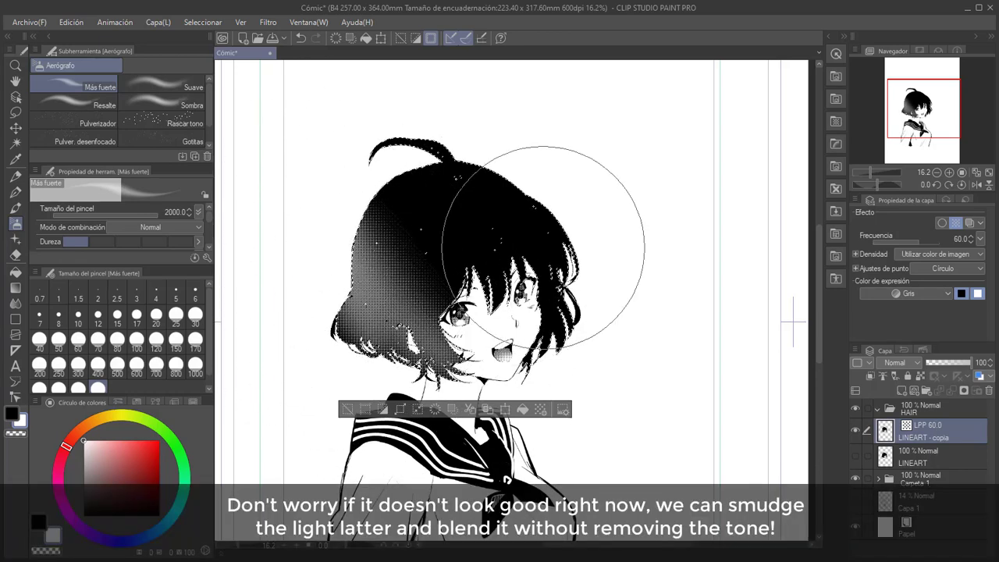
drag(577, 167, 597, 322)
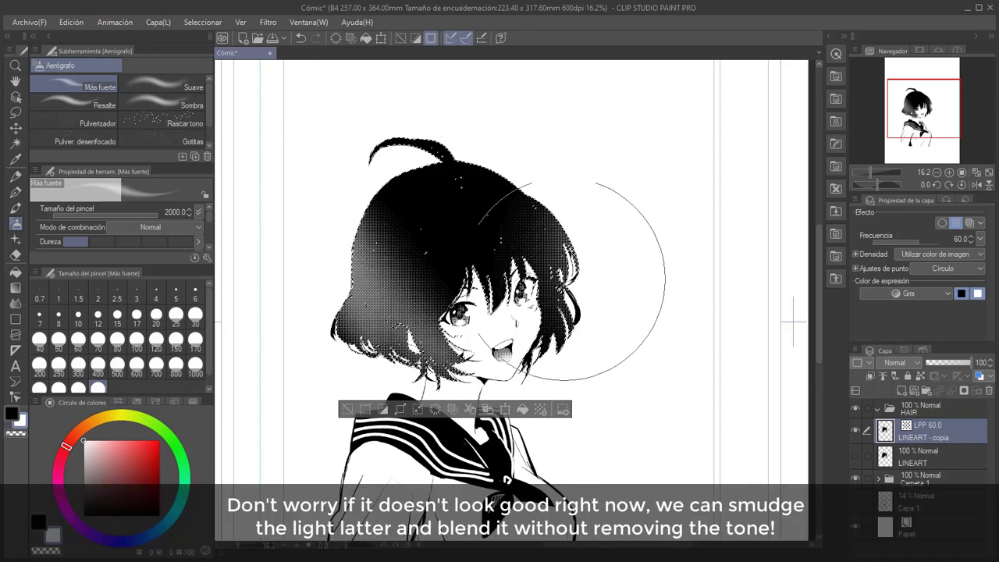
mouse_move(435, 231)
mouse_down()
mouse_move(432, 191)
mouse_move(397, 271)
mouse_move(425, 218)
mouse_move(407, 226)
mouse_move(384, 202)
mouse_move(429, 235)
mouse_up()
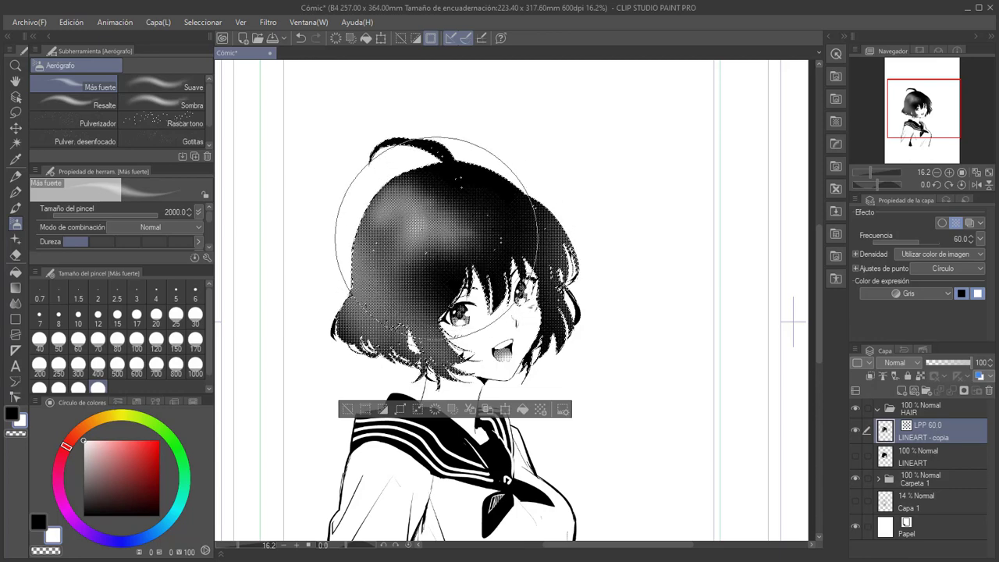
mouse_move(428, 274)
mouse_down()
mouse_move(448, 248)
mouse_move(366, 222)
mouse_up()
click(195, 338)
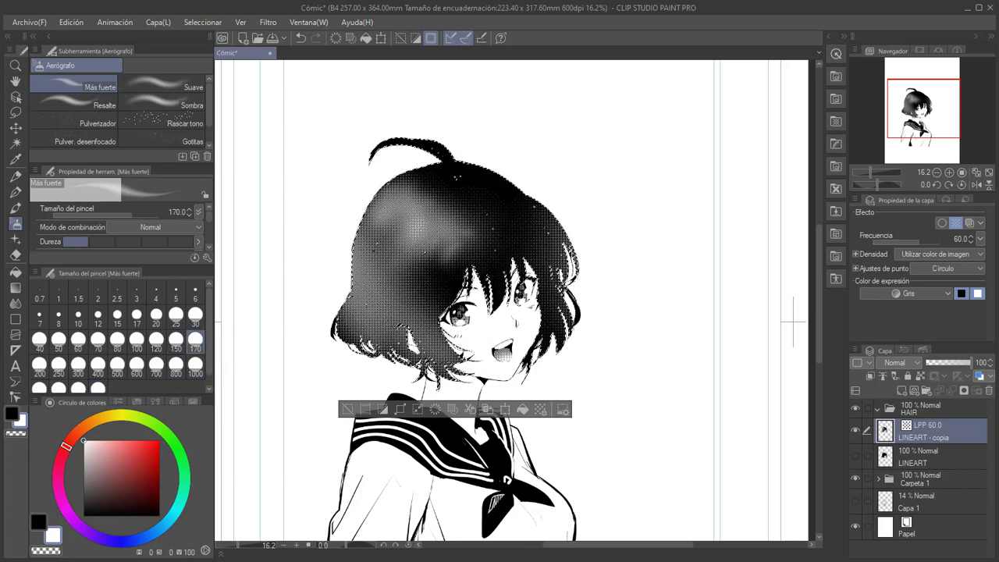
drag(461, 188, 486, 216)
mouse_move(446, 183)
mouse_down()
mouse_move(485, 197)
mouse_move(488, 212)
mouse_up()
key(ctrl+z)
key(ctrl+z)
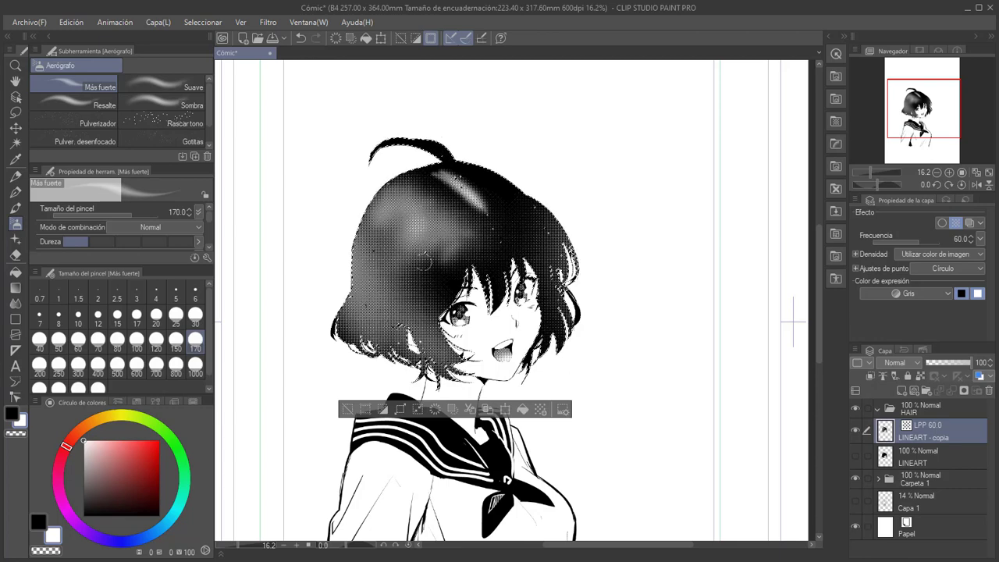
key(ctrl+z)
key(ctrl+z)
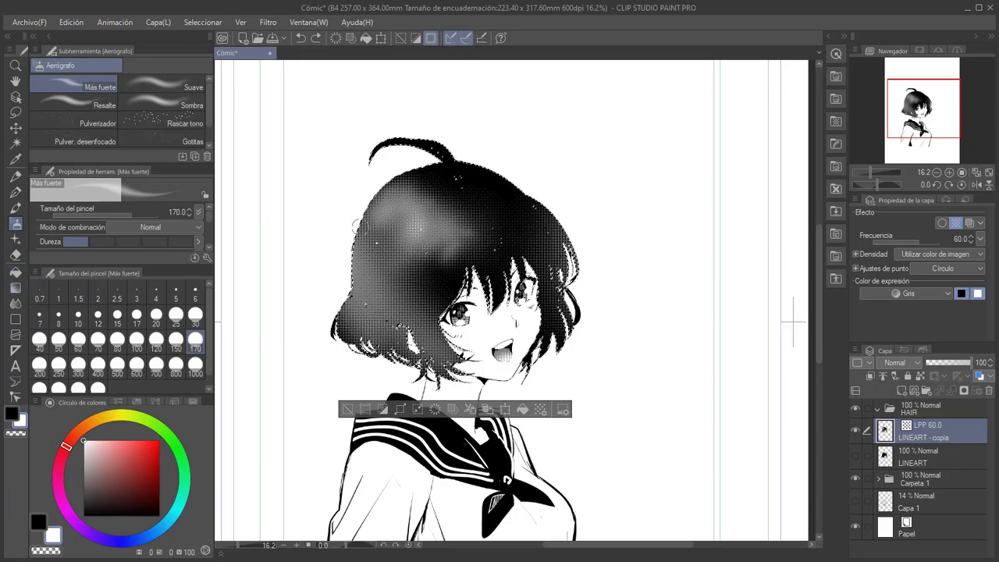
Blend the airbrushed light into the hair with the Mezcla de color tool, using brush sizes 800 and 600
scroll(356, 226, up, 5)
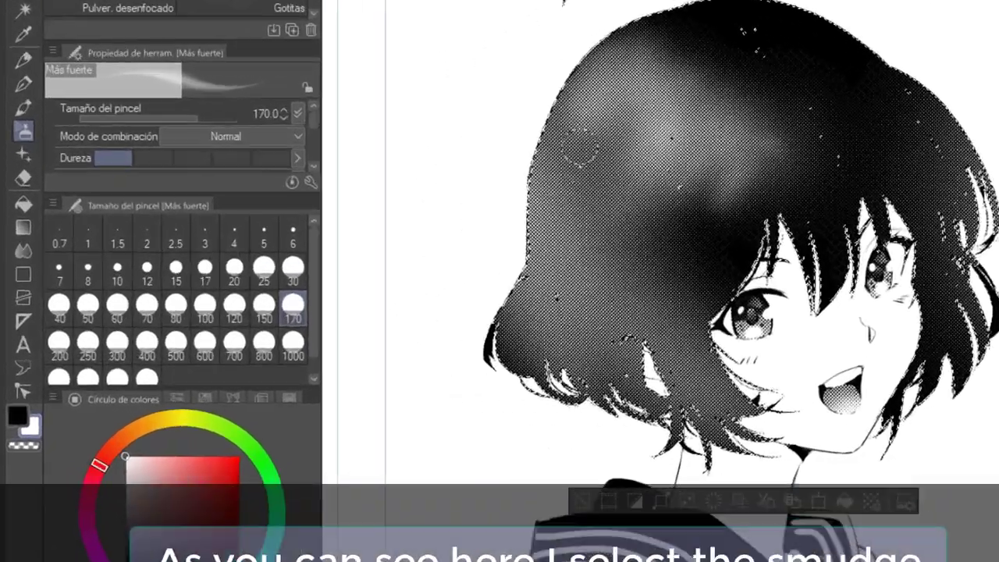
click(23, 249)
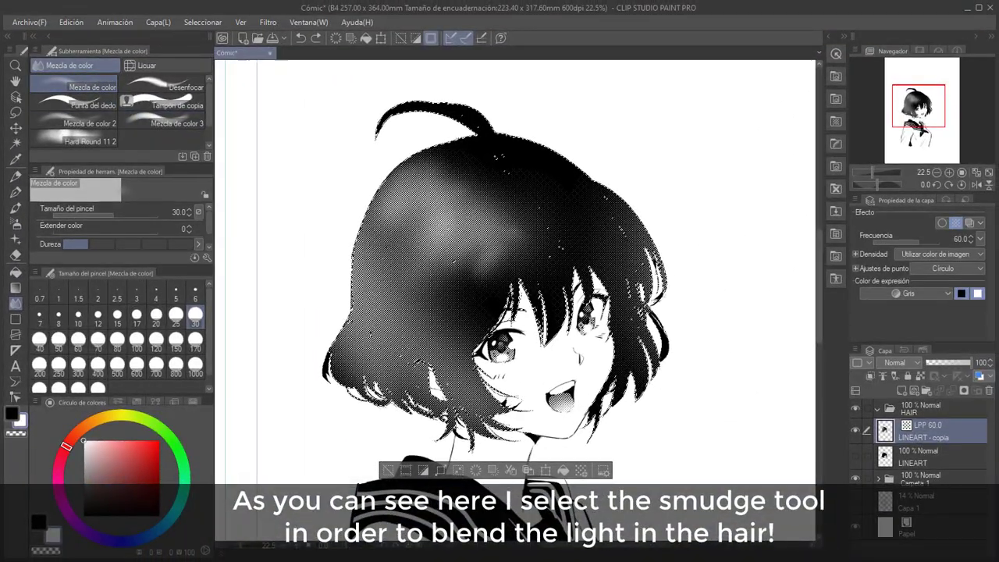
scroll(416, 263, up, 2)
scroll(417, 257, down, 2)
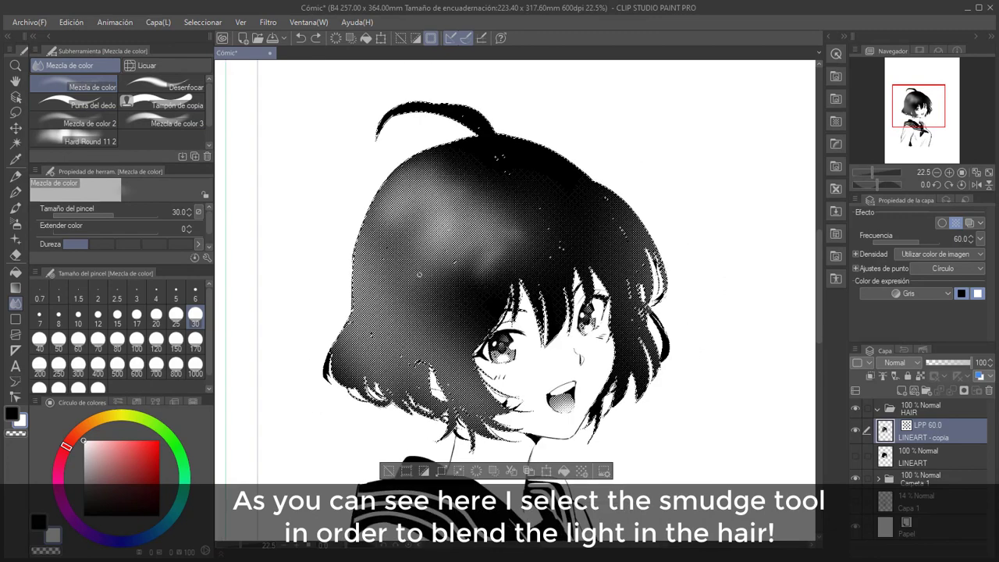
click(176, 368)
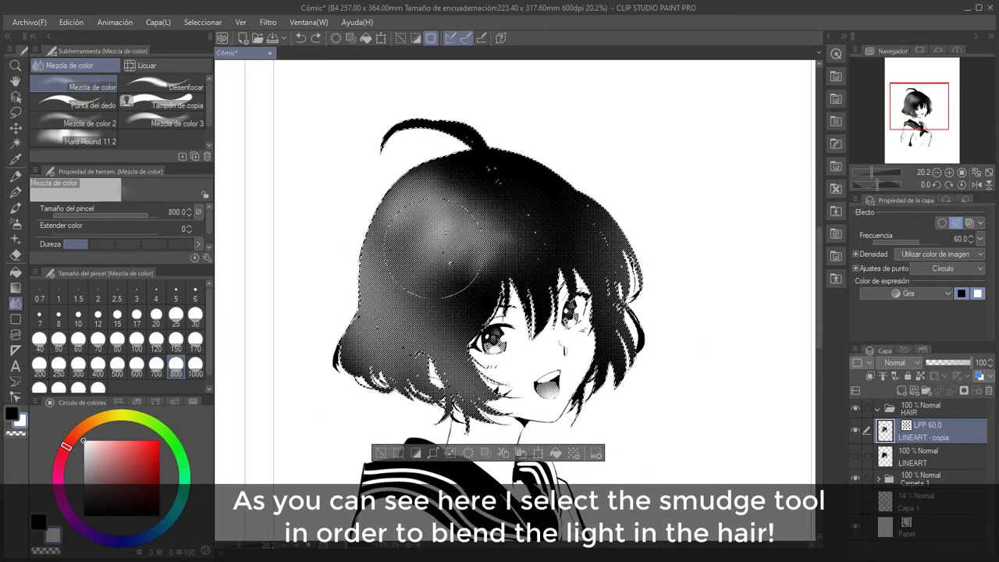
click(137, 368)
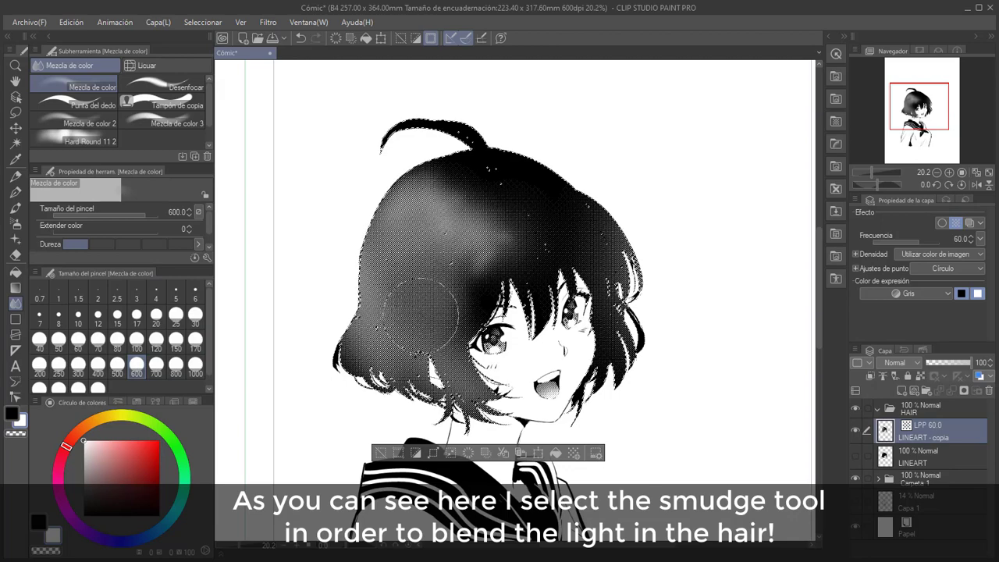
Examine the tone's dot pattern in the blended hair at high magnification
scroll(436, 270, up, 5)
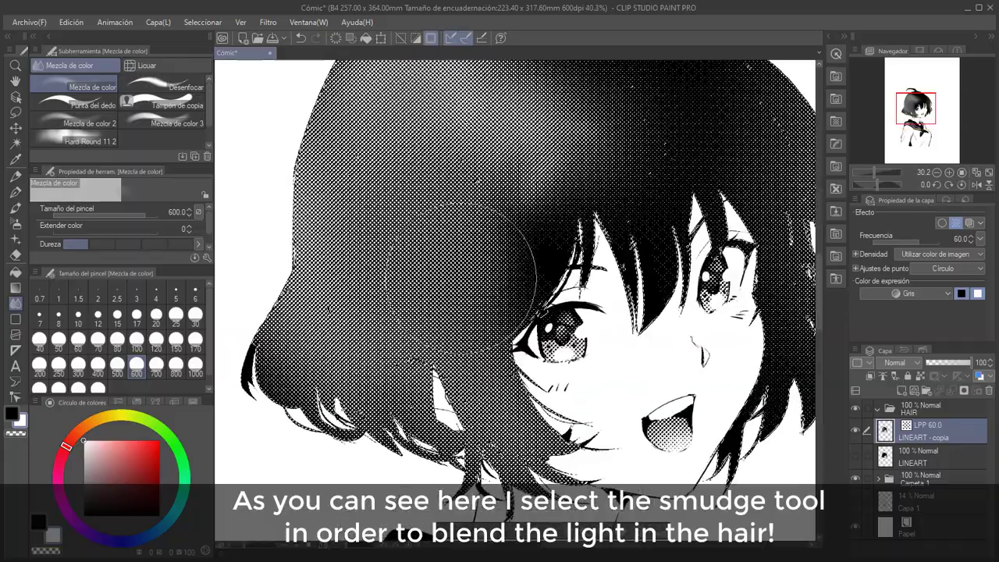
scroll(501, 175, up, 6)
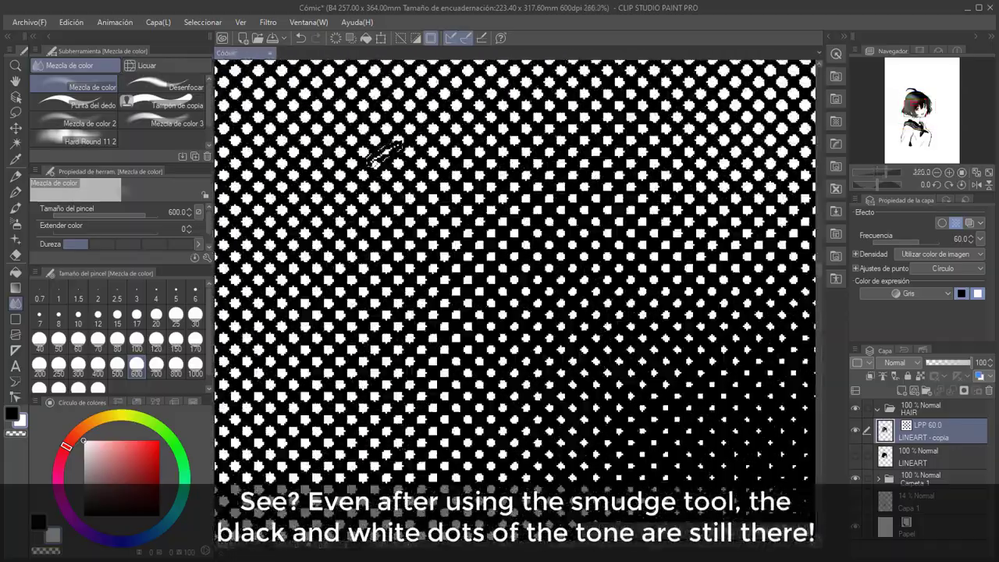
scroll(501, 175, down, 8)
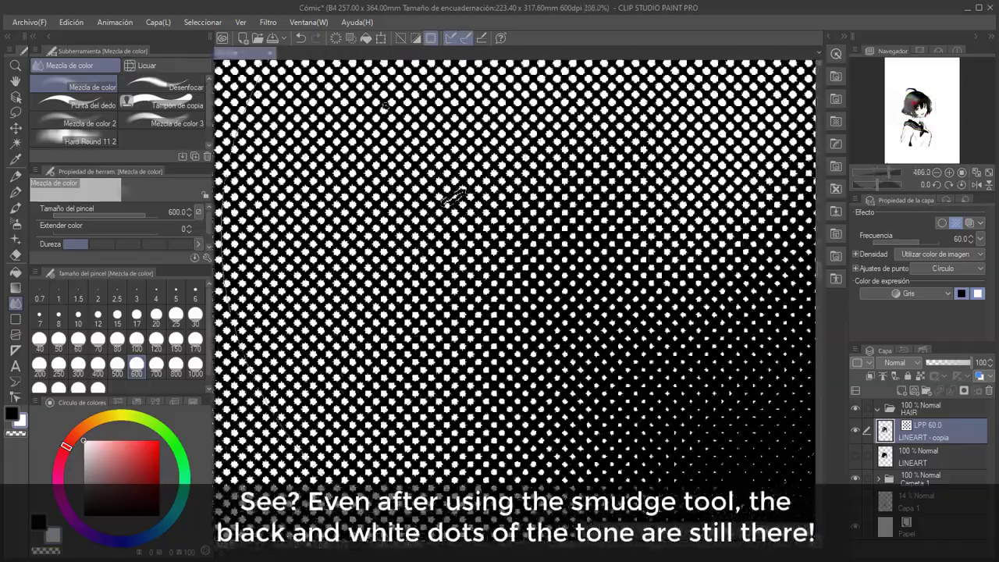
scroll(429, 472, down, 5)
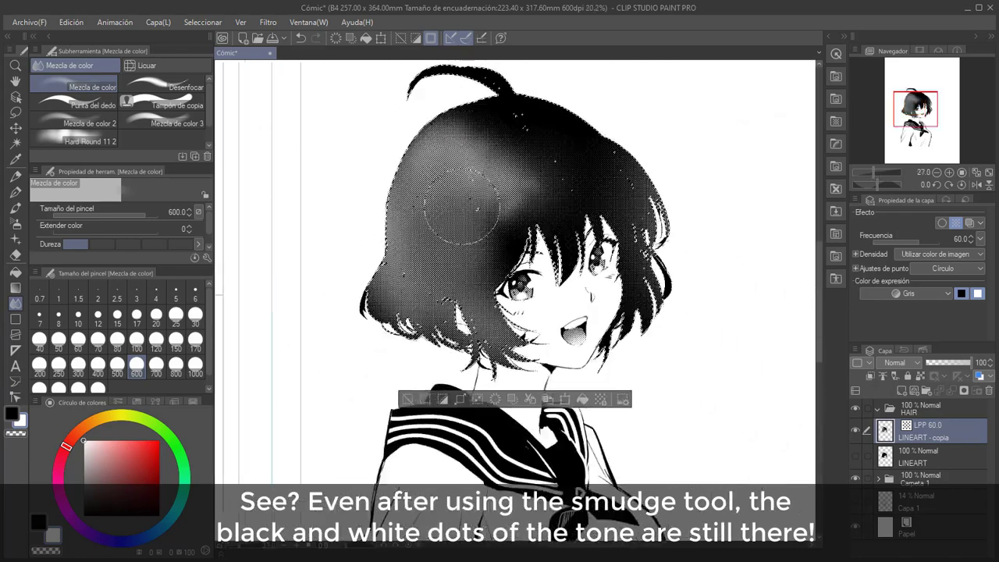
scroll(500, 128, up, 3)
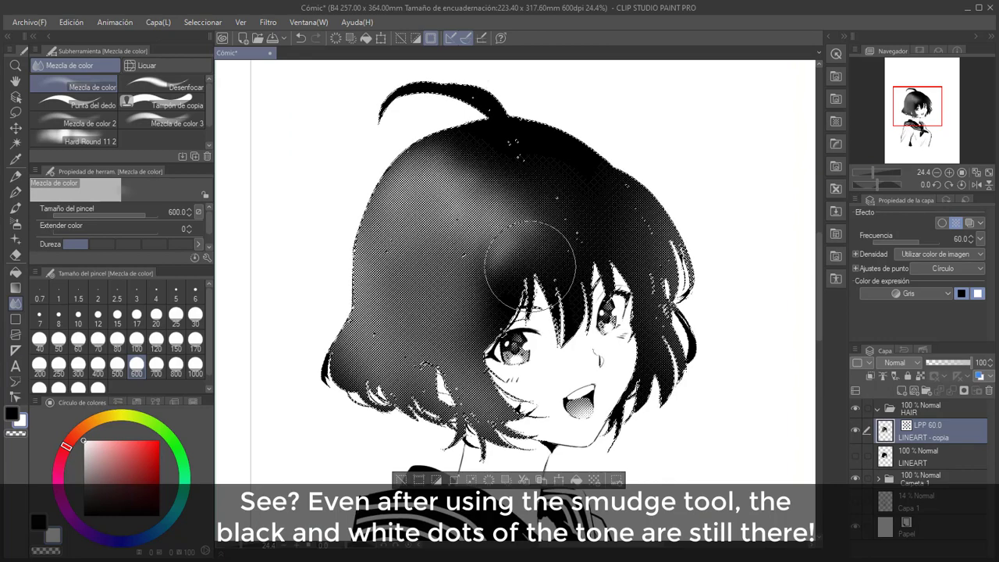
Hide the LINEART copy layer and auto-select the solid black hair on the LINEART layer, referring to all layers
key(e)
key(i)
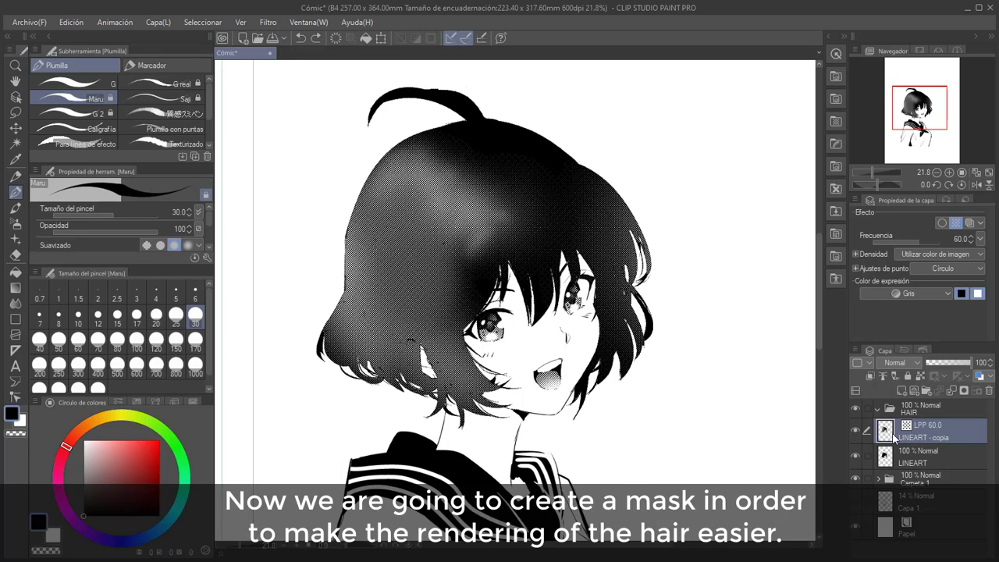
right_click(894, 437)
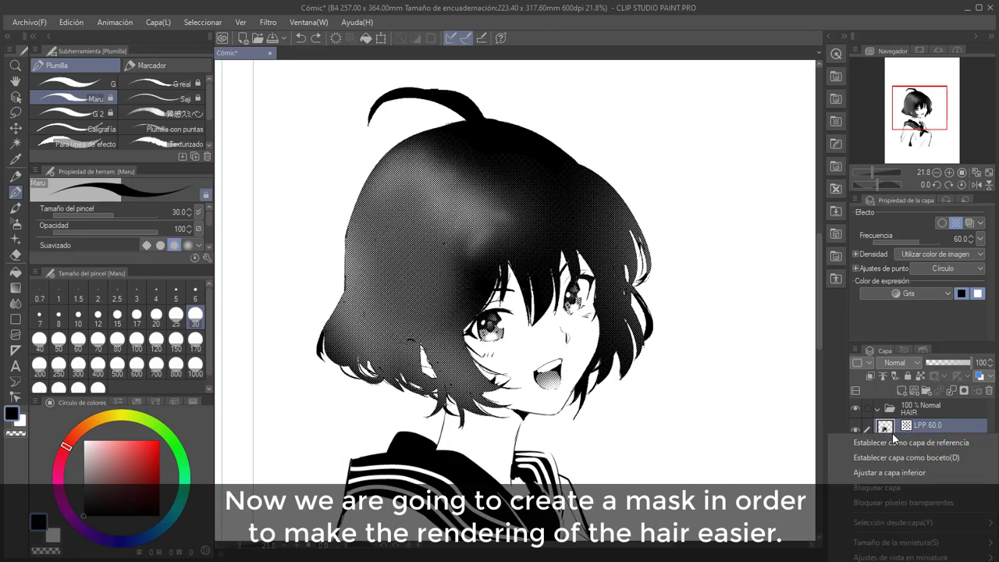
click(927, 424)
click(914, 452)
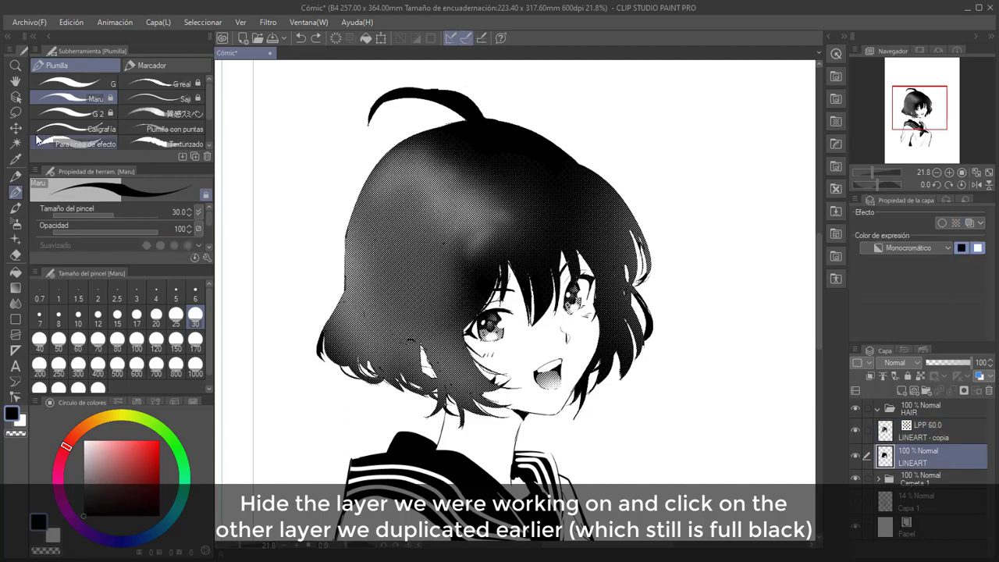
click(16, 144)
click(855, 429)
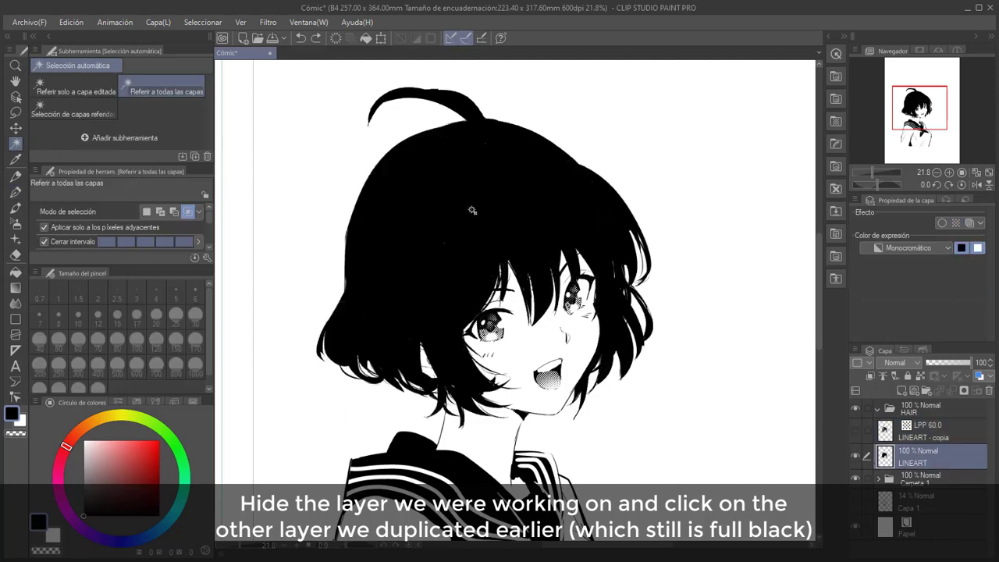
click(456, 209)
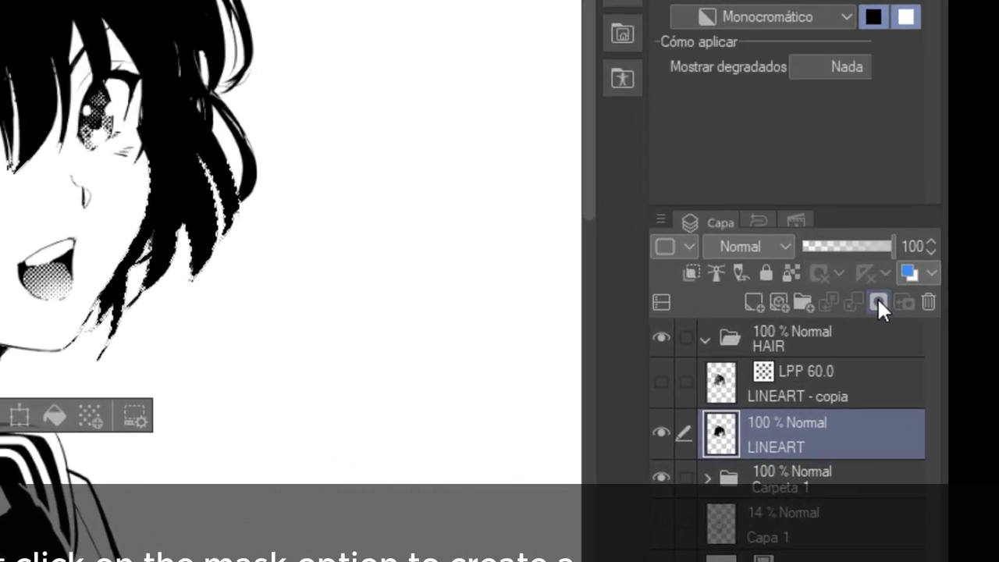
Create a layer mask from the hair selection, move it onto the LINEART copy layer, show that layer and hide LINEART
click(876, 303)
drag(780, 433, 738, 385)
click(662, 382)
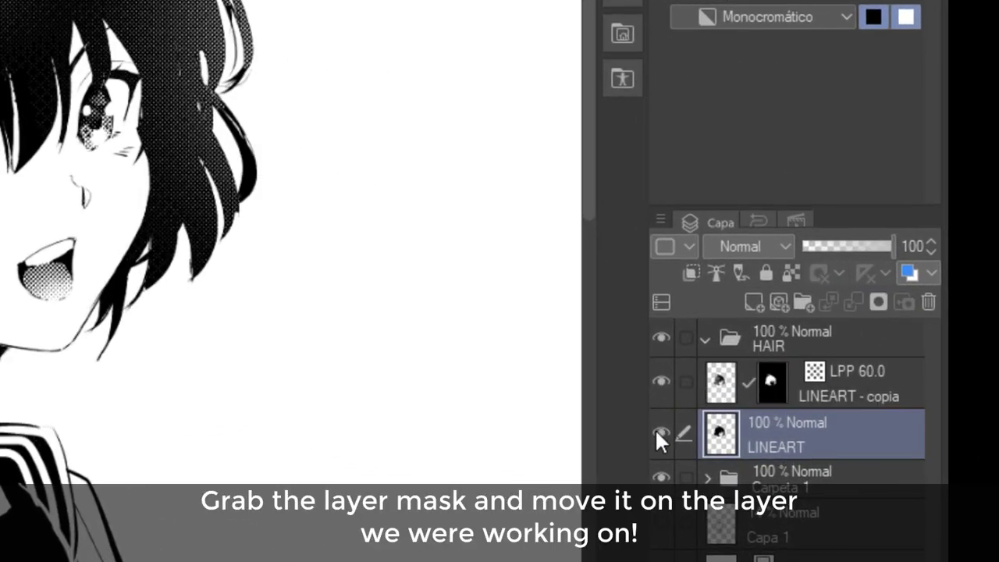
click(654, 428)
click(730, 382)
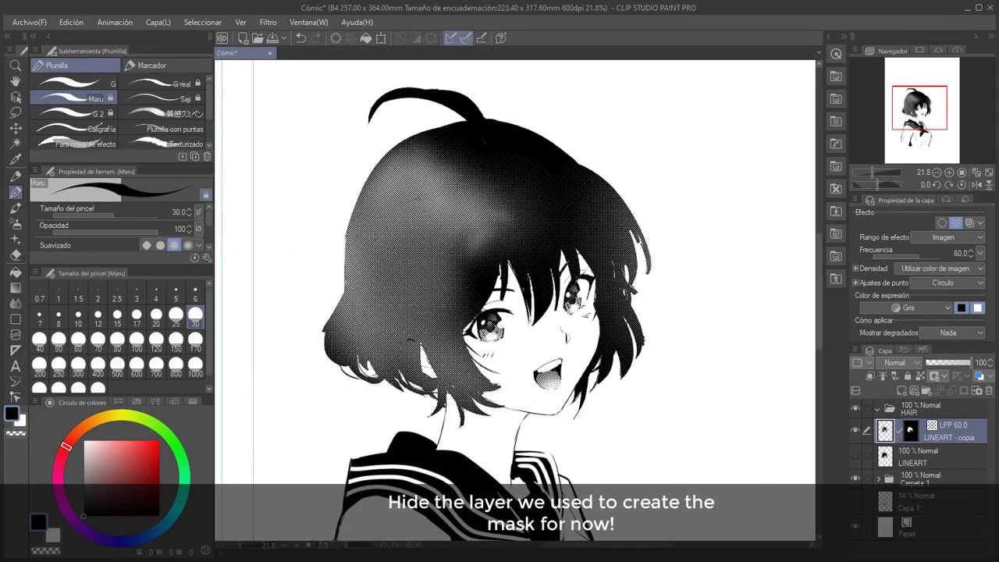
drag(403, 221, 417, 360)
key(ctrl+z)
mouse_move(422, 282)
mouse_down()
mouse_move(429, 321)
mouse_move(490, 403)
mouse_move(467, 400)
mouse_up()
key(ctrl+z)
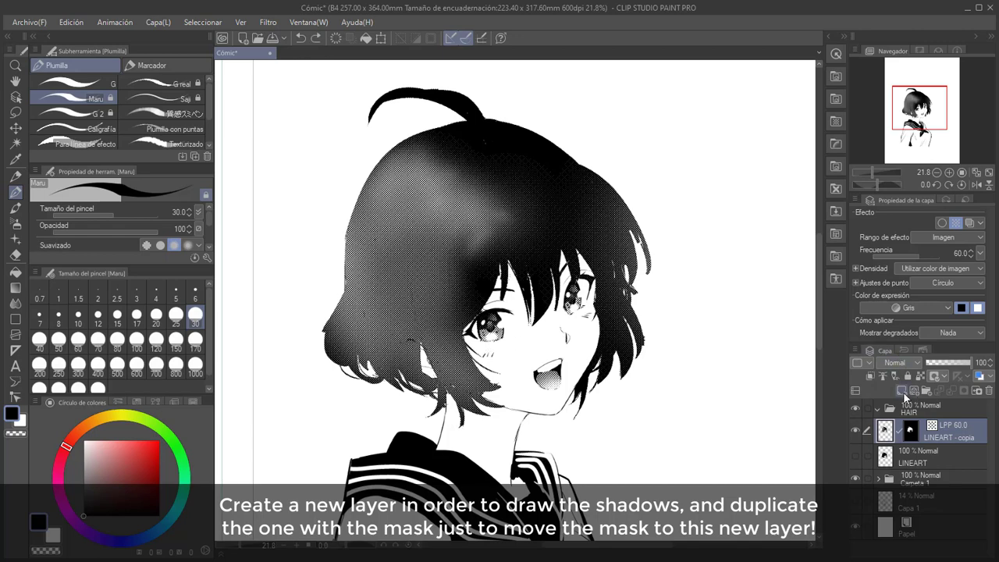
Add a new layer above the masked LINEART copy, duplicate the masked layer and move the duplicate's mask onto the new layer
click(901, 390)
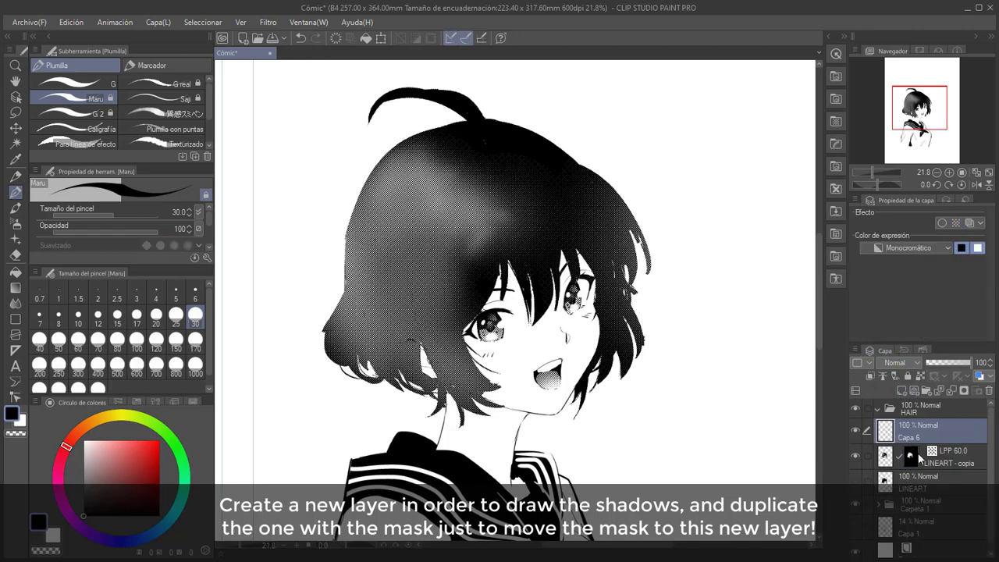
drag(912, 457, 901, 390)
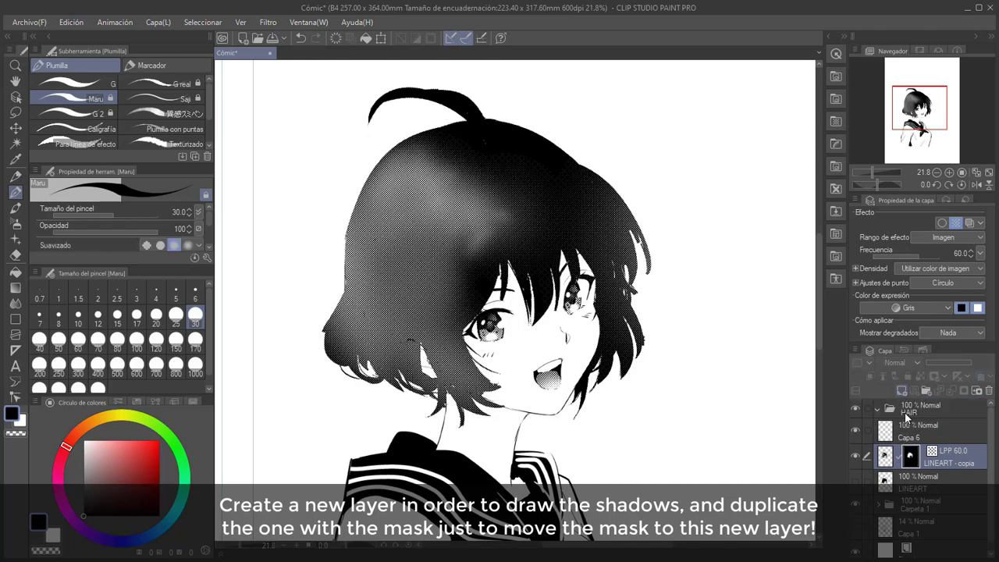
drag(913, 451, 906, 429)
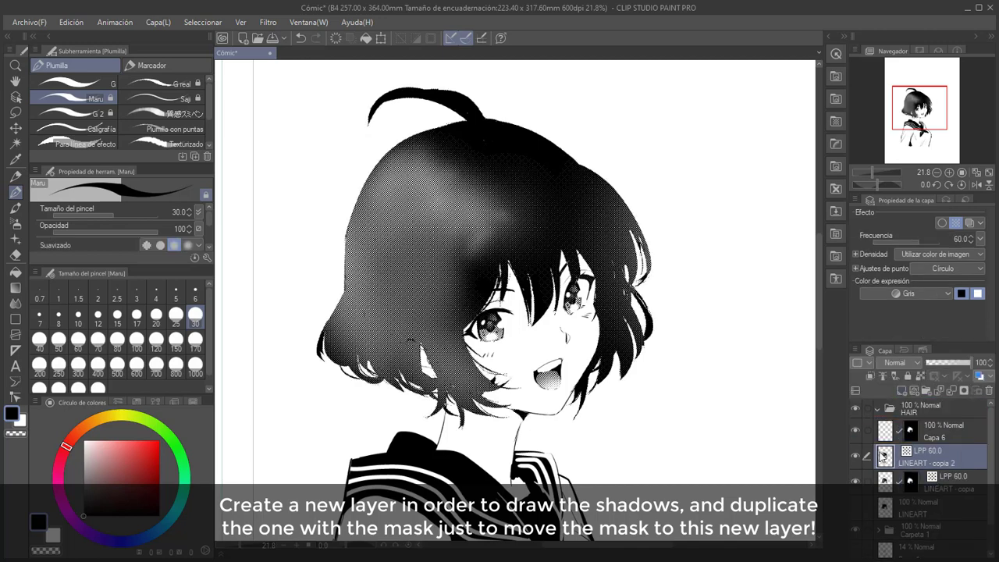
Delete the LINEART - copia 2 layer and ink a curved shadow strand in the side hair on Capa 6 with the Maru pen
click(989, 391)
key(Return)
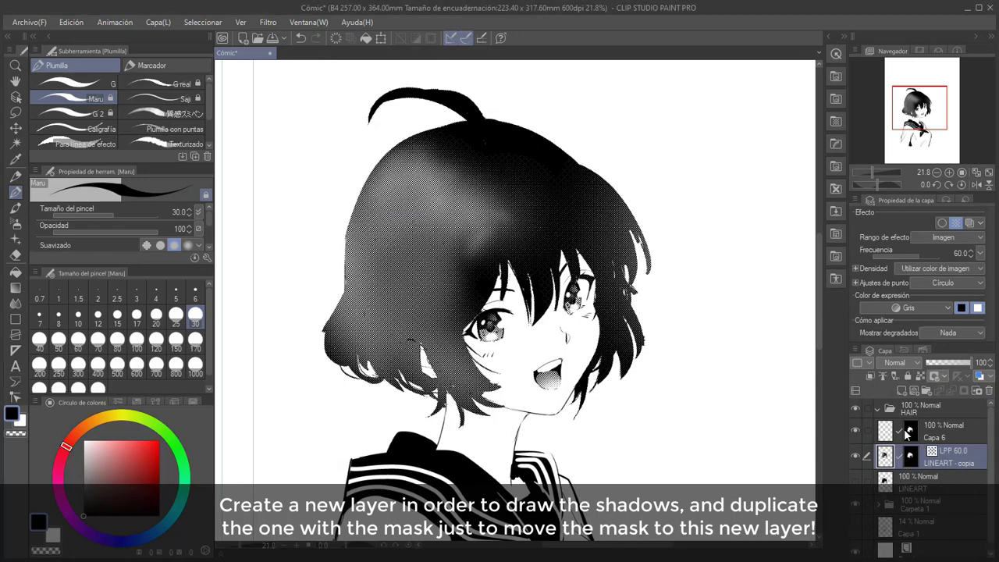
drag(410, 215, 459, 378)
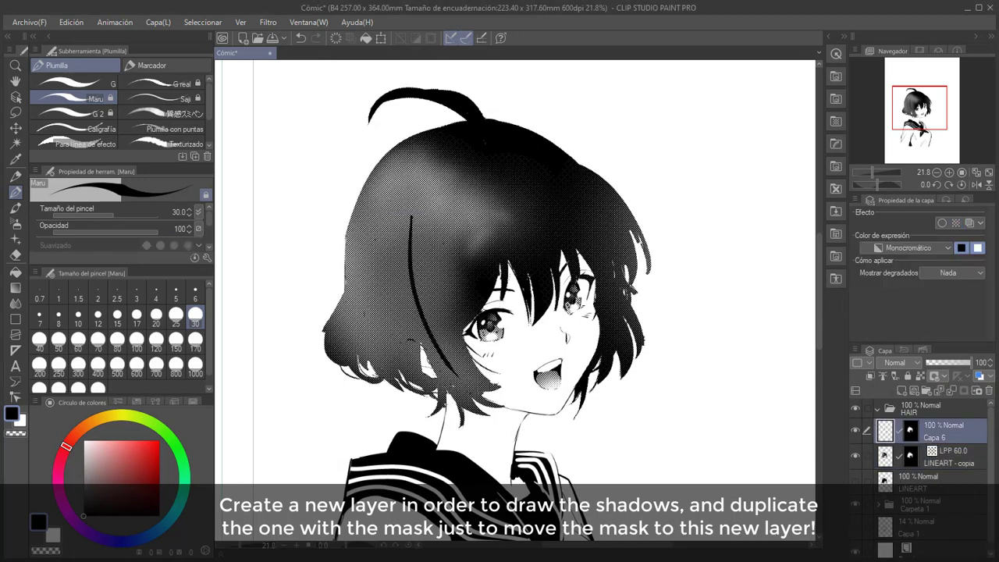
key(ctrl+z)
drag(403, 248, 450, 386)
key(ctrl+z)
key(ctrl+z)
mouse_move(405, 265)
mouse_down()
mouse_move(438, 373)
mouse_move(499, 390)
mouse_move(502, 409)
mouse_up()
key(ctrl+z)
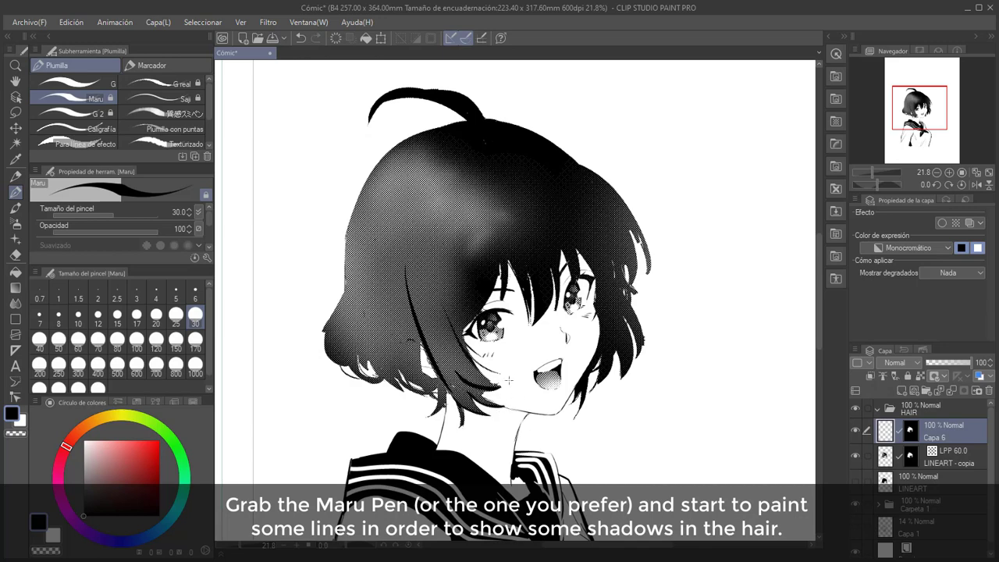
Ink jagged shadow strands along the roots of the bangs above the eyes on Capa 6
drag(490, 209, 457, 331)
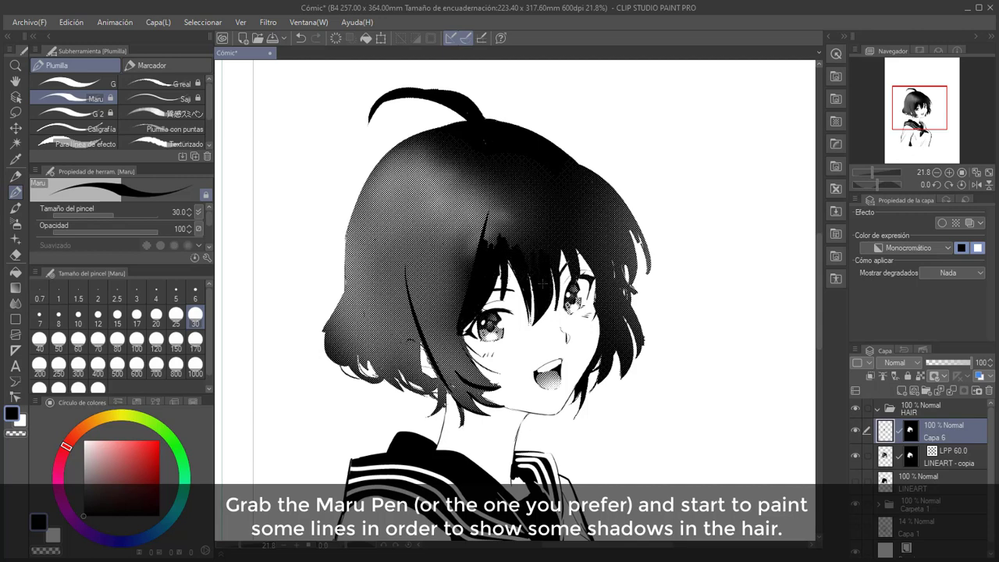
click(137, 338)
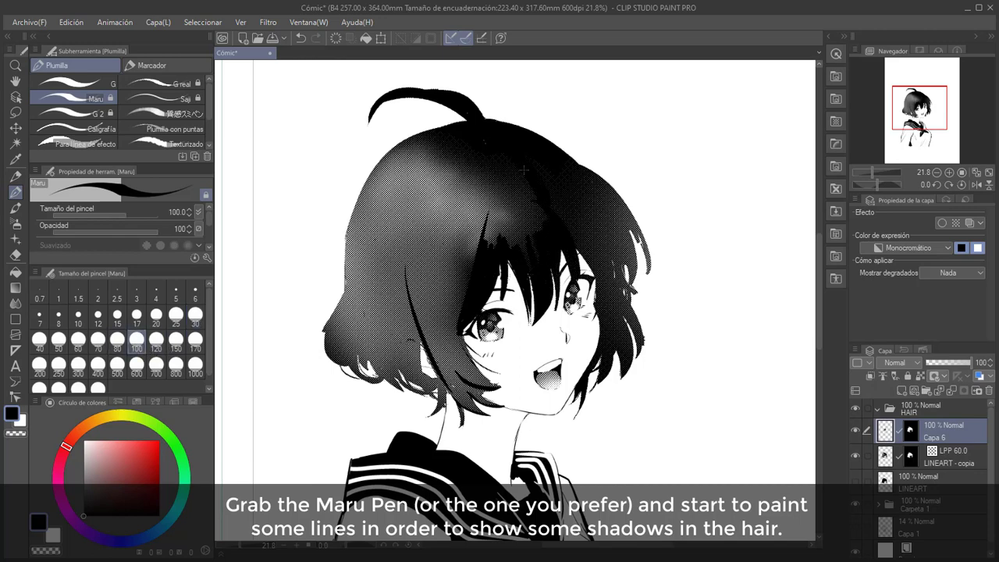
drag(491, 234, 462, 335)
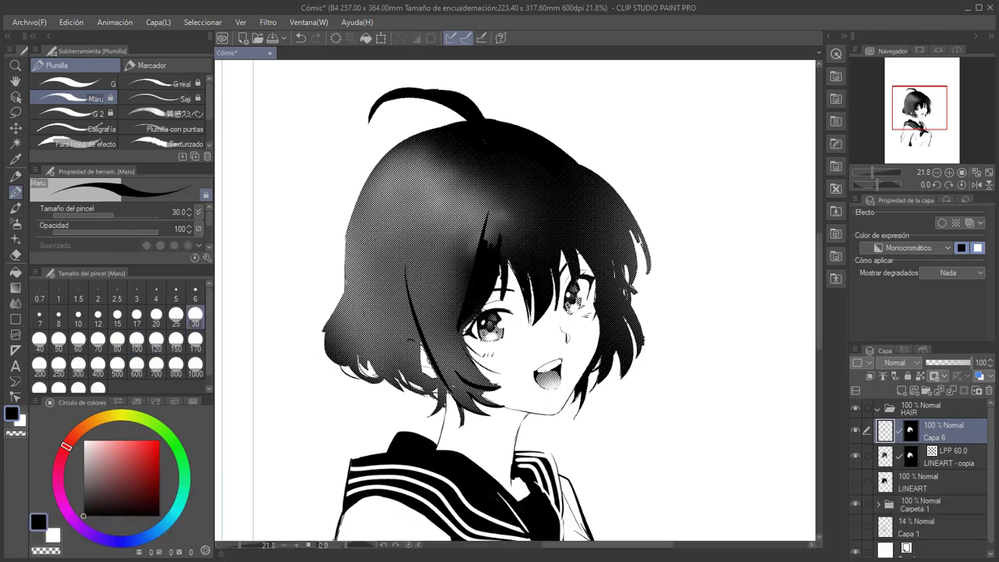
drag(506, 239, 524, 276)
drag(528, 271, 532, 304)
Set the Maru pen size to 100 and paint broad shadow strands down the hair on the far side of the face
click(136, 340)
drag(538, 173, 576, 281)
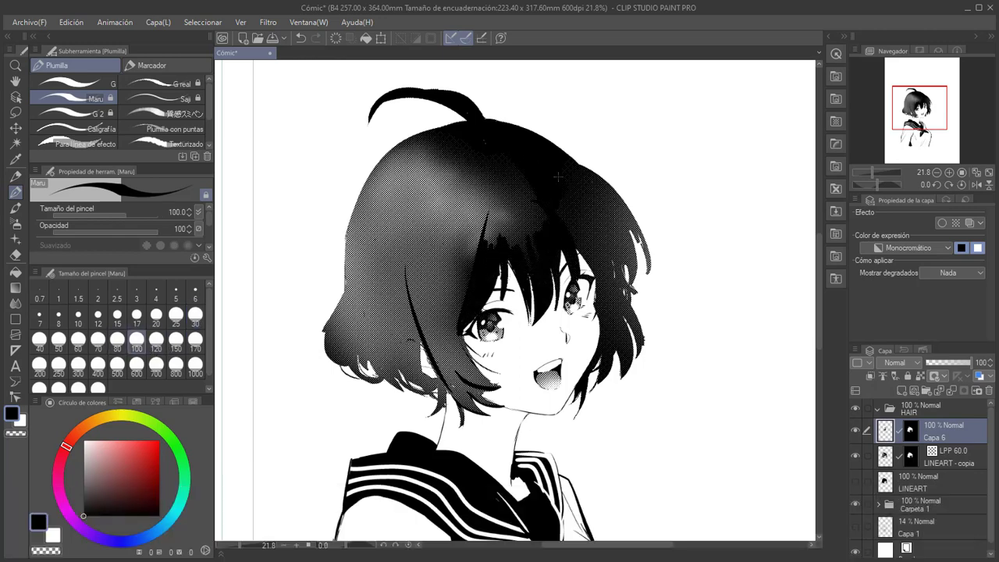
drag(571, 184, 618, 256)
drag(583, 178, 635, 251)
drag(598, 223, 632, 294)
mouse_move(597, 296)
mouse_down()
mouse_move(615, 379)
mouse_move(637, 346)
mouse_up()
drag(593, 223, 615, 288)
drag(578, 247, 596, 284)
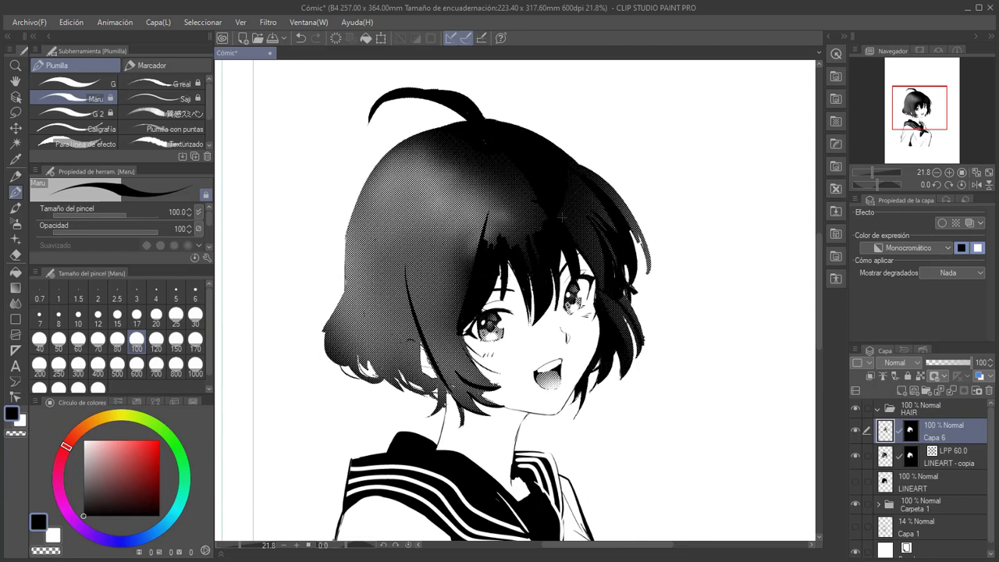
Fill the bangs with solid black shadow under a curved upper edge and refine the strands beside the parting
drag(563, 229, 612, 169)
drag(572, 232, 599, 285)
mouse_move(541, 211)
mouse_down()
mouse_move(487, 245)
mouse_move(487, 228)
mouse_move(462, 312)
mouse_move(400, 390)
mouse_move(425, 410)
mouse_up()
key(e)
key(p)
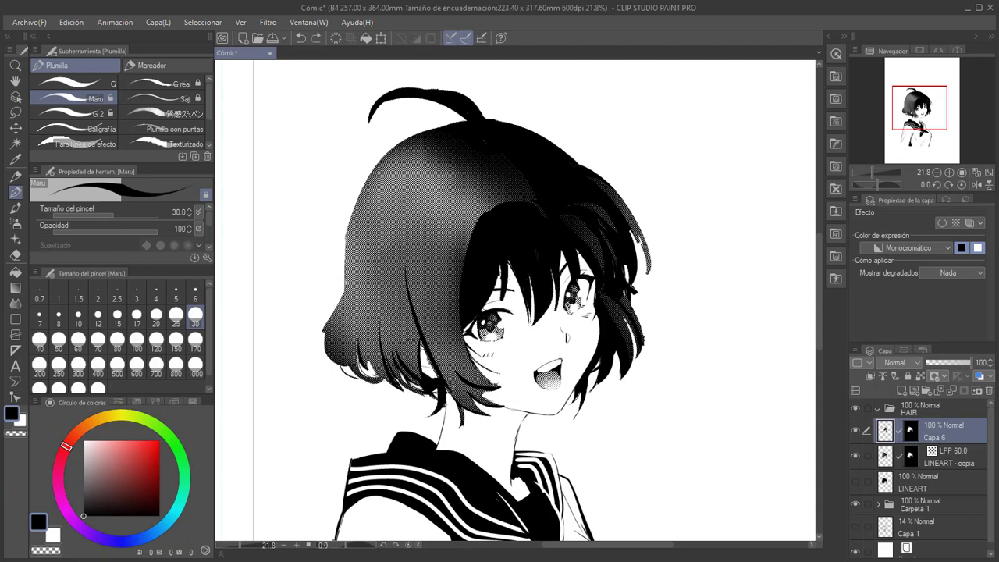
Ink tapered shadow strands into the lower tips of the side hair with the Maru pen at size 30
drag(381, 341, 351, 383)
drag(348, 326, 334, 375)
drag(389, 214, 389, 354)
key(ctrl+z)
drag(393, 259, 399, 357)
drag(401, 264, 421, 359)
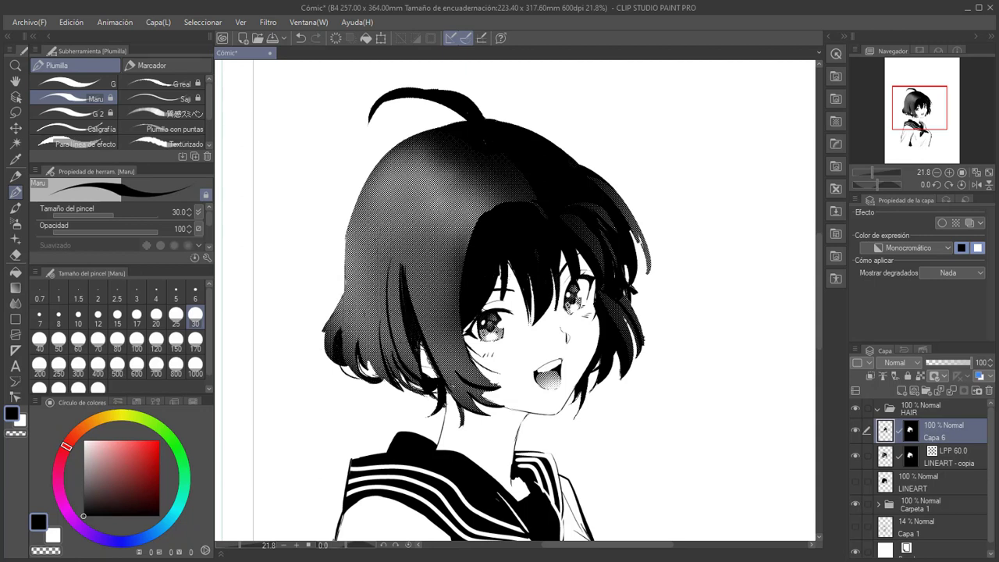
Draw fine strand lines down the side hair and short shadow strokes across the crown
drag(414, 220, 422, 328)
key(ctrl+z)
drag(446, 187, 420, 367)
key(ctrl+z)
drag(418, 274, 421, 337)
key(ctrl+z)
drag(499, 187, 518, 191)
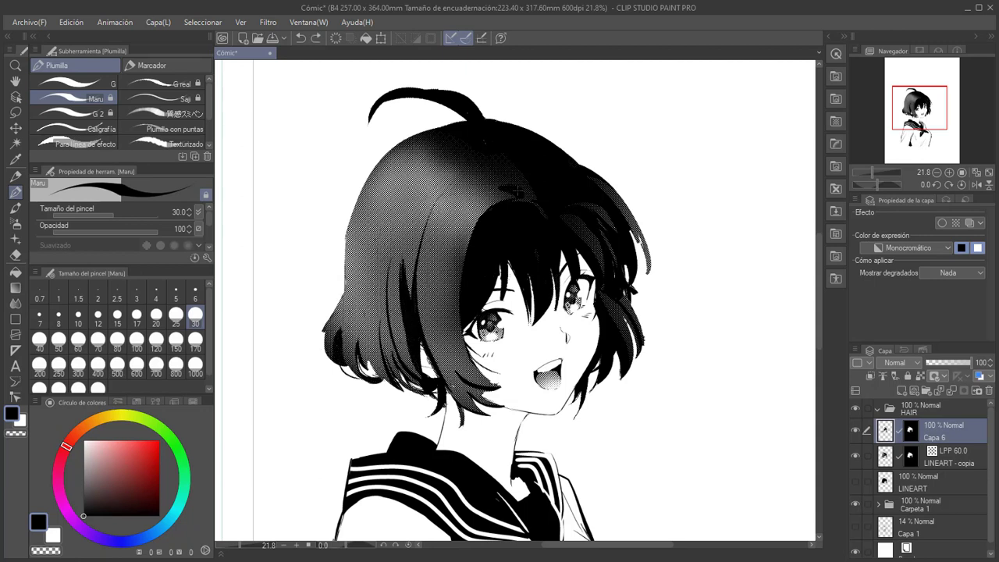
drag(448, 143, 430, 159)
mouse_move(402, 142)
mouse_down()
mouse_move(358, 231)
mouse_move(340, 305)
mouse_up()
Airbrush shadow around the head's outer edge on the toned LINEART - copia layer, using the Más fuerte airbrush at size 700
scroll(389, 209, down, 4)
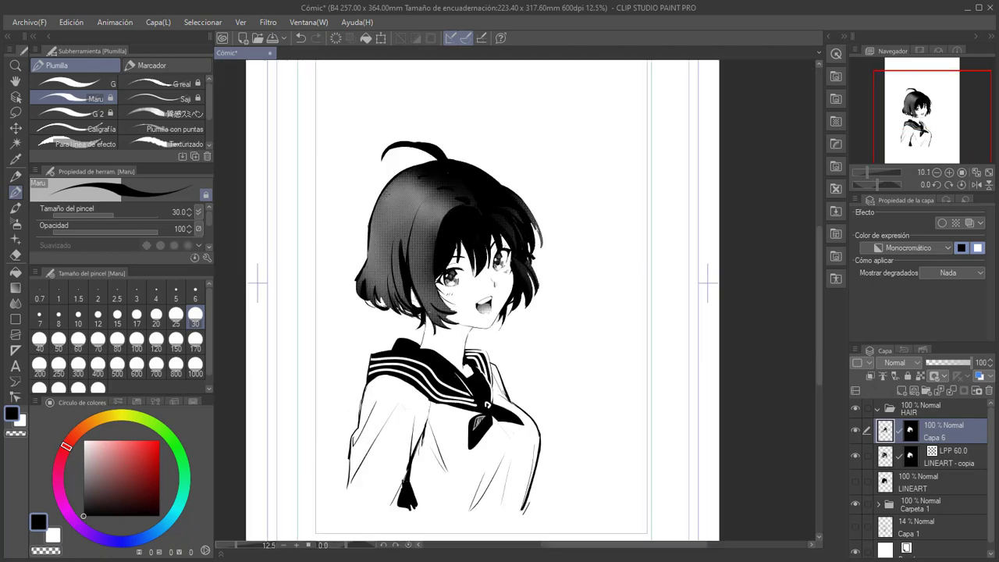
scroll(450, 183, up, 3)
scroll(450, 183, up, 2)
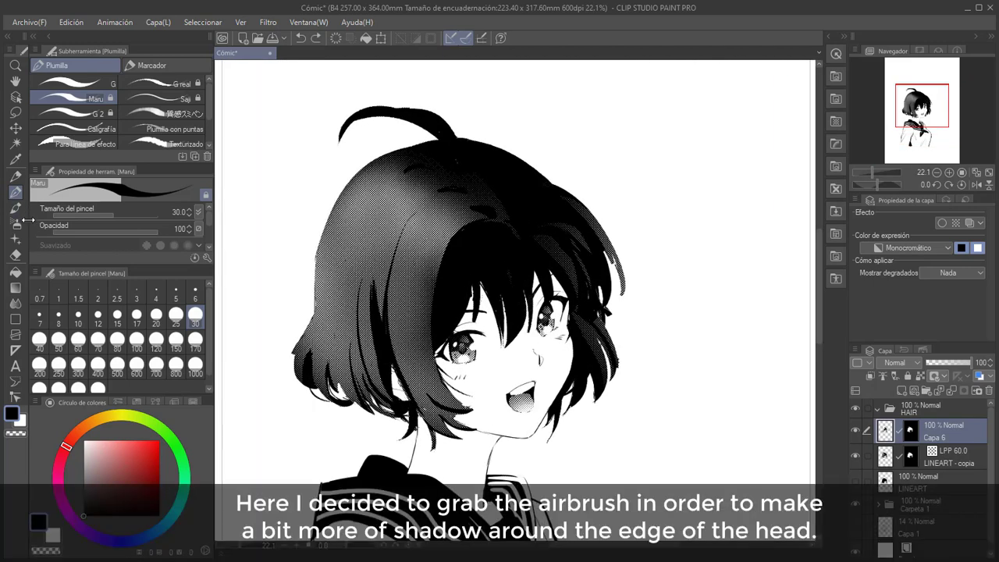
click(16, 223)
click(910, 457)
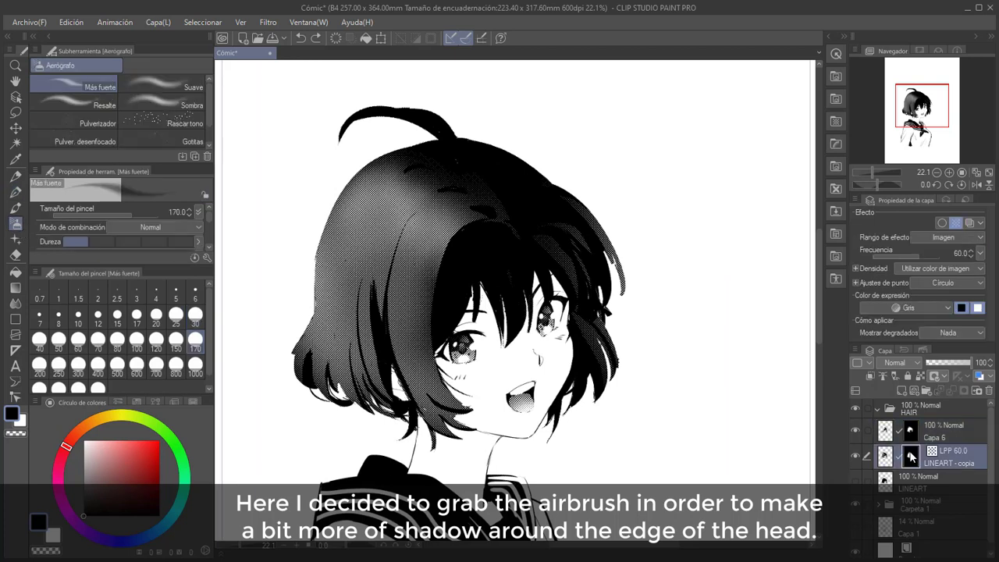
click(156, 373)
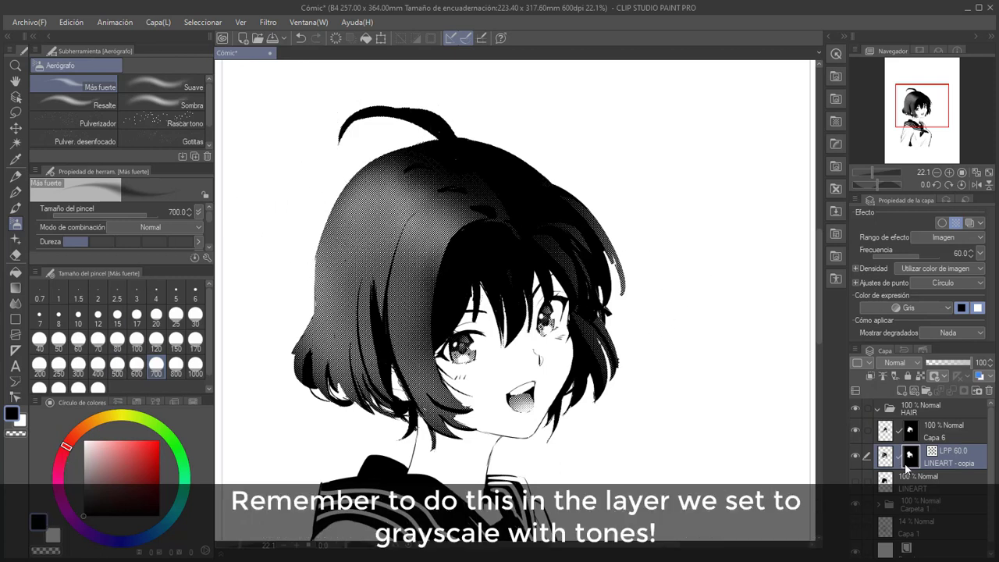
drag(348, 127, 376, 150)
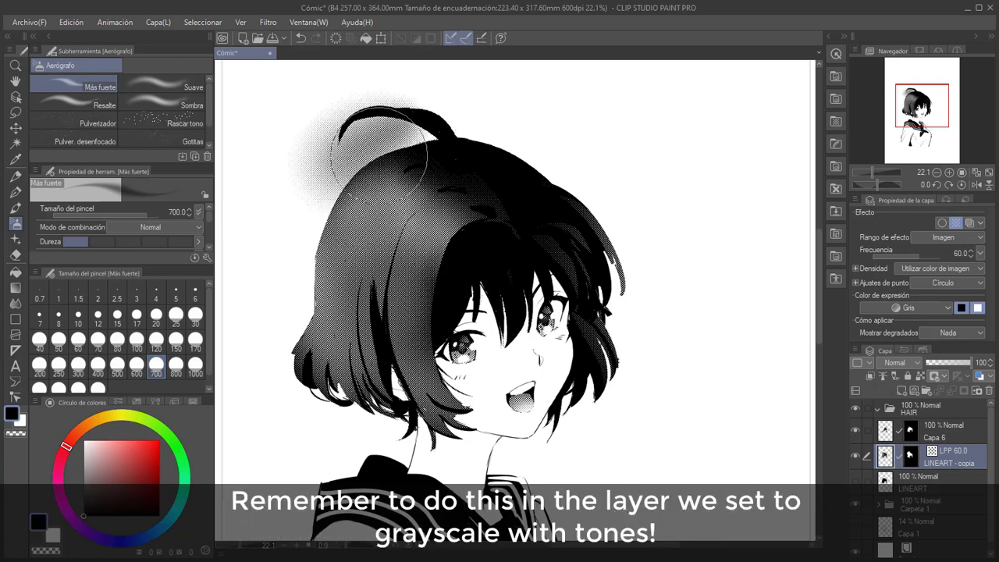
key(ctrl+z)
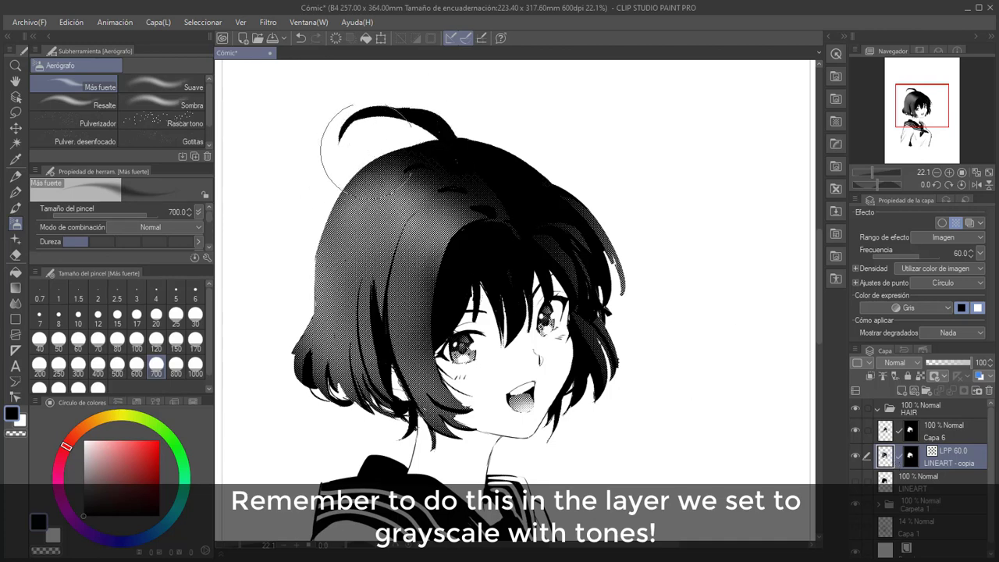
drag(397, 133, 313, 236)
mouse_move(367, 146)
mouse_down()
mouse_move(319, 185)
mouse_move(330, 408)
mouse_up()
Add more thin Maru pen strand lines through the toned side hair and its lower tips
key(p)
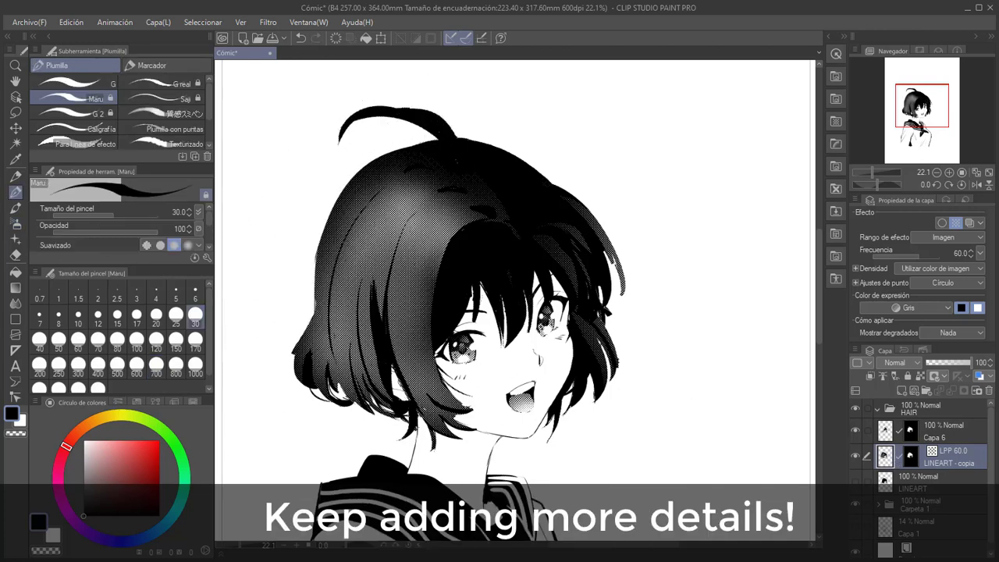
drag(365, 206, 330, 292)
drag(335, 268, 349, 361)
mouse_move(330, 309)
mouse_down()
mouse_move(306, 359)
mouse_move(351, 397)
mouse_up()
drag(336, 284, 352, 383)
drag(337, 301, 366, 376)
mouse_move(395, 348)
mouse_down()
mouse_move(423, 395)
mouse_move(456, 408)
mouse_up()
drag(438, 233, 426, 351)
key(ctrl+z)
Auto-select the stray lock above the head, airbrush light along it and deselect
click(15, 128)
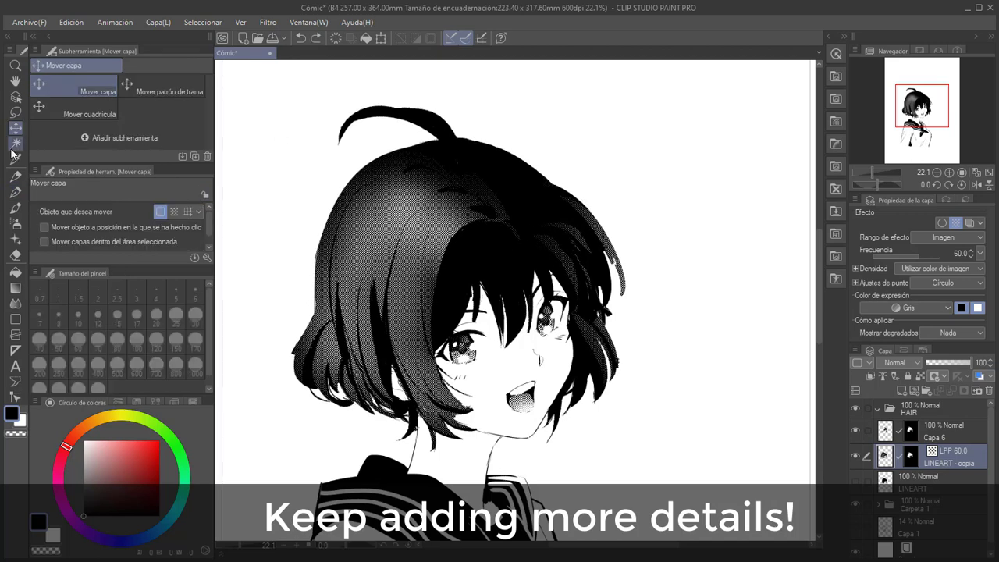
click(16, 143)
click(437, 129)
key(b)
key(x)
drag(430, 123, 355, 119)
key(ctrl+d)
Lasso the base of the stray lock and refine where its light meets the head
key(e)
key(p)
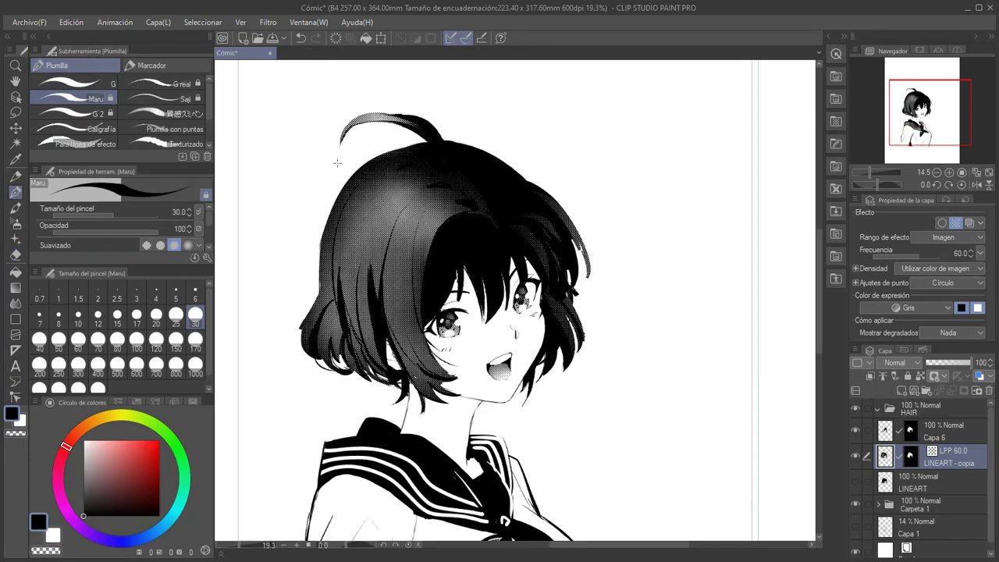
key(m)
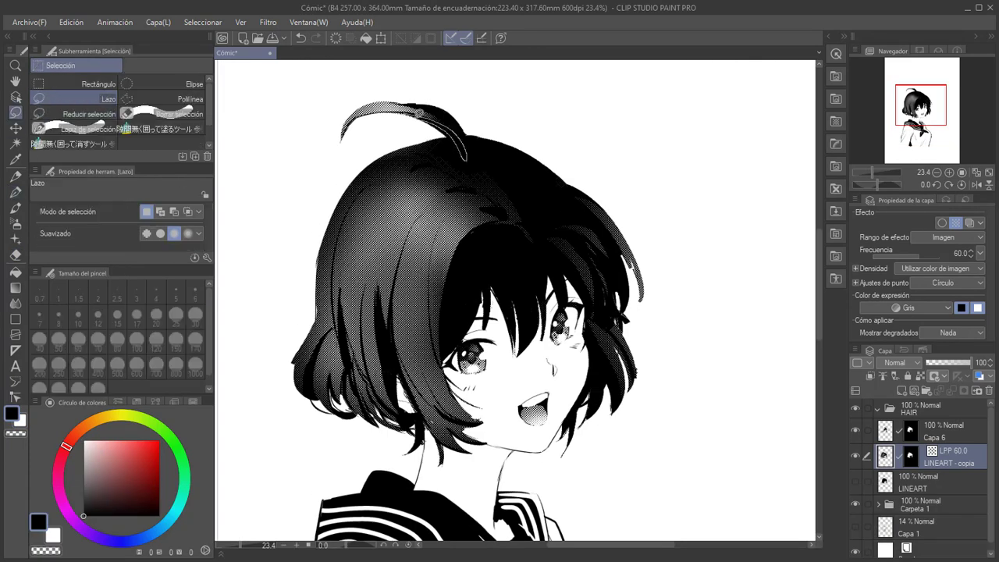
key(p)
key(x)
key(ctrl+z)
Add a new layer above Capa 6, set its expression colour to Gris and apply the tone effect
click(910, 431)
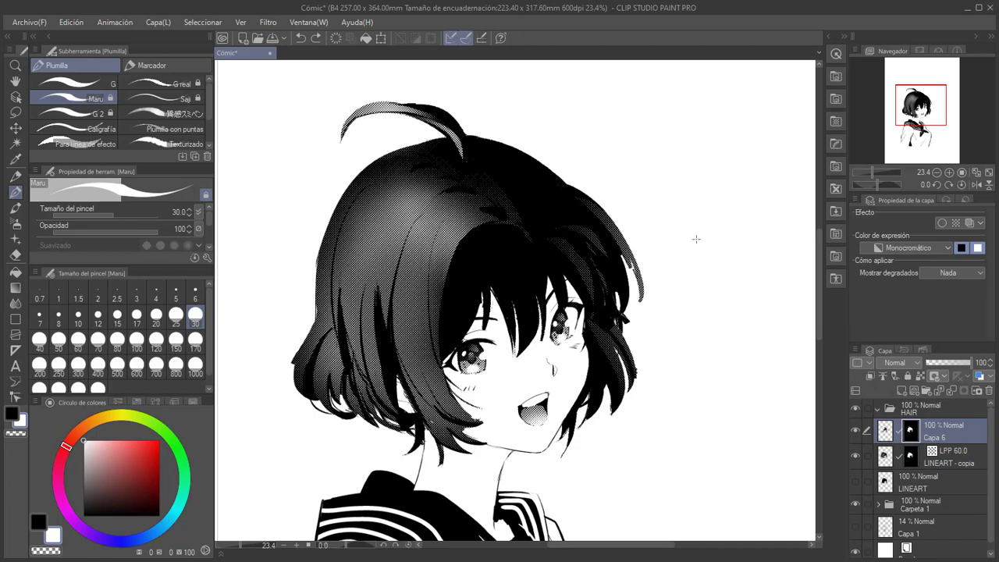
click(899, 390)
click(908, 248)
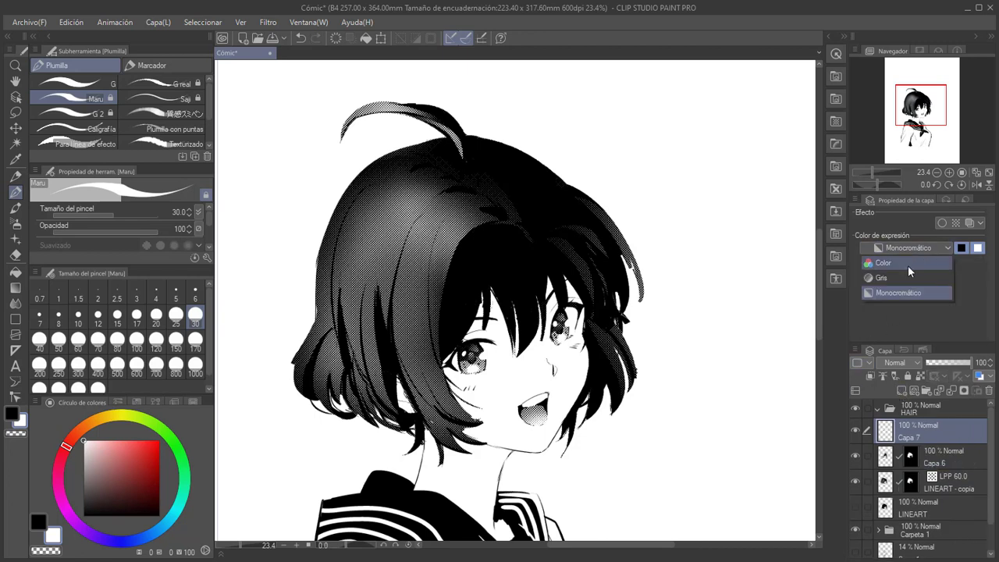
click(902, 271)
click(955, 223)
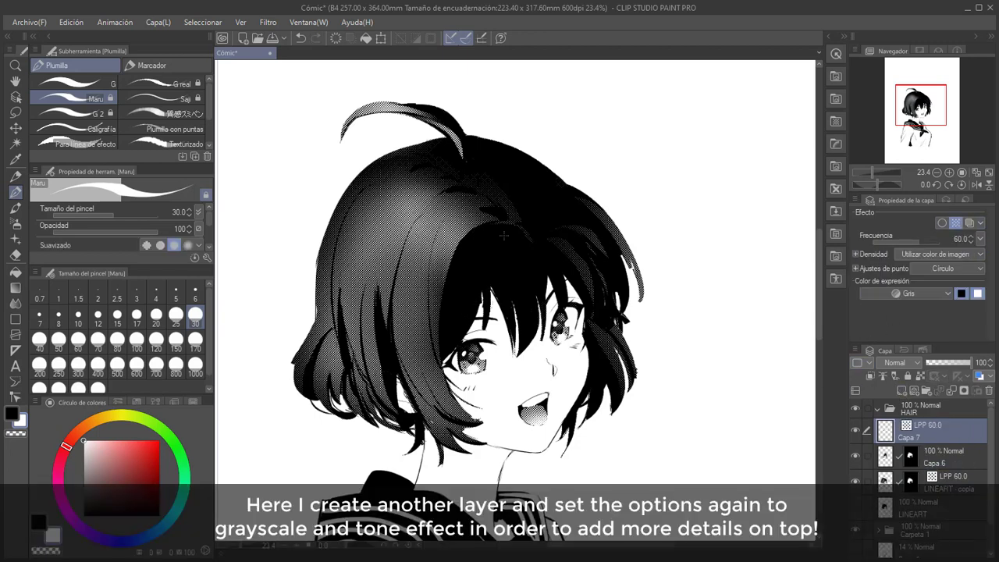
Lasso a narrow strand in the bangs on Capa 7, airbrush light into it and deselect
drag(509, 272, 500, 230)
click(14, 112)
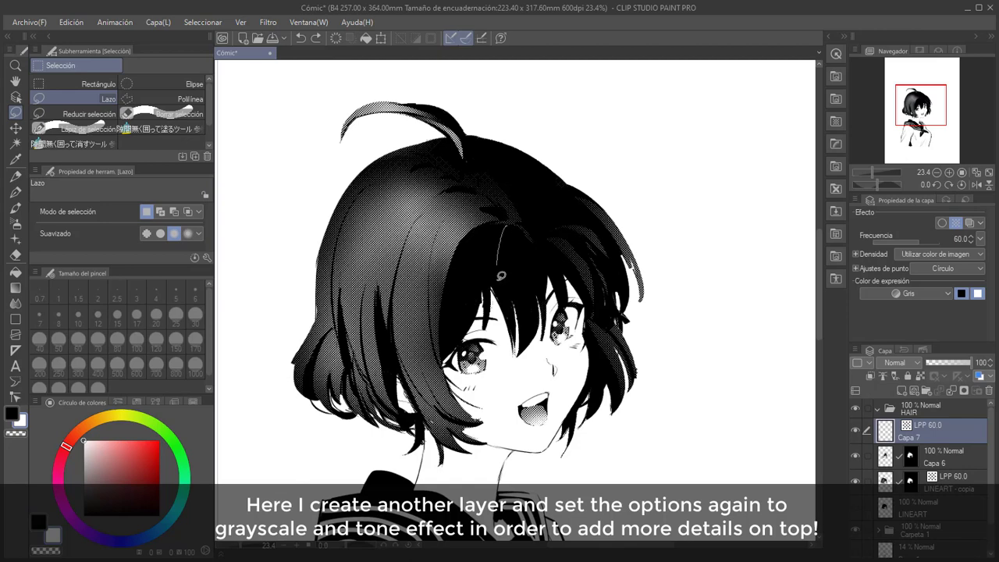
mouse_move(501, 274)
mouse_down()
mouse_move(501, 220)
mouse_move(511, 220)
mouse_move(500, 269)
mouse_up()
scroll(507, 266, down, 2)
key(b)
key(b)
key(ctrl+d)
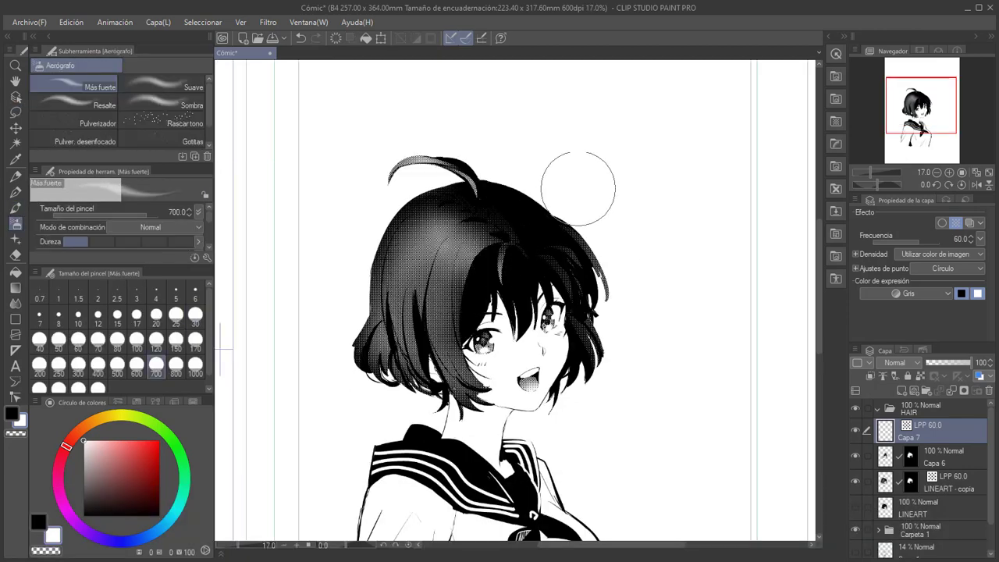
Lasso a section of hair beside the parting at the crown, airbrush light into it and shape it with the eraser
scroll(382, 214, down, 3)
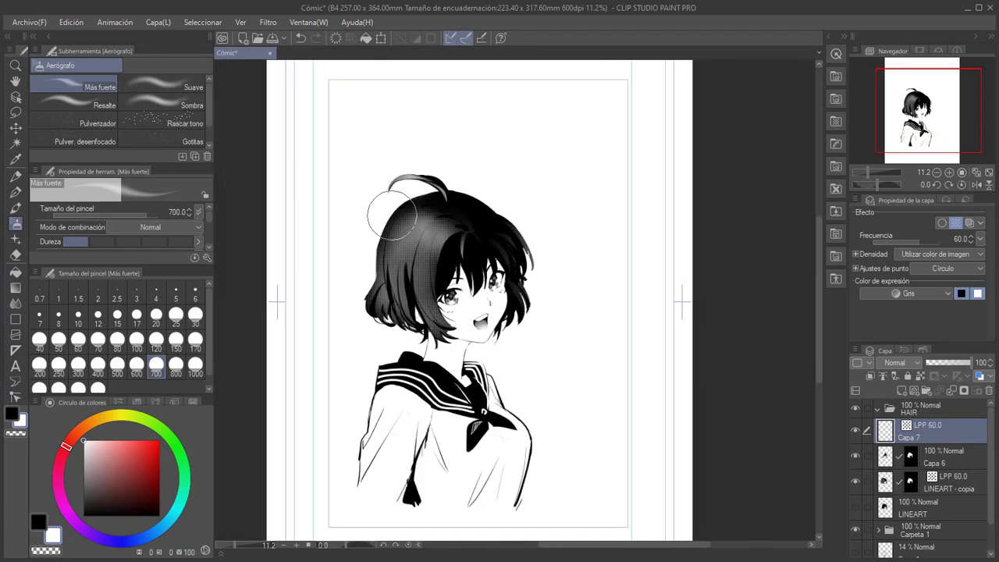
scroll(392, 216, up, 4)
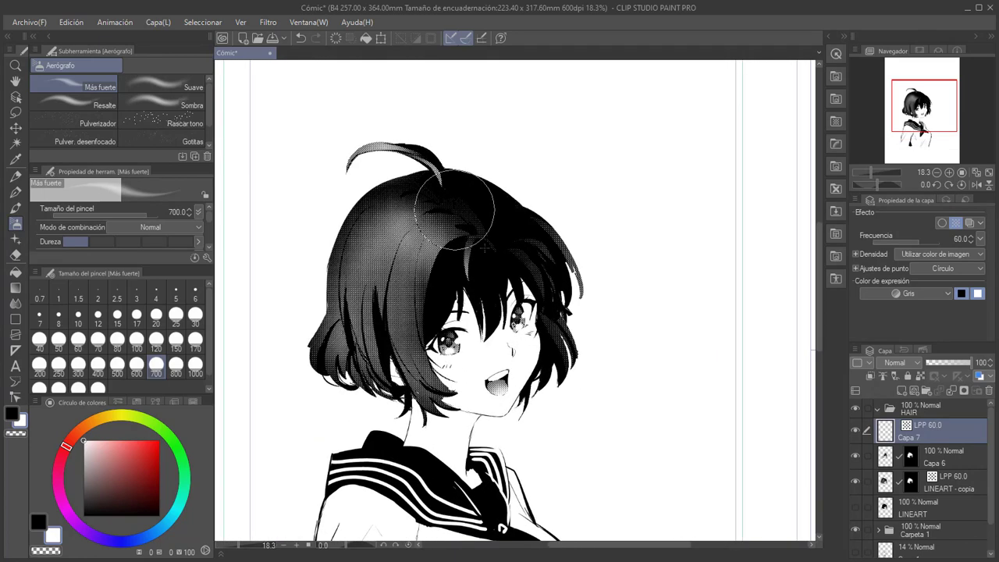
key(p)
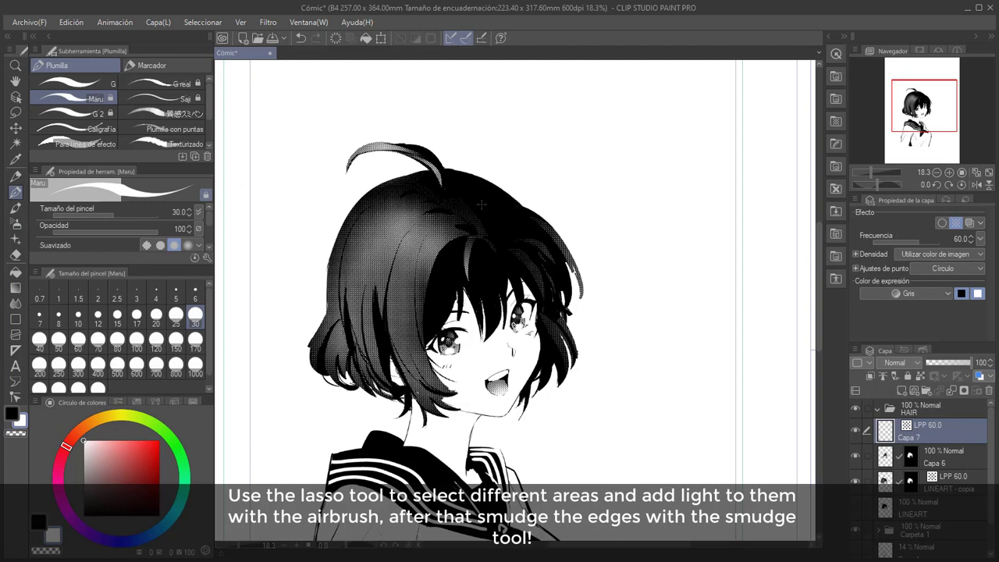
key(m)
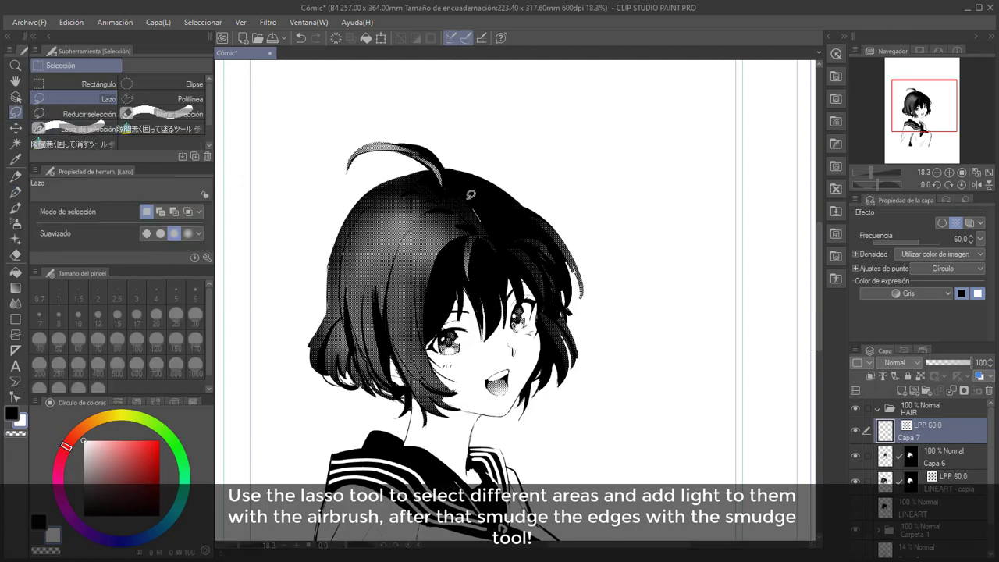
mouse_move(502, 211)
mouse_down()
mouse_move(471, 209)
mouse_move(495, 197)
mouse_move(468, 206)
mouse_move(489, 194)
mouse_up()
key(b)
key(ctrl+d)
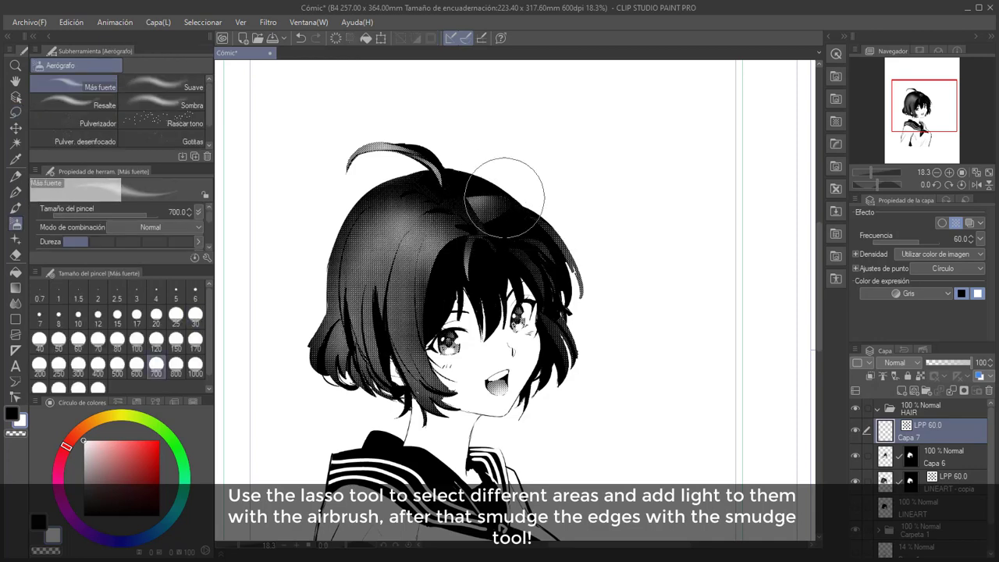
key(e)
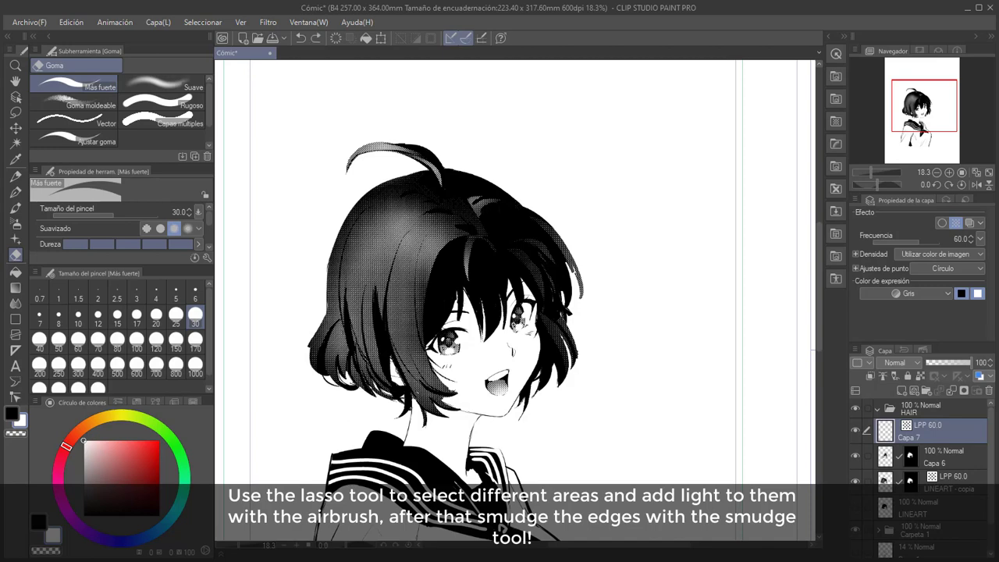
Ink a short dark strand on Capa 6 beside the parting at the crown with the Maru pen
scroll(471, 166, down, 3)
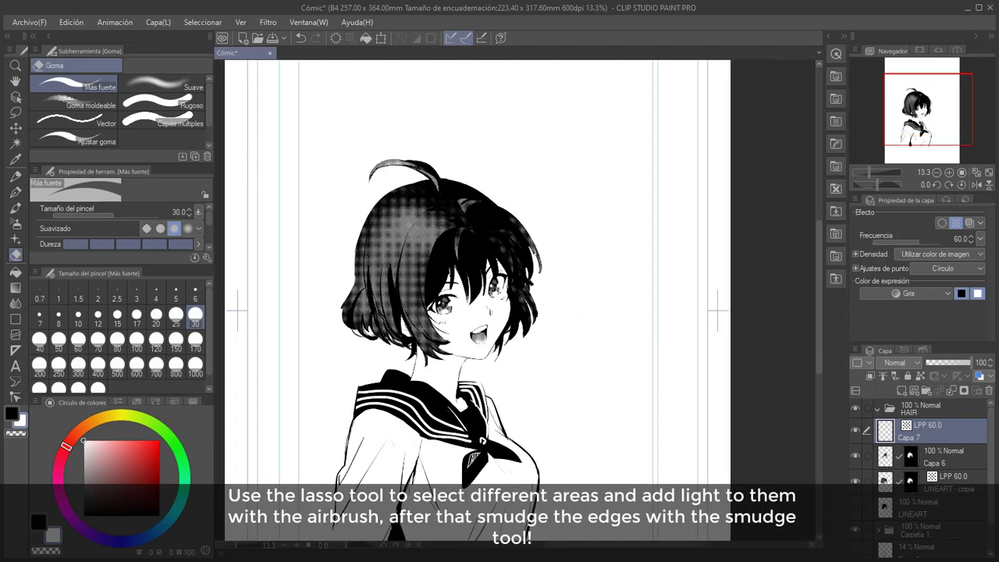
scroll(401, 257, down, 1)
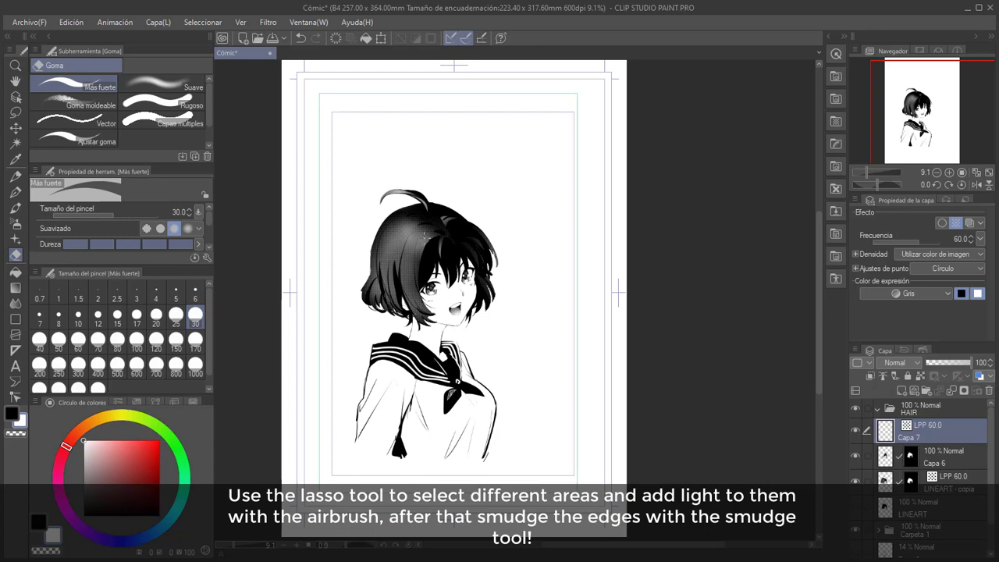
scroll(433, 212, up, 4)
key(m)
ctrl+shift+click(461, 246)
key(p)
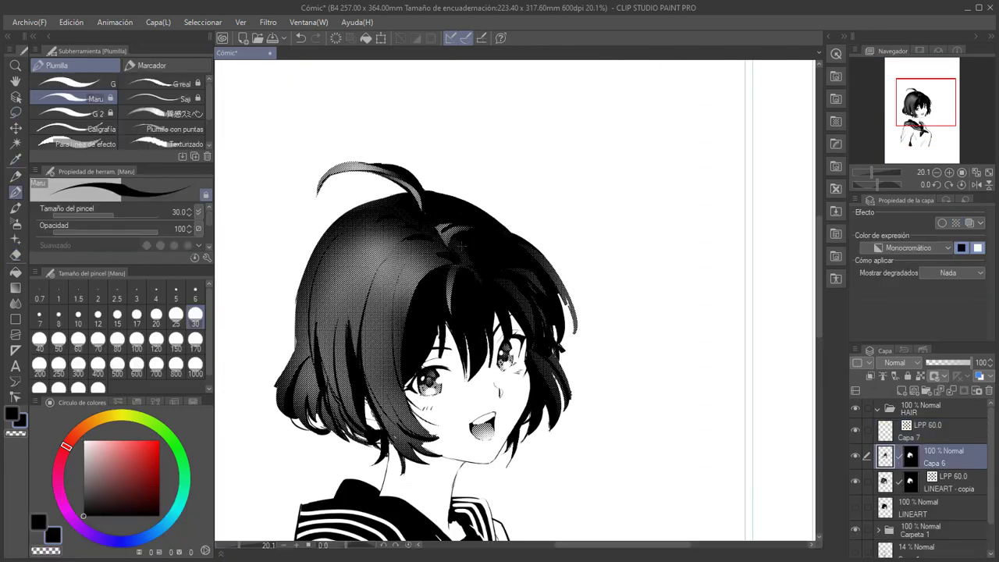
drag(461, 246, 467, 262)
Lasso a small section at the top of the parting on Capa 7 and airbrush light into it
ctrl+shift+click(421, 223)
key(m)
drag(422, 214, 426, 210)
key(b)
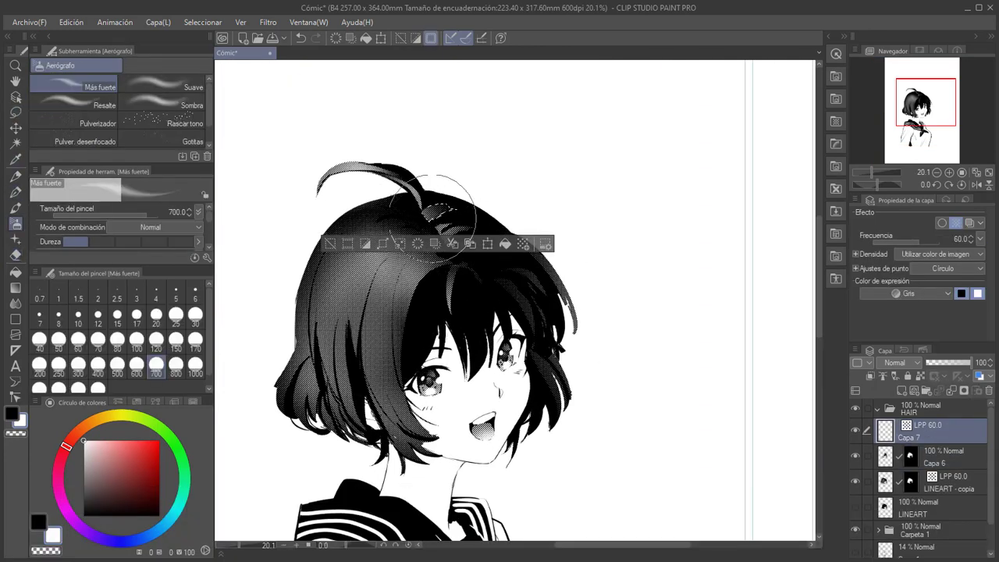
Lasso another small section lower along the parting, airbrush light into it and deselect
key(m)
mouse_move(453, 256)
mouse_down()
mouse_move(494, 255)
mouse_move(460, 251)
mouse_up()
key(b)
scroll(492, 259, down, 2)
key(ctrl+d)
key(p)
scroll(465, 301, down, 4)
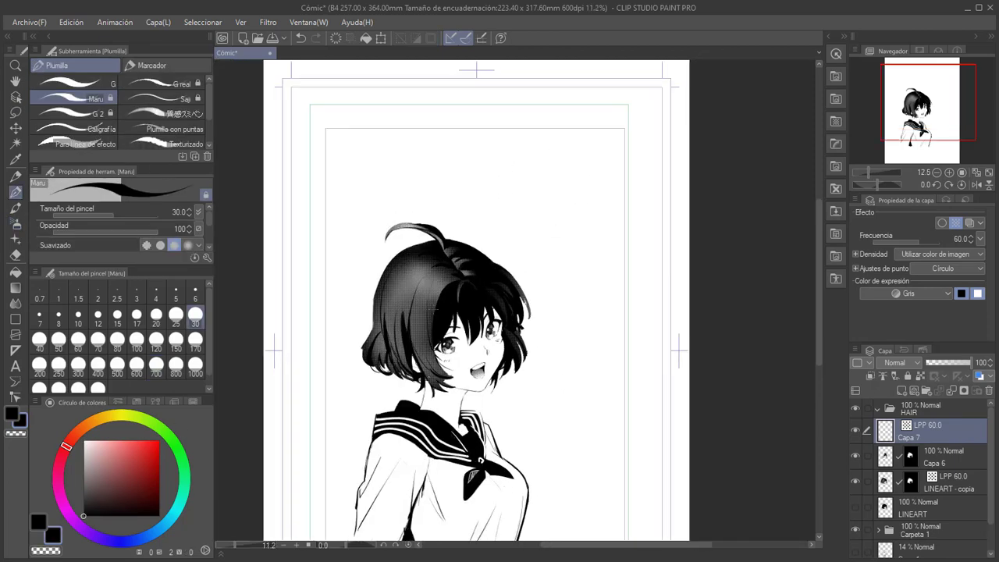
Add a new layer above Capa 7, set its expression colour to Gris and apply the tone effect
scroll(402, 285, up, 4)
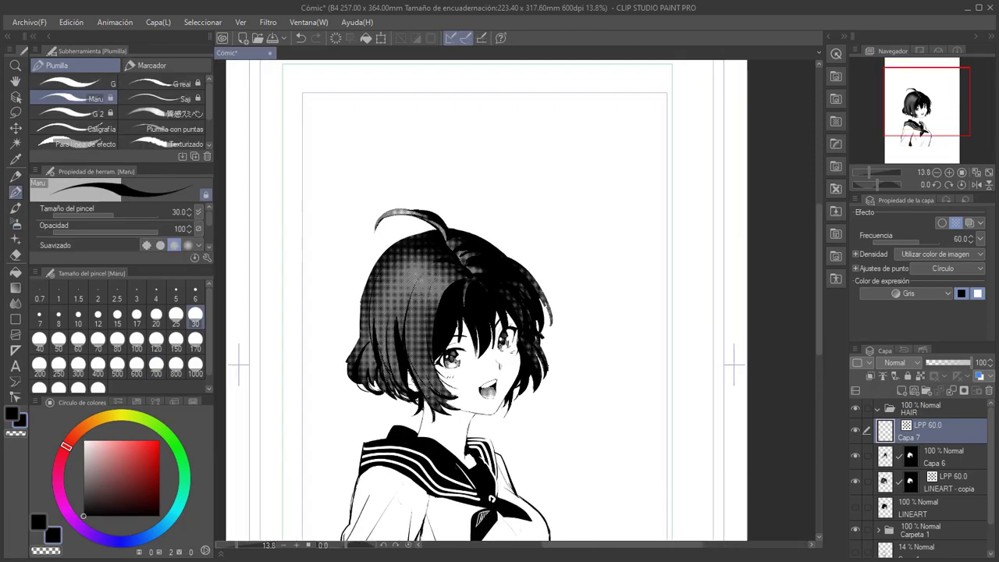
scroll(407, 306, down, 2)
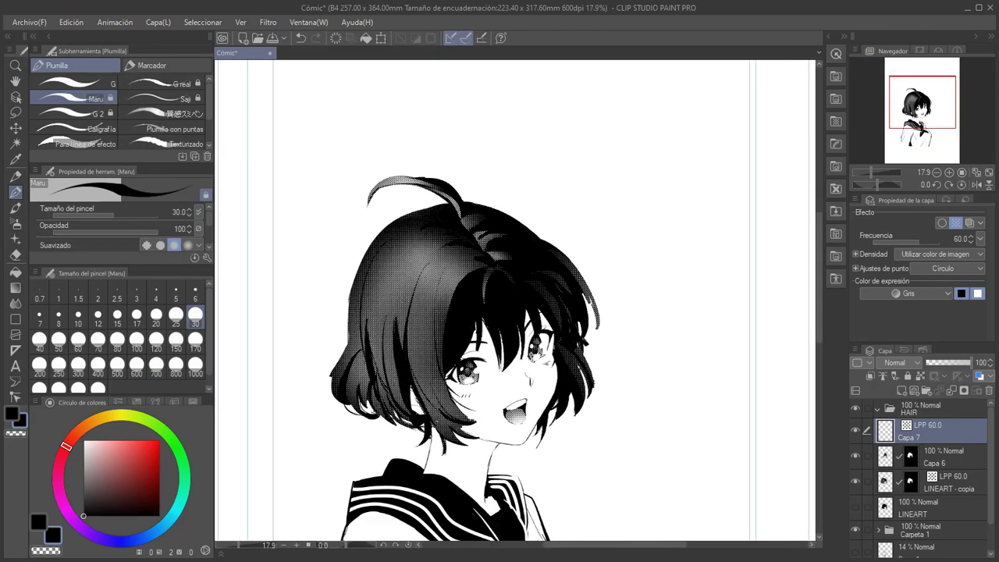
click(902, 388)
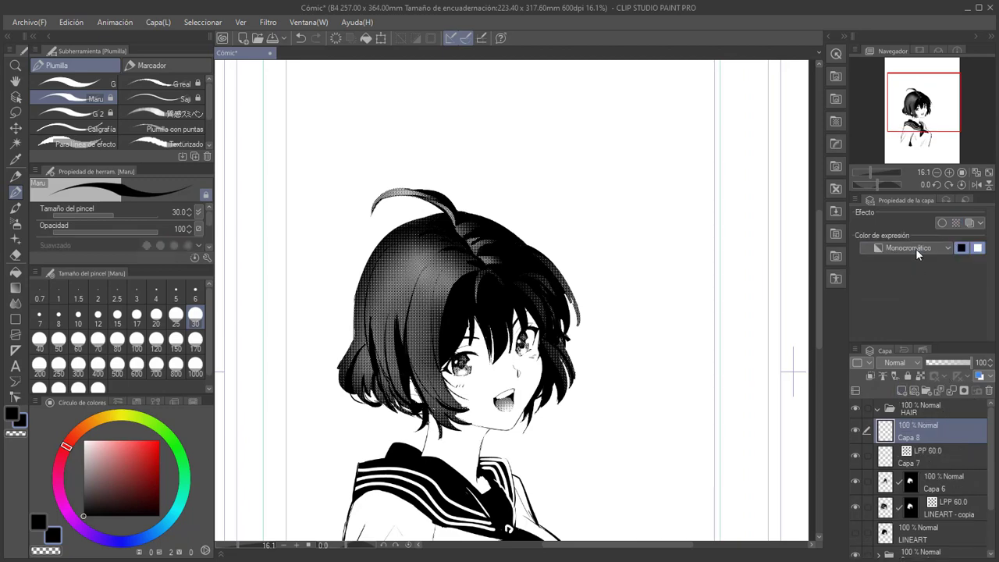
click(915, 248)
click(903, 276)
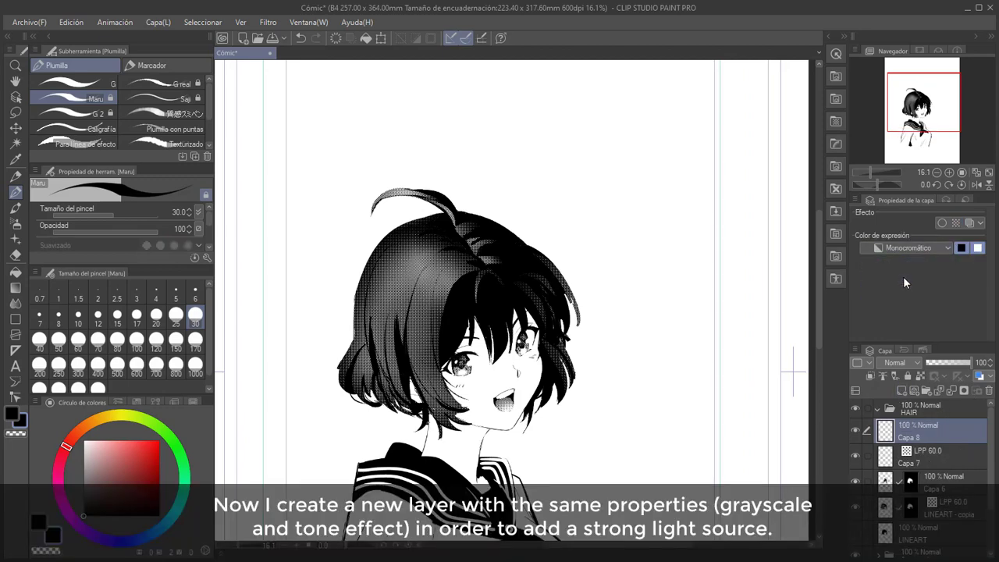
click(956, 224)
scroll(792, 372, up, 1)
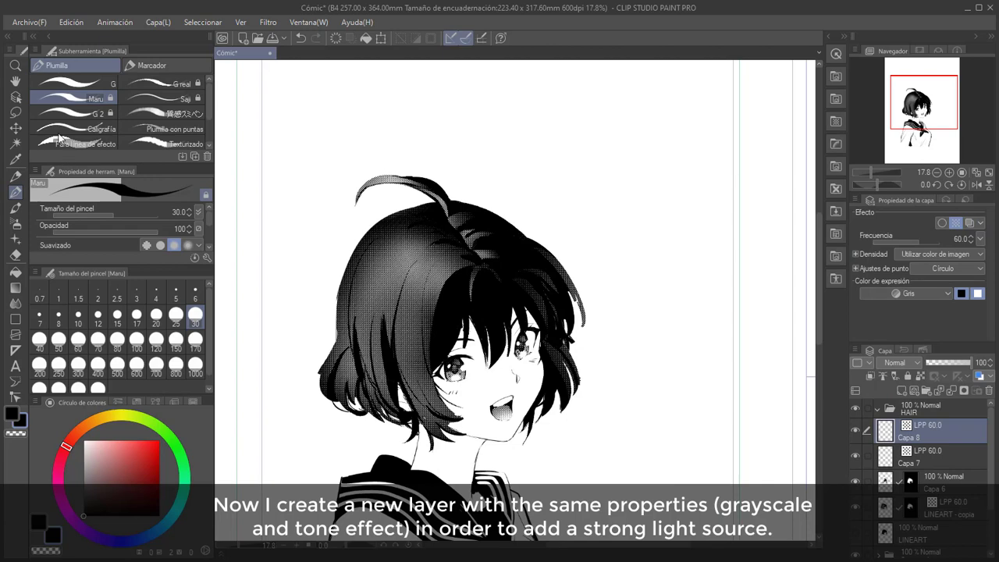
Airbrush a strong band of white light across the crown and bangs on Capa 8 at brush size 700
click(16, 113)
click(15, 223)
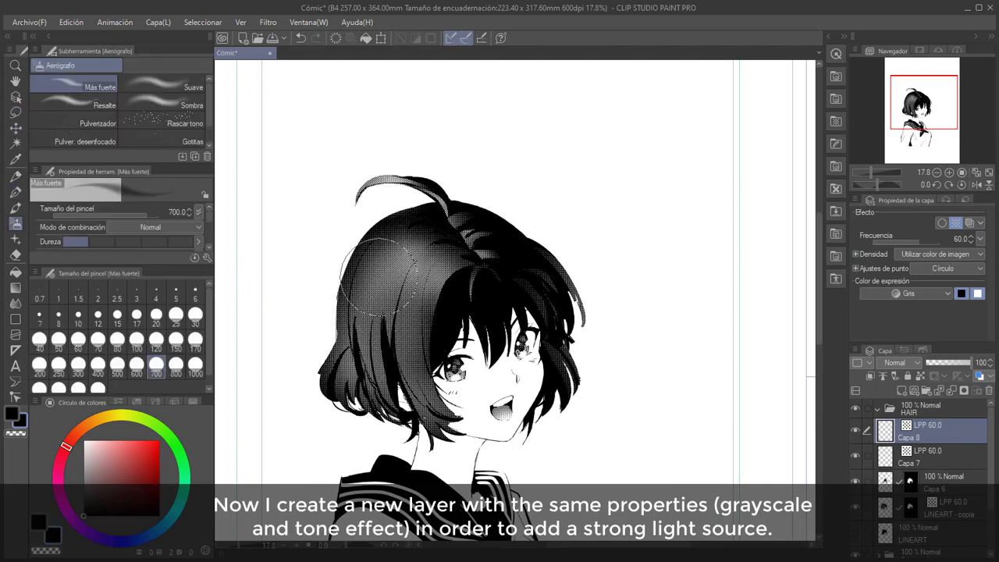
click(85, 441)
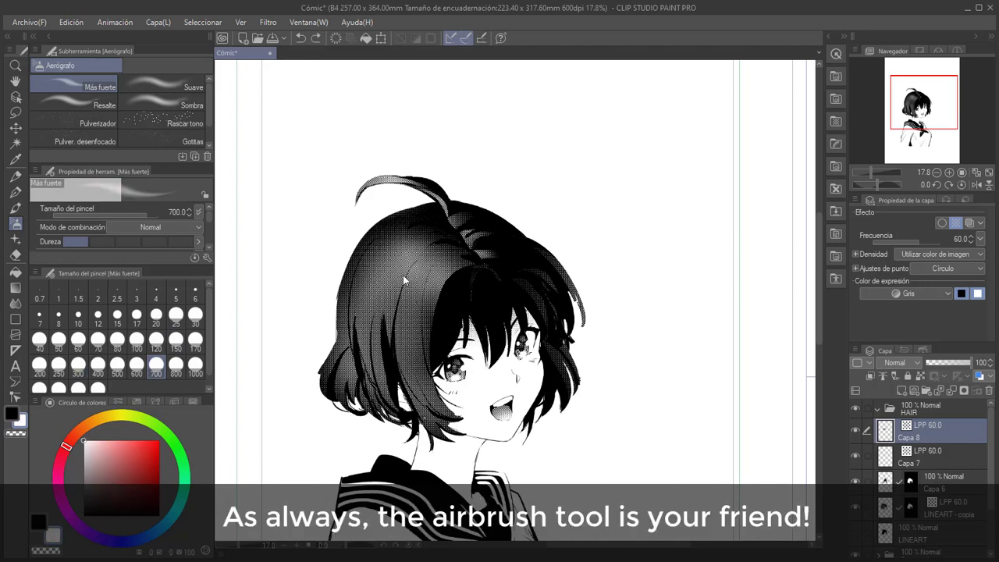
drag(377, 270, 527, 293)
mouse_move(371, 265)
mouse_down()
mouse_move(519, 257)
mouse_move(373, 262)
mouse_move(534, 277)
mouse_move(370, 269)
mouse_move(406, 257)
mouse_move(386, 261)
mouse_move(538, 253)
mouse_move(366, 257)
mouse_move(546, 262)
mouse_move(503, 265)
mouse_move(447, 209)
mouse_up()
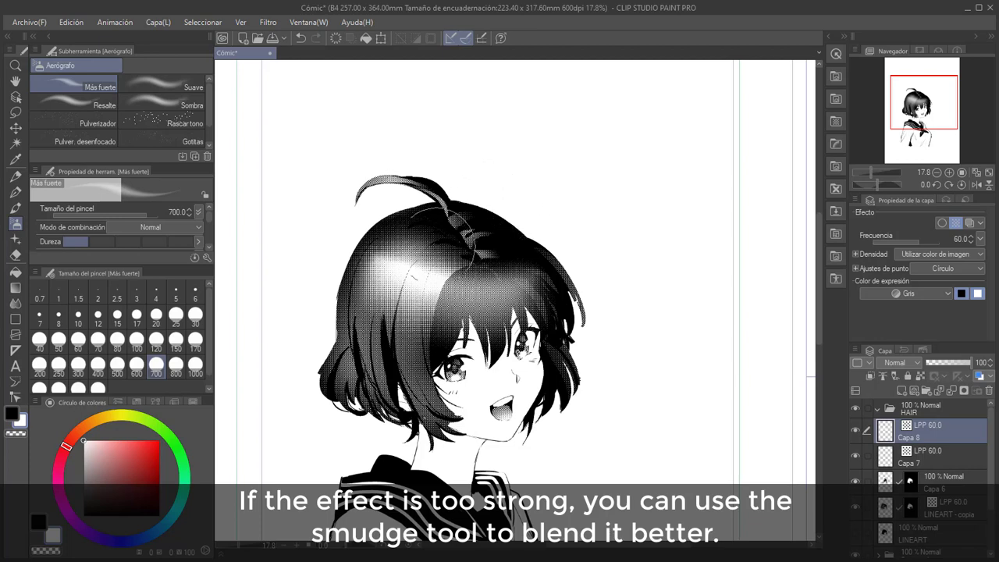
Blend the light band with the Mezcla de color tool and erase its excess over the bangs at eraser size 150
click(15, 303)
mouse_move(394, 307)
mouse_down()
mouse_move(434, 305)
mouse_move(441, 294)
mouse_move(483, 306)
mouse_move(534, 294)
mouse_move(542, 267)
mouse_move(507, 294)
mouse_move(433, 266)
mouse_move(414, 236)
mouse_move(421, 231)
mouse_move(422, 247)
mouse_move(402, 248)
mouse_move(402, 257)
mouse_move(395, 237)
mouse_move(478, 255)
mouse_move(521, 253)
mouse_move(449, 245)
mouse_move(526, 250)
mouse_move(535, 275)
mouse_move(525, 286)
mouse_move(521, 256)
mouse_move(472, 318)
mouse_move(488, 278)
mouse_up()
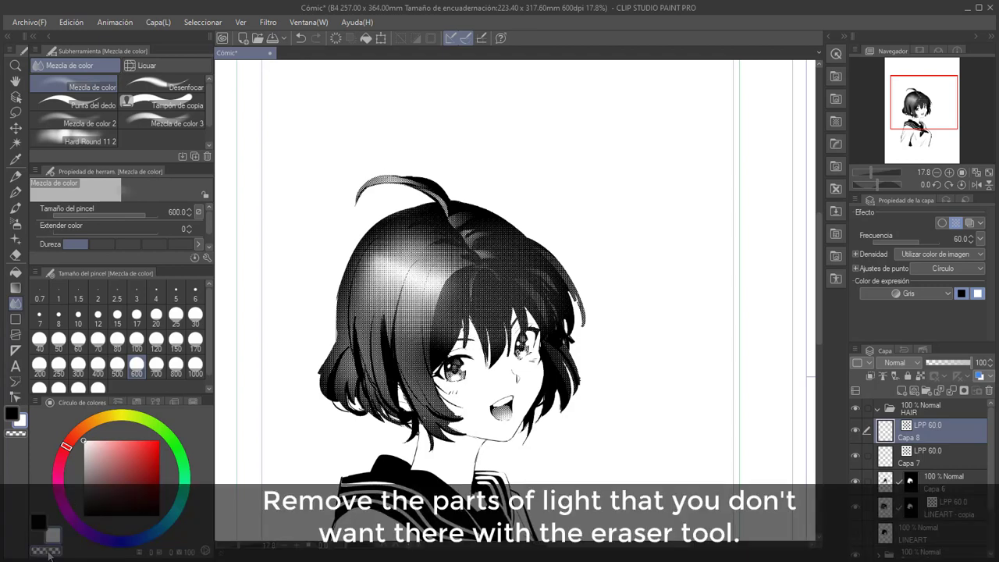
key(e)
click(176, 340)
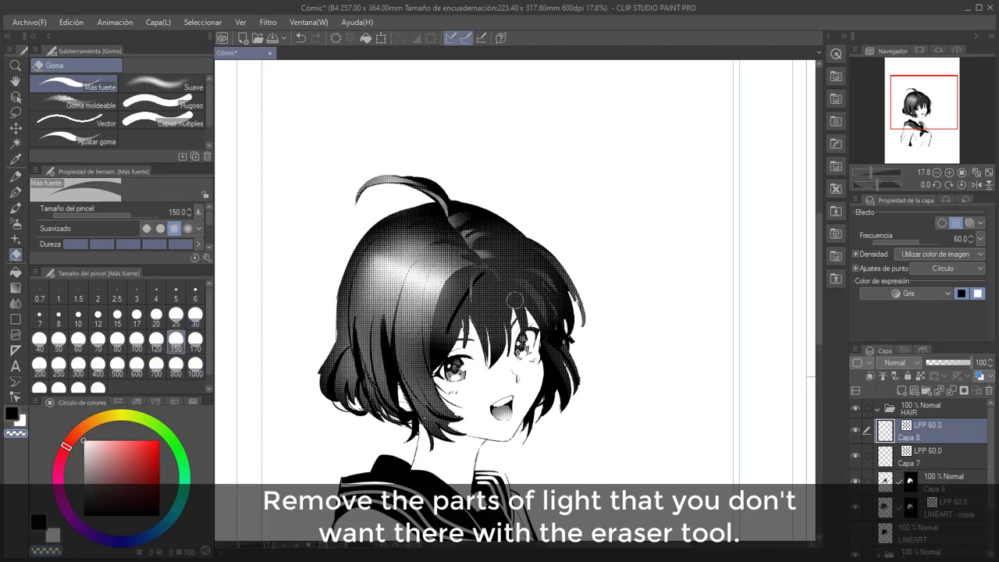
mouse_move(477, 275)
mouse_down()
mouse_move(454, 282)
mouse_move(451, 294)
mouse_move(487, 269)
mouse_move(468, 343)
mouse_move(493, 340)
mouse_move(484, 308)
mouse_up()
Add a new layer above Capa 8 and give it the hair mask from a duplicate of Capa 6, deleting the leftover duplicate
key(p)
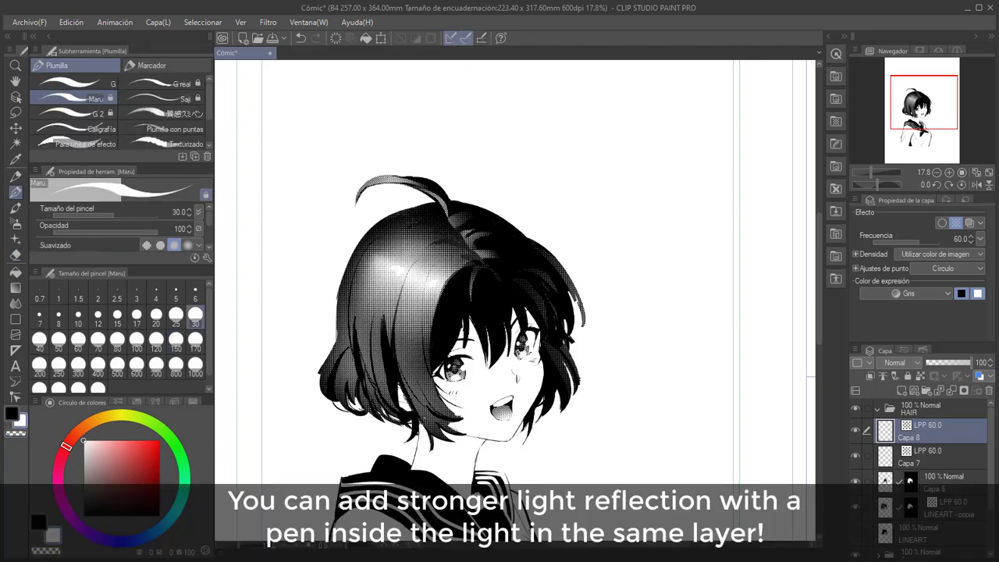
click(903, 390)
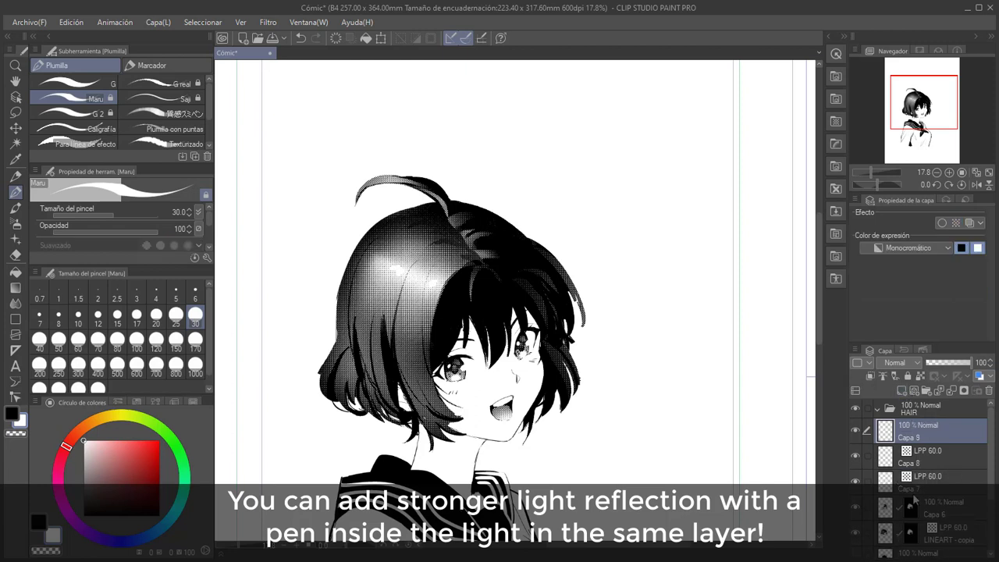
drag(909, 507, 902, 389)
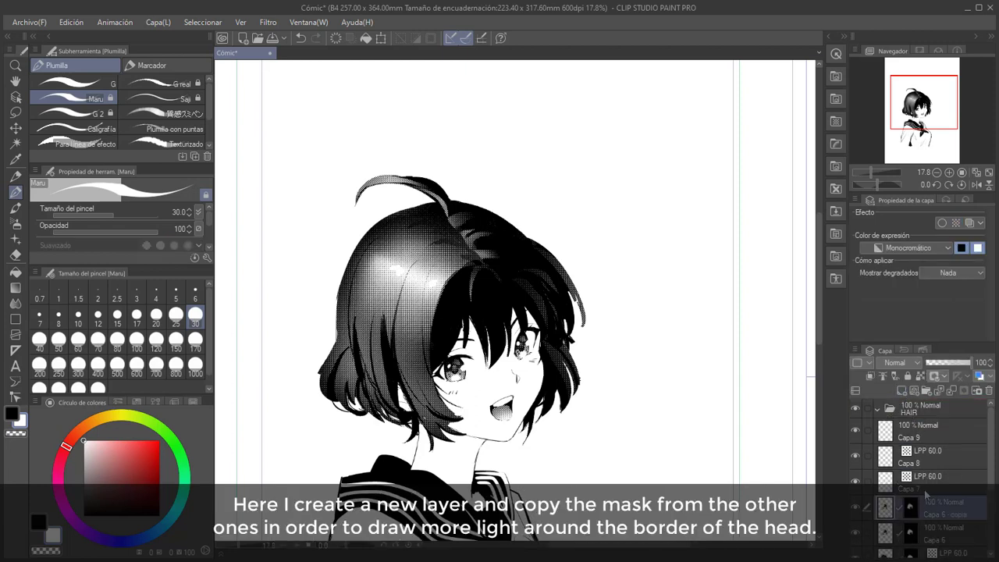
drag(903, 509, 909, 427)
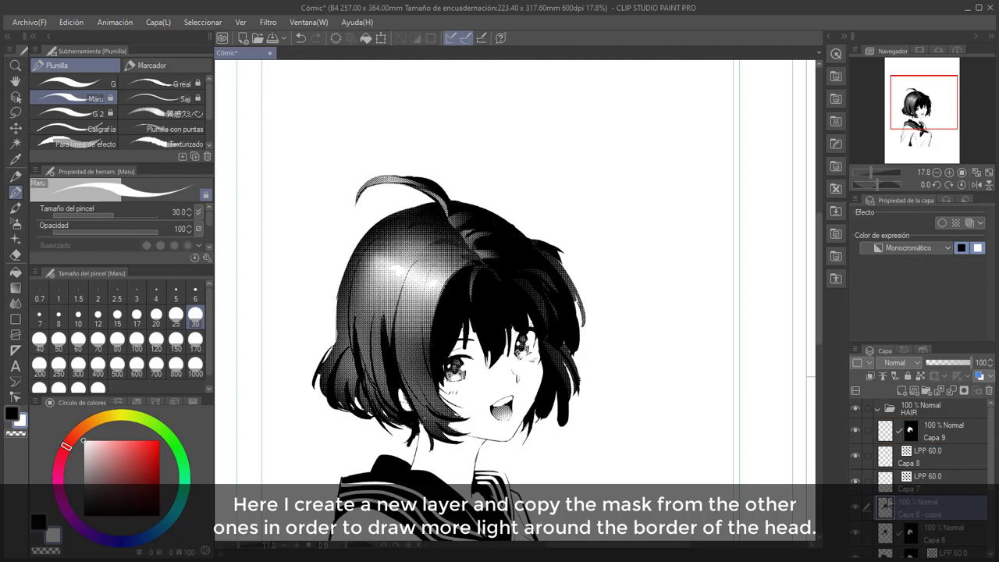
click(985, 394)
Draw white rim light on Capa 9 along the left border of the hair from the crown down with the Maru pen
click(401, 220)
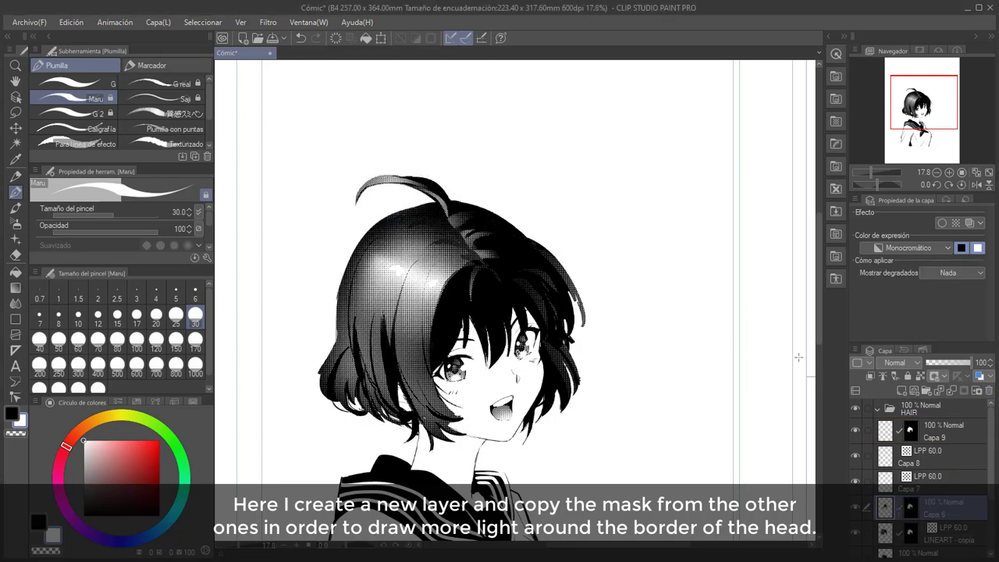
mouse_move(424, 207)
mouse_down()
mouse_move(362, 258)
mouse_move(342, 317)
mouse_up()
drag(348, 267, 330, 357)
key(e)
key(p)
Draw jagged white reflections inside the light band on the left of the crown, trimming their shapes with the eraser
mouse_move(390, 234)
mouse_down()
mouse_move(364, 284)
mouse_move(366, 252)
mouse_move(357, 287)
mouse_up()
key(e)
key(p)
key(e)
key(p)
key(e)
key(p)
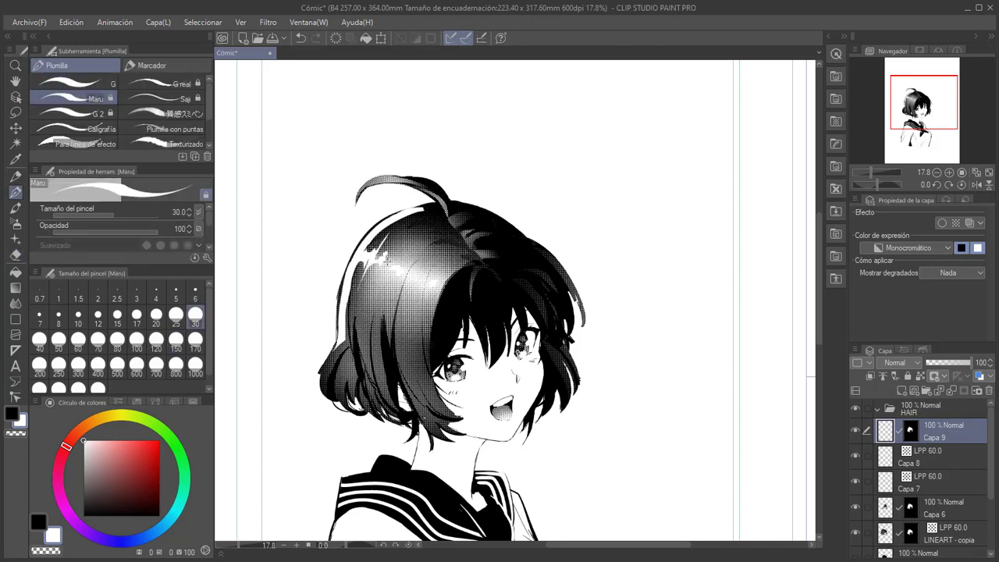
Erase part of the rim light along the top of the head to thin it
key(e)
drag(425, 207, 389, 224)
key(p)
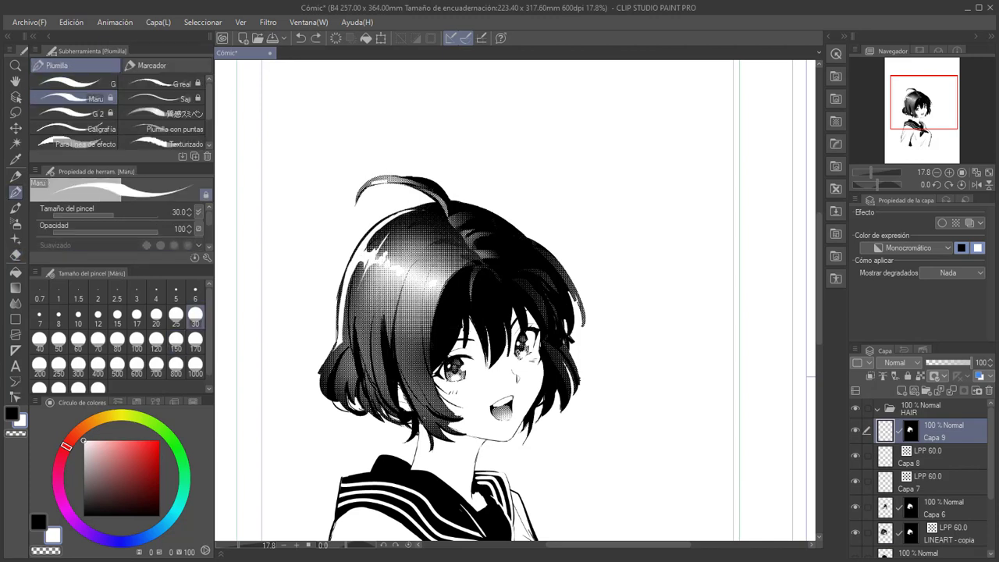
Set Capa 9's expression colour to Gris and apply the tone effect
click(908, 247)
click(895, 279)
click(956, 223)
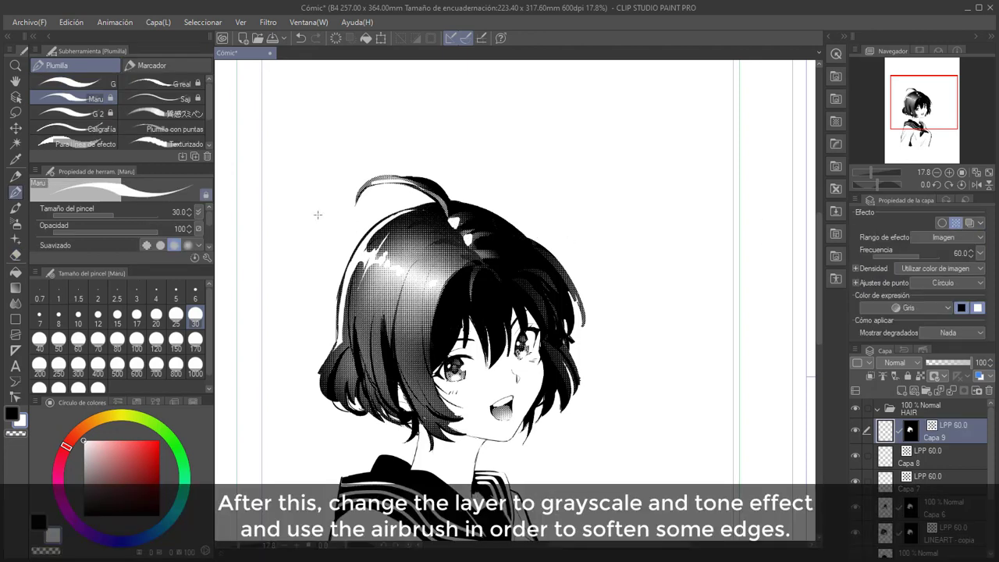
Lasso the small white highlights at the parting, fade their edges with the transparent airbrush at size 170 and deselect
click(15, 224)
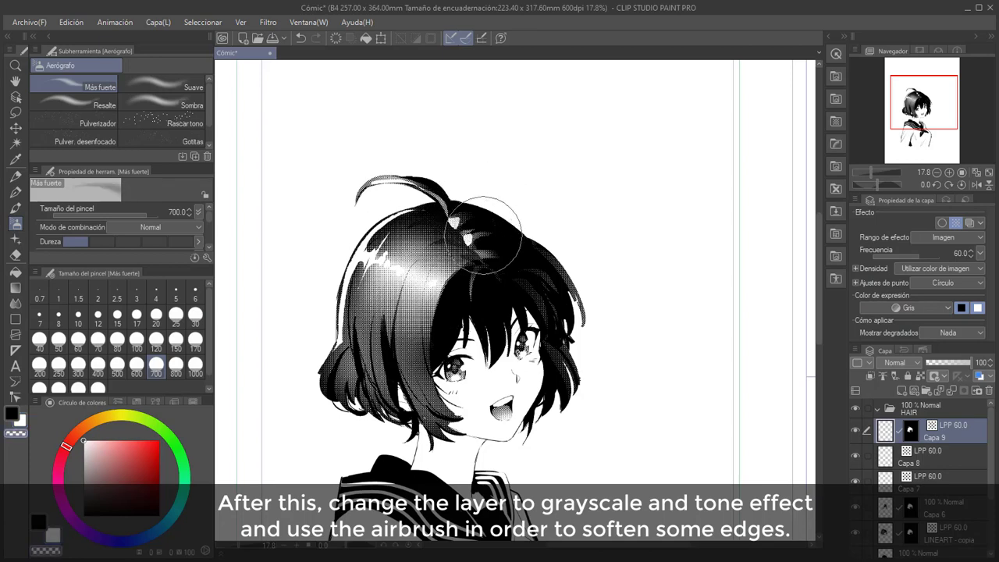
key(e)
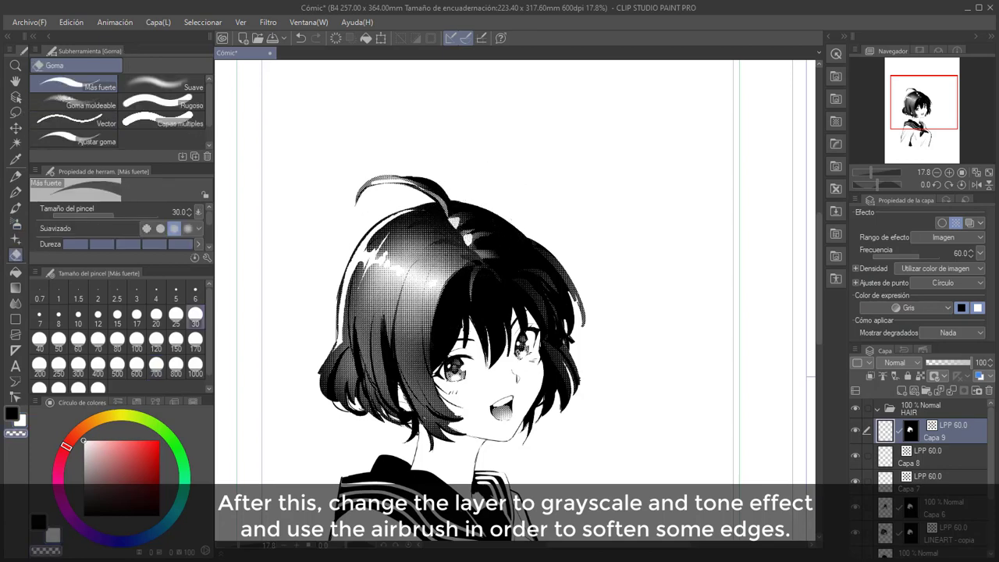
click(15, 111)
mouse_move(437, 216)
mouse_down()
mouse_move(468, 203)
mouse_move(476, 227)
mouse_move(447, 220)
mouse_up()
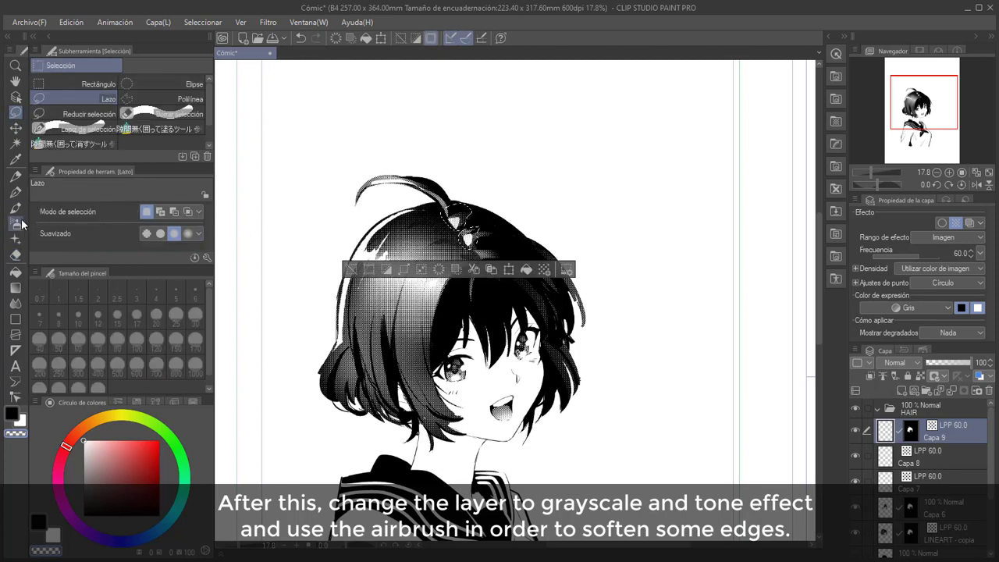
click(15, 222)
click(195, 337)
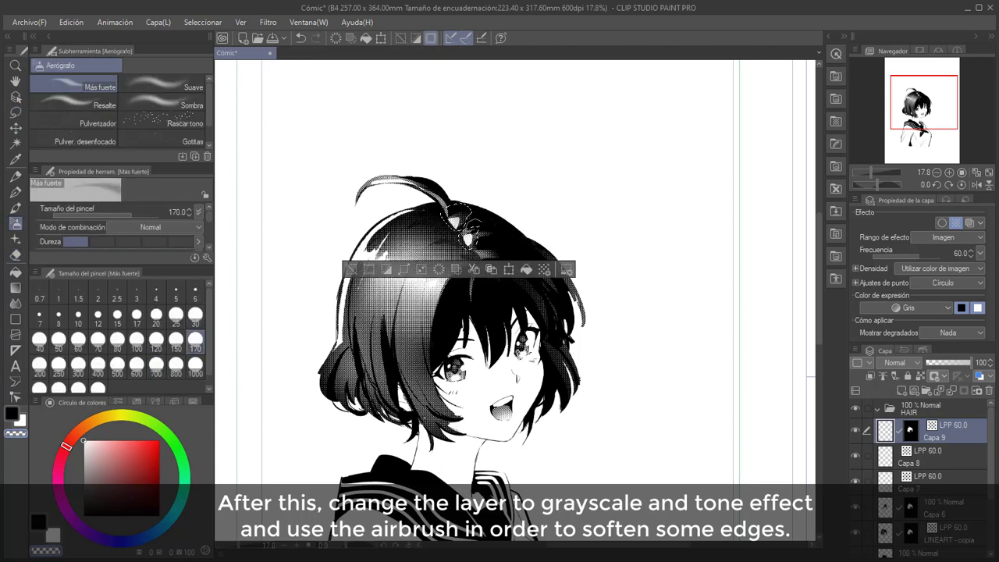
mouse_move(464, 211)
mouse_down()
mouse_move(460, 218)
mouse_move(476, 219)
mouse_move(477, 239)
mouse_move(516, 248)
mouse_up()
key(ctrl+d)
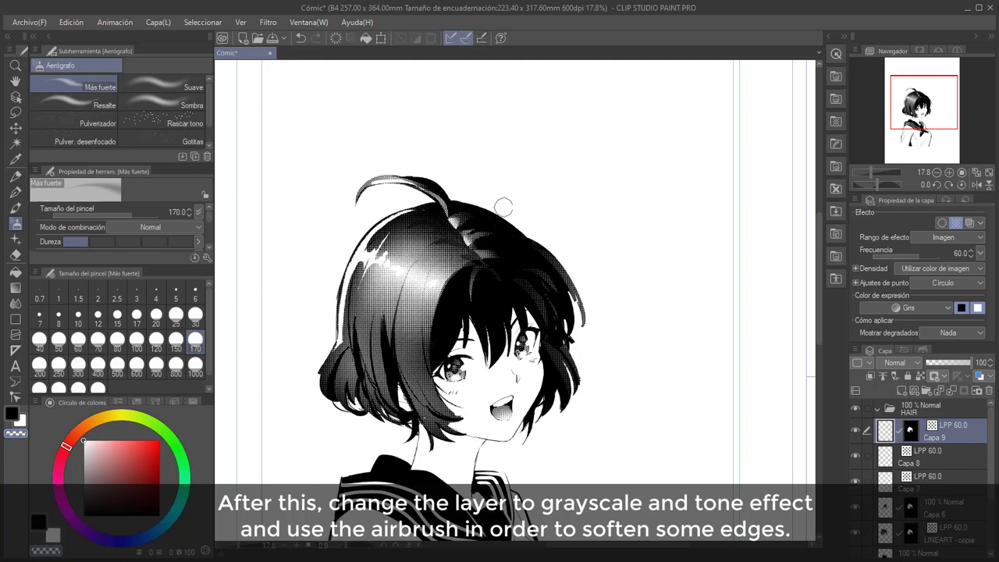
key(ctrl+z)
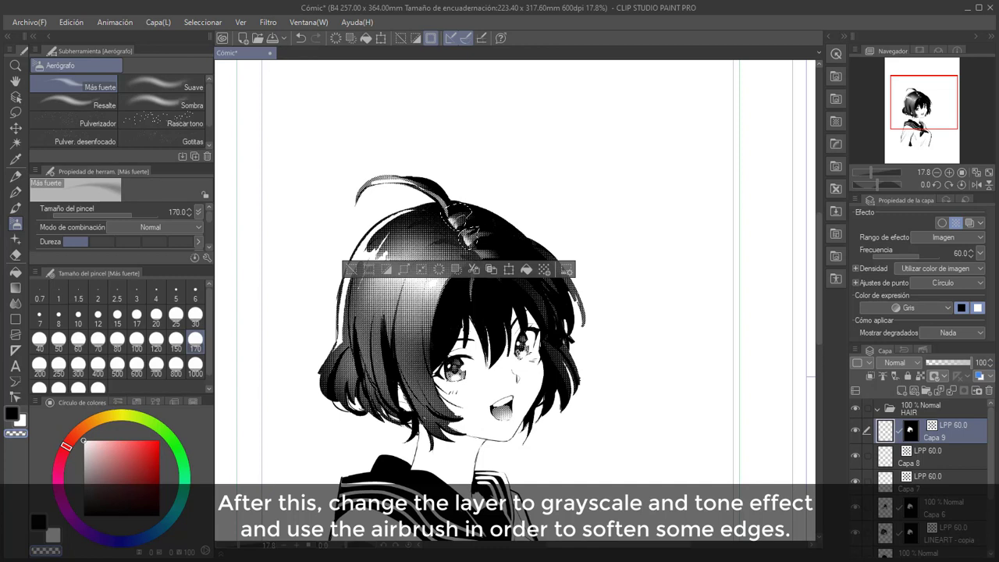
key(ctrl+d)
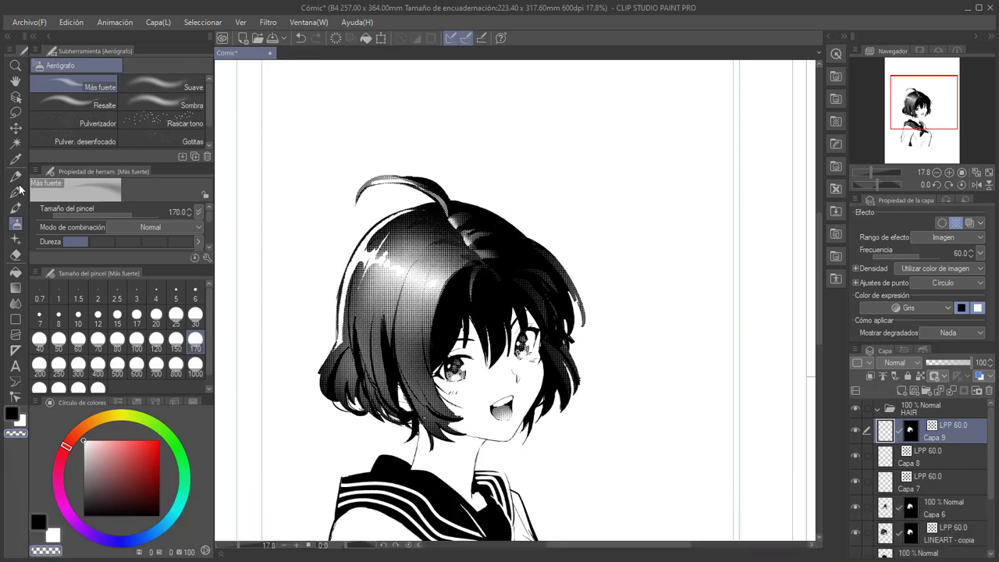
Switch to white, lasso a narrow strand along the outer edge of the bangs, airbrush light into it and deselect
click(16, 192)
click(54, 530)
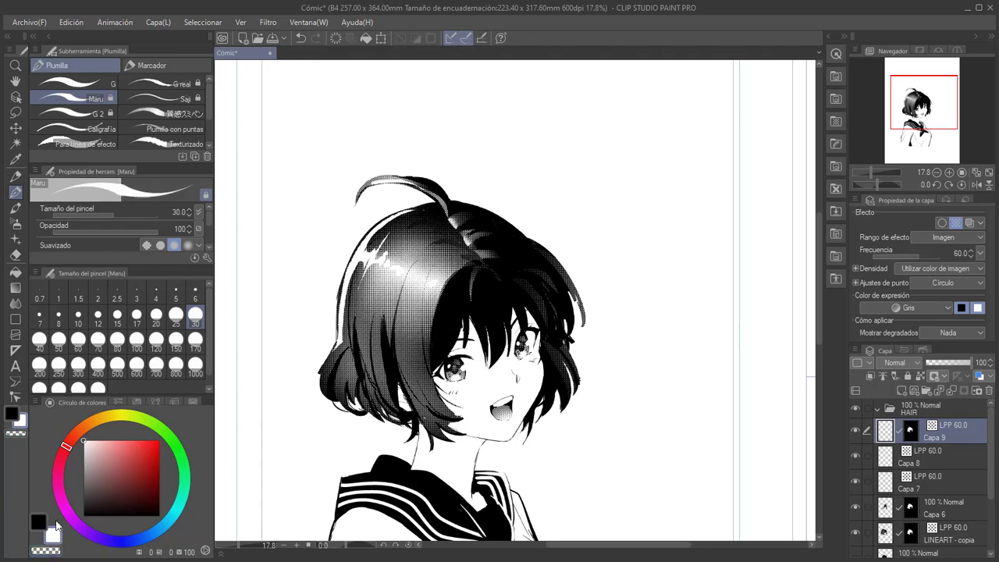
click(16, 112)
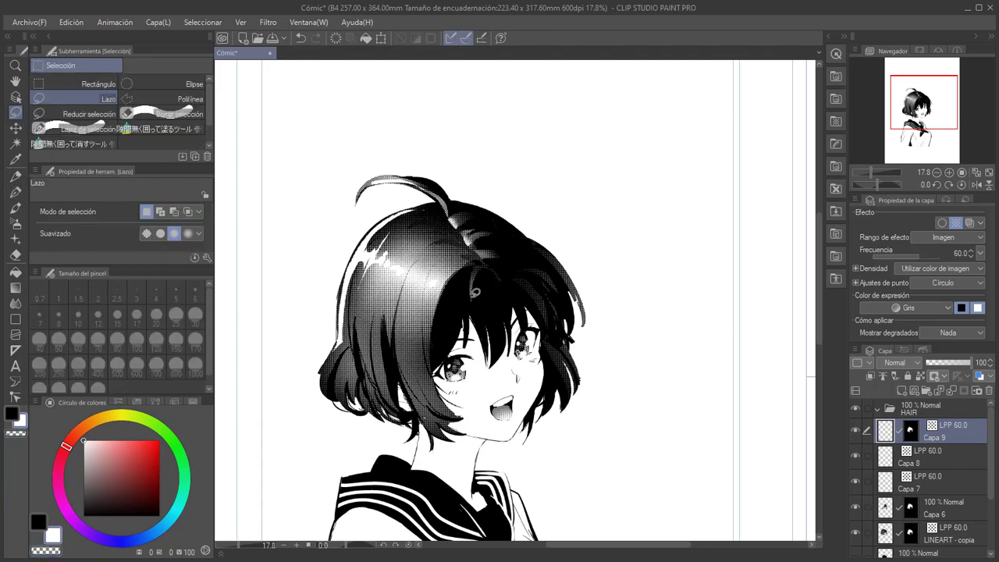
mouse_move(446, 320)
mouse_down()
mouse_move(433, 373)
mouse_move(468, 259)
mouse_up()
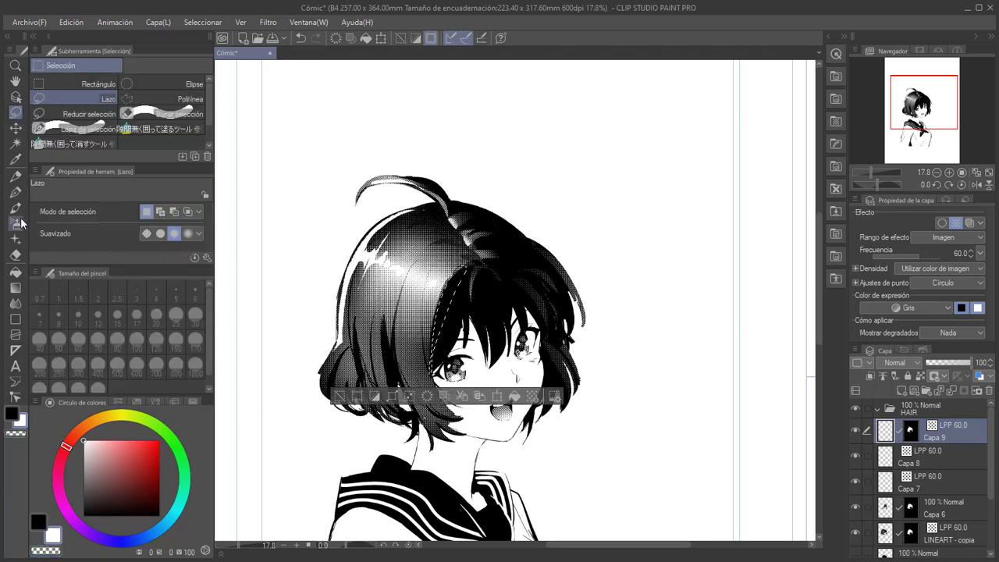
click(15, 223)
mouse_move(436, 363)
mouse_down()
mouse_move(459, 277)
mouse_move(430, 375)
mouse_move(458, 275)
mouse_up()
key(ctrl+d)
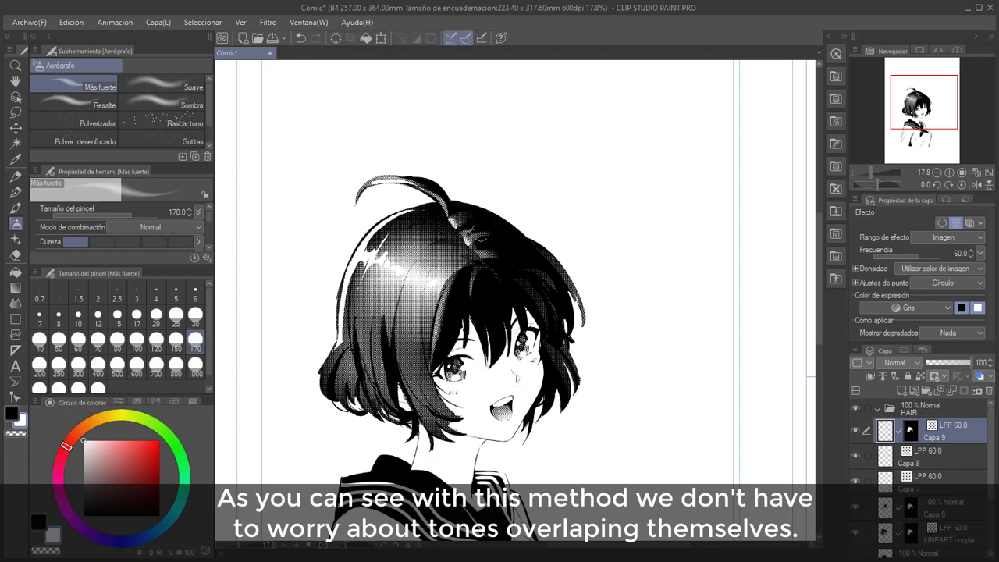
key(p)
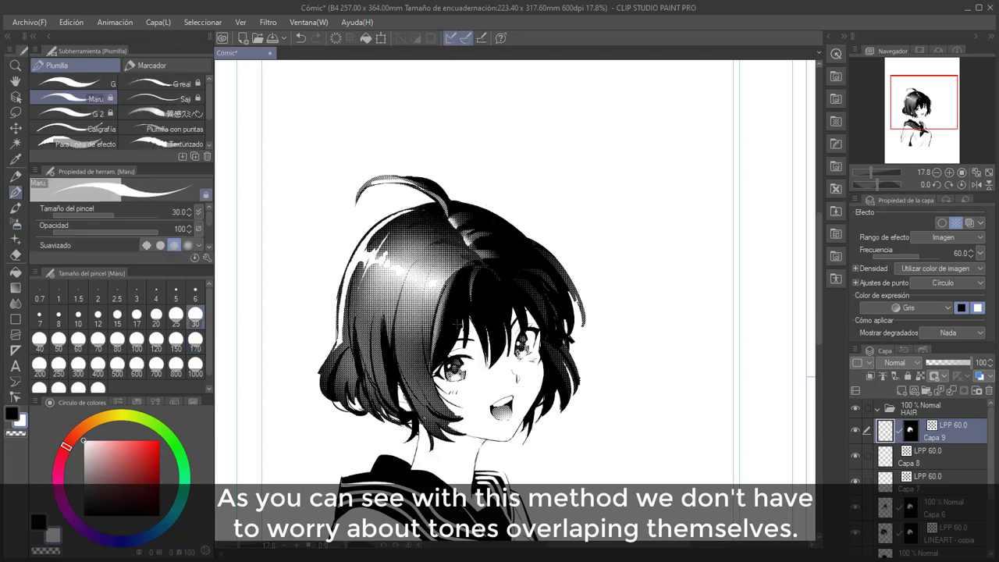
Switch the drawing colour to black and touch up the hair at the bangs with the Maru pen
click(38, 522)
mouse_move(449, 287)
mouse_down()
mouse_move(442, 337)
mouse_move(454, 288)
mouse_up()
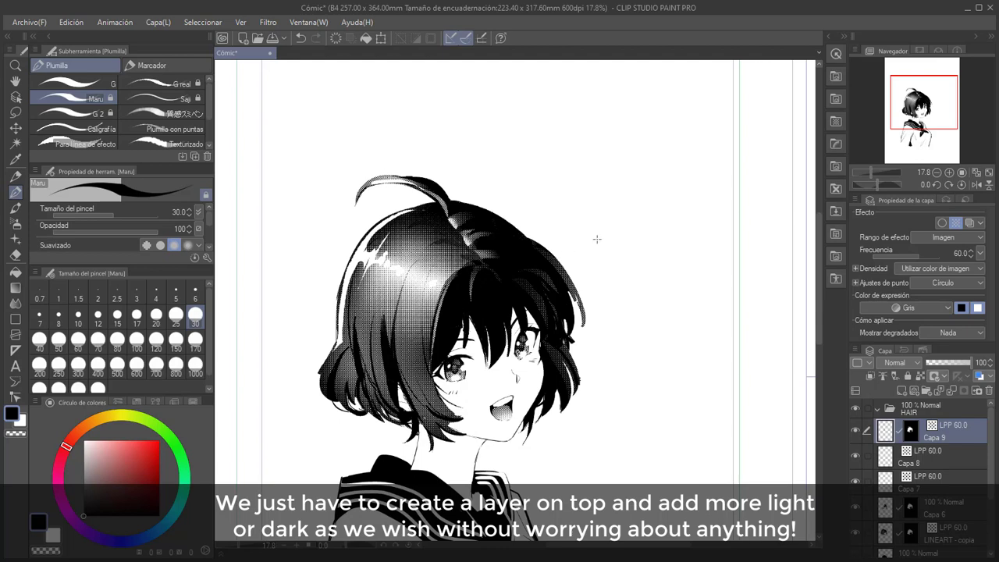
scroll(462, 222, down, 2)
scroll(461, 288, up, 2)
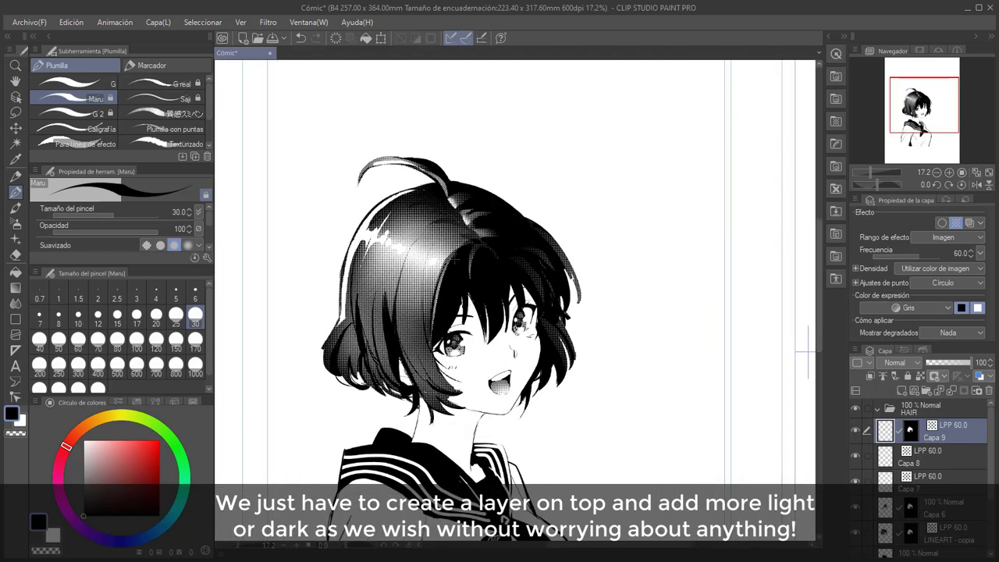
scroll(458, 288, up, 1)
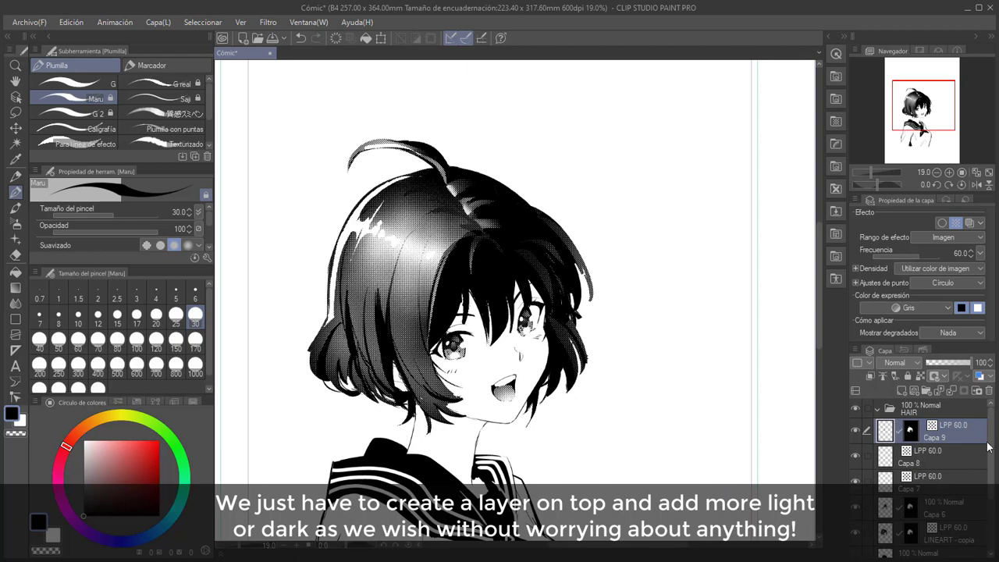
Add a new layer directly above LINEART, below LINEART - copia, and reselect Capa 9
scroll(979, 461, down, 1)
click(942, 532)
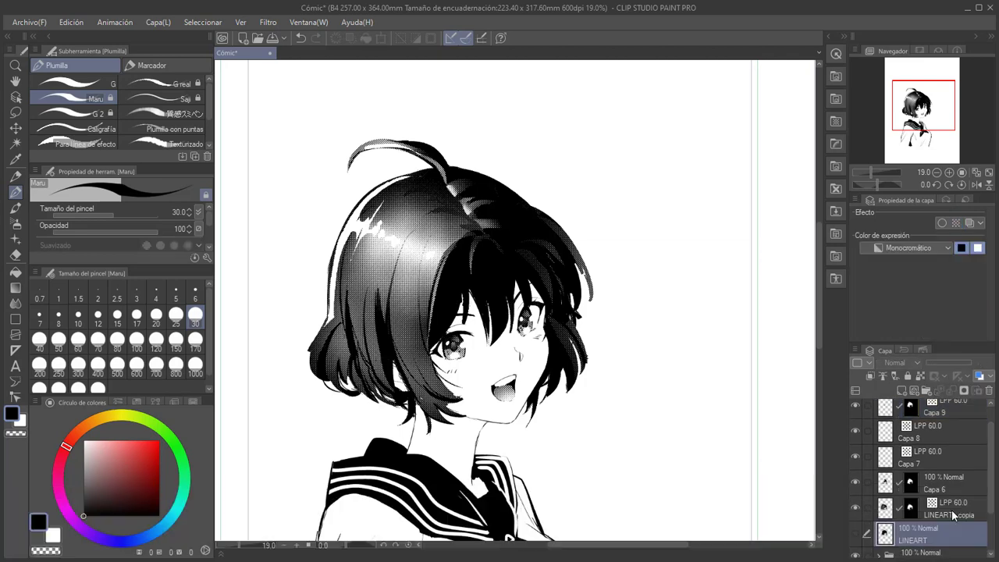
click(951, 510)
click(947, 532)
key(ctrl+shift+n)
scroll(930, 430, up, 1)
click(930, 430)
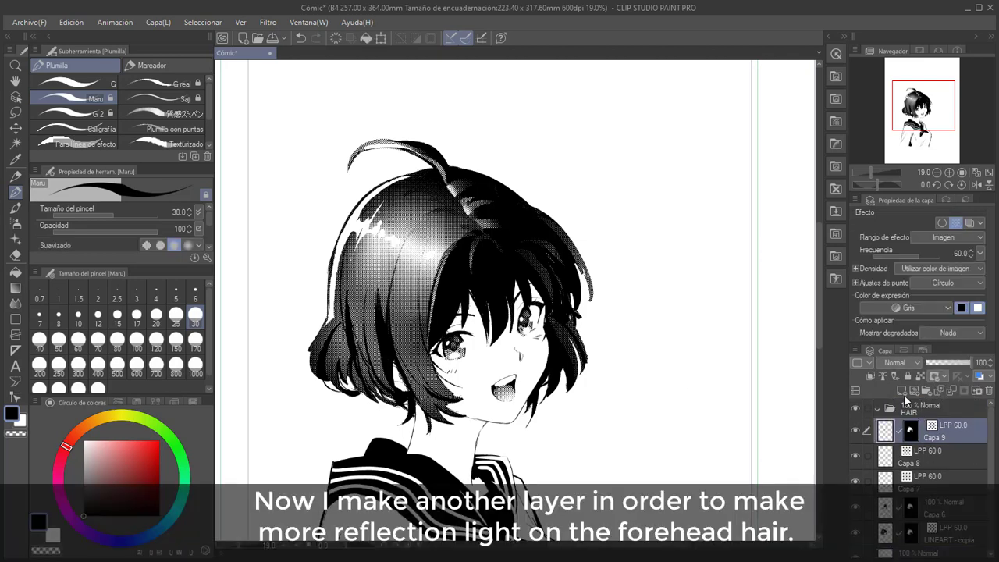
Create a layer above Capa 9 with Gris expression colour and the tone effect, and lasso a curved band across the bangs
click(901, 391)
click(956, 222)
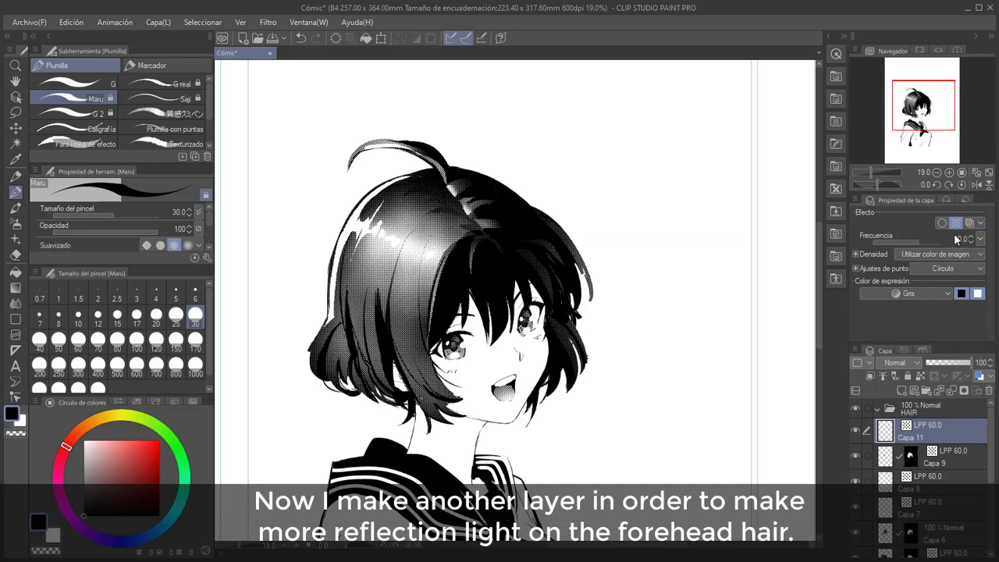
click(15, 111)
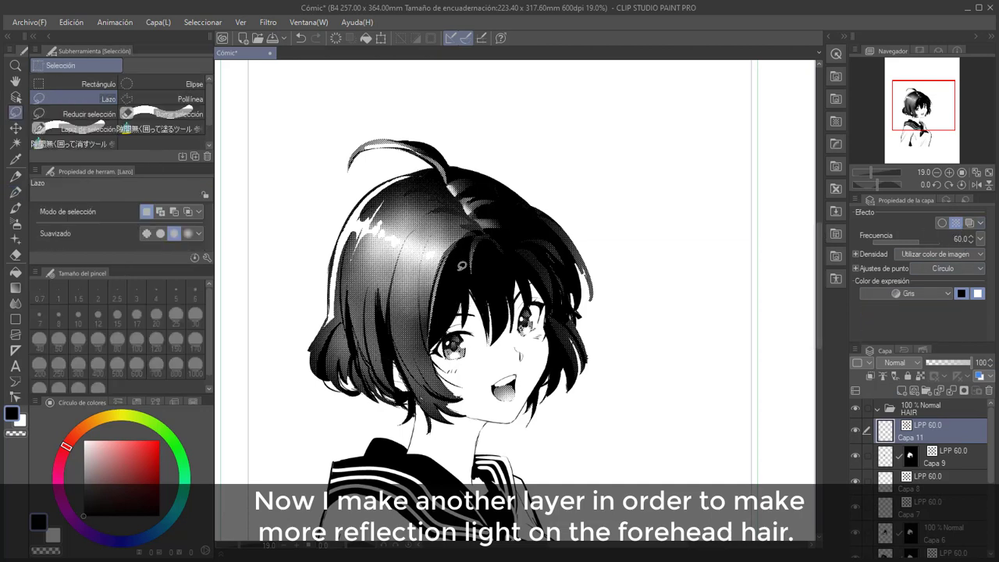
mouse_move(453, 255)
mouse_down()
mouse_move(515, 248)
mouse_move(529, 274)
mouse_move(448, 292)
mouse_up()
drag(451, 255, 453, 255)
Airbrush white light into the selected band across the bangs at size 800 and deselect
key(b)
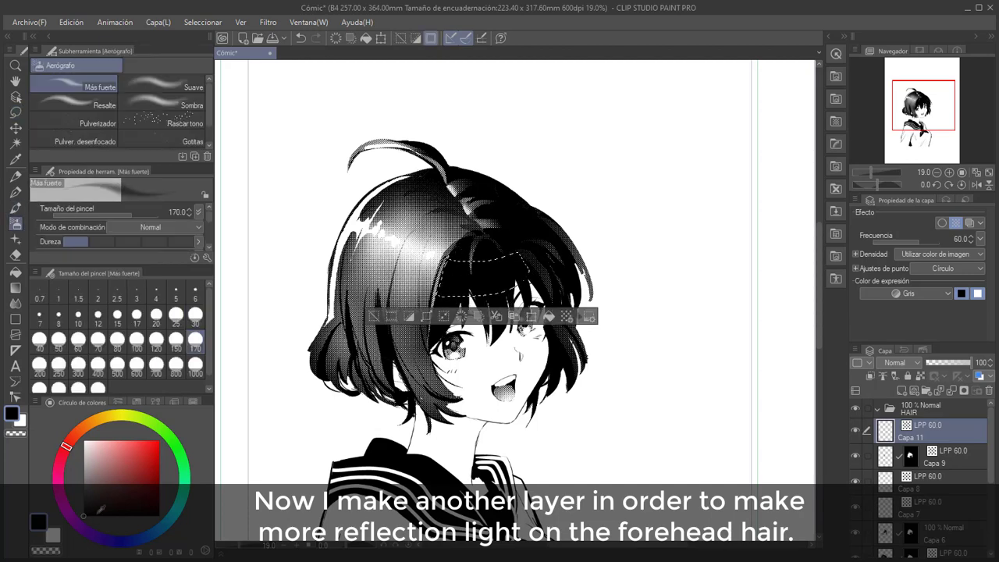
click(175, 365)
mouse_move(515, 258)
mouse_down()
mouse_move(469, 265)
mouse_move(533, 265)
mouse_up()
key(ctrl+z)
key(ctrl+z)
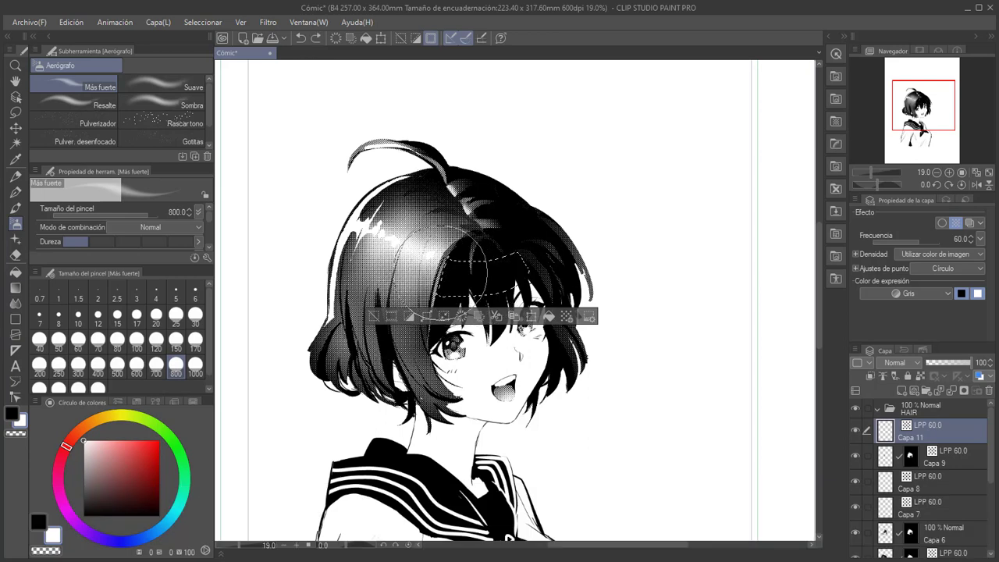
mouse_move(445, 272)
mouse_down()
mouse_move(481, 280)
mouse_move(549, 250)
mouse_up()
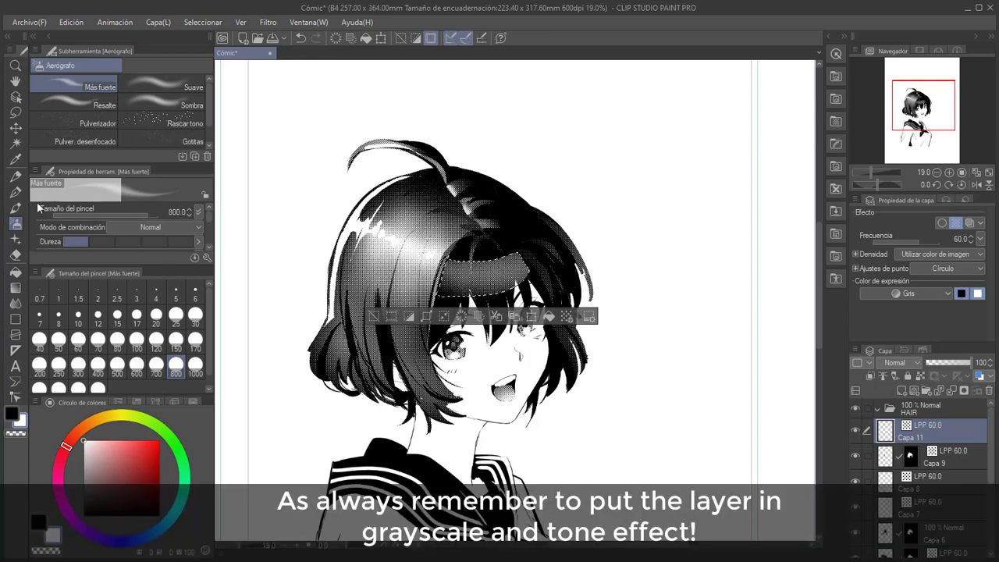
key(ctrl+d)
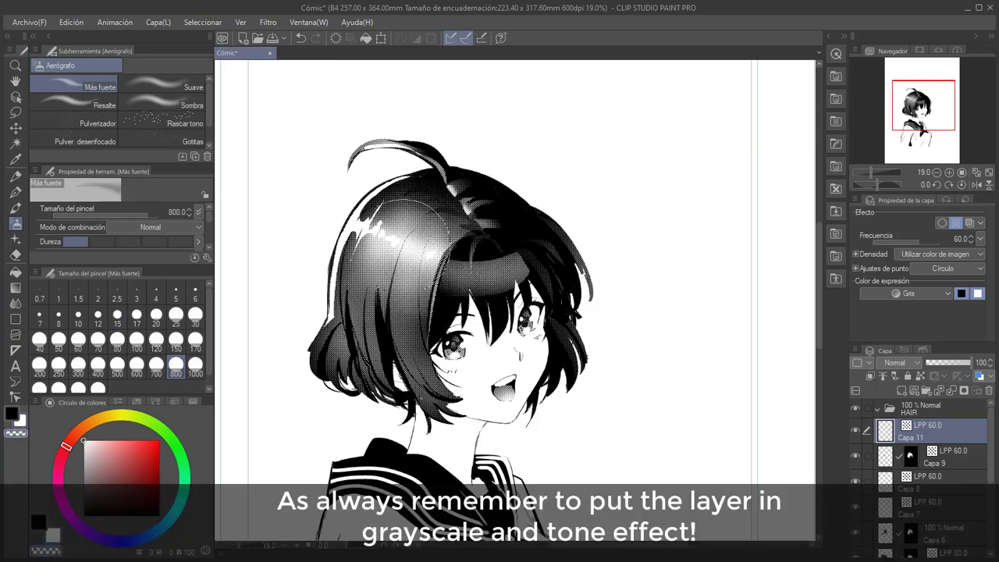
Refine the edges of the bangs' light band with a lasso selection and the transparent airbrush at size 170
click(193, 343)
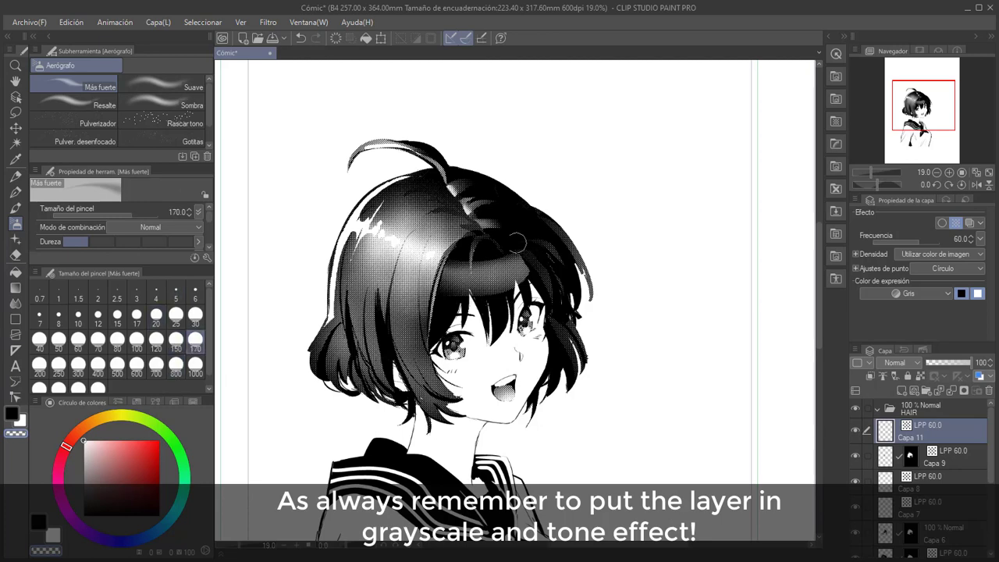
click(15, 113)
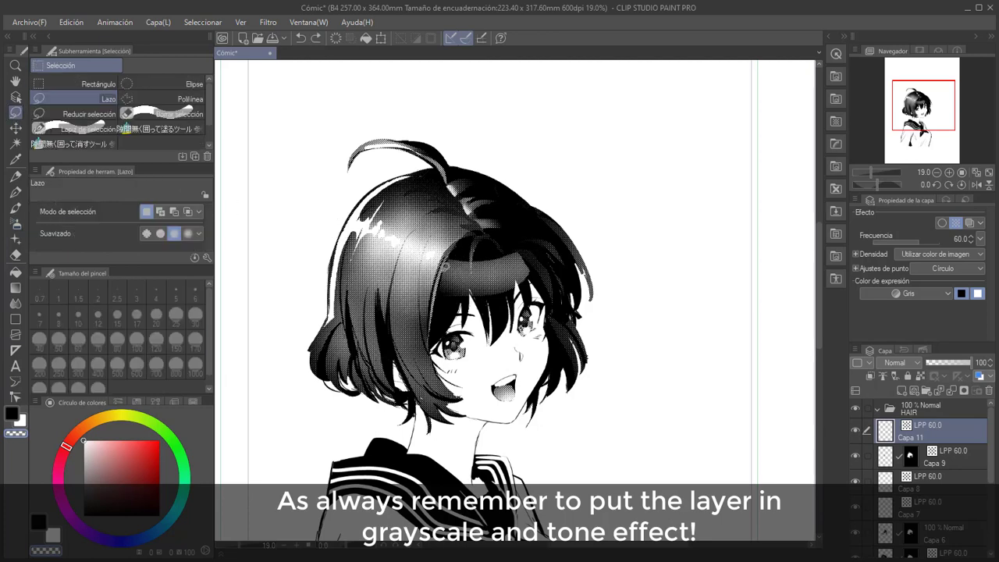
drag(445, 266, 442, 273)
drag(518, 284, 516, 275)
key(ctrl+d)
key(e)
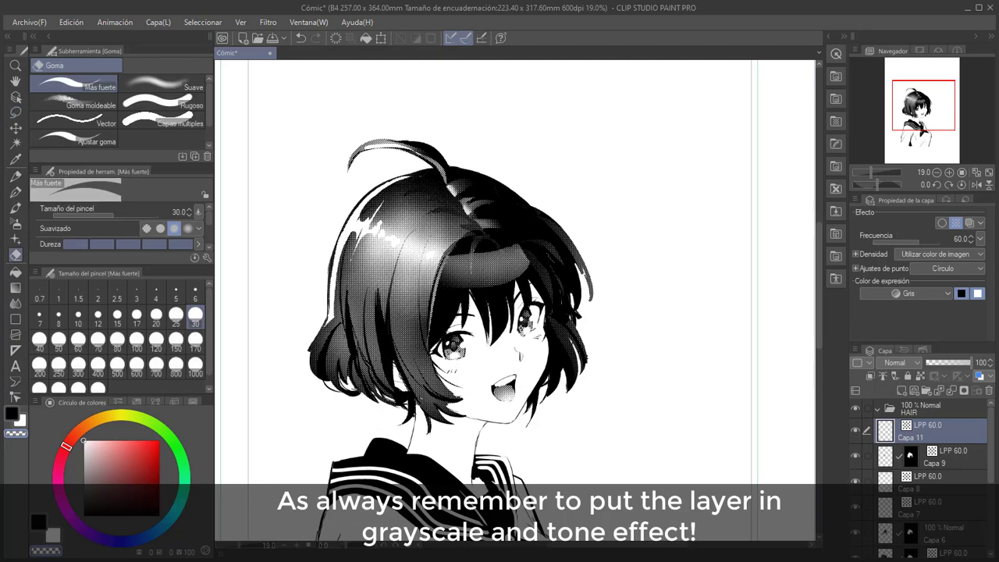
click(16, 222)
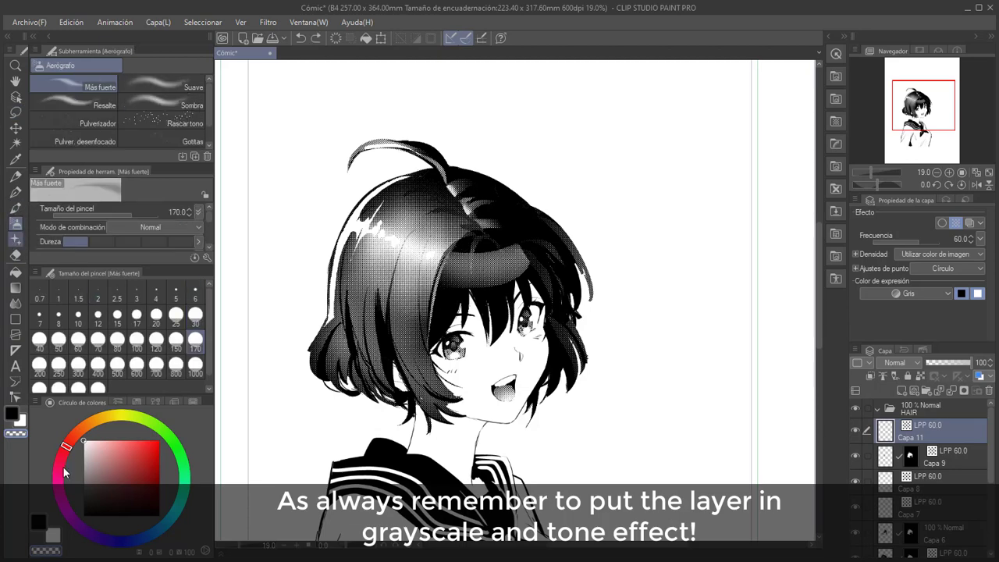
Erase thin dark strands through the bangs' light band with the size 30 eraser and soften it with the transparent airbrush at size 800
key(e)
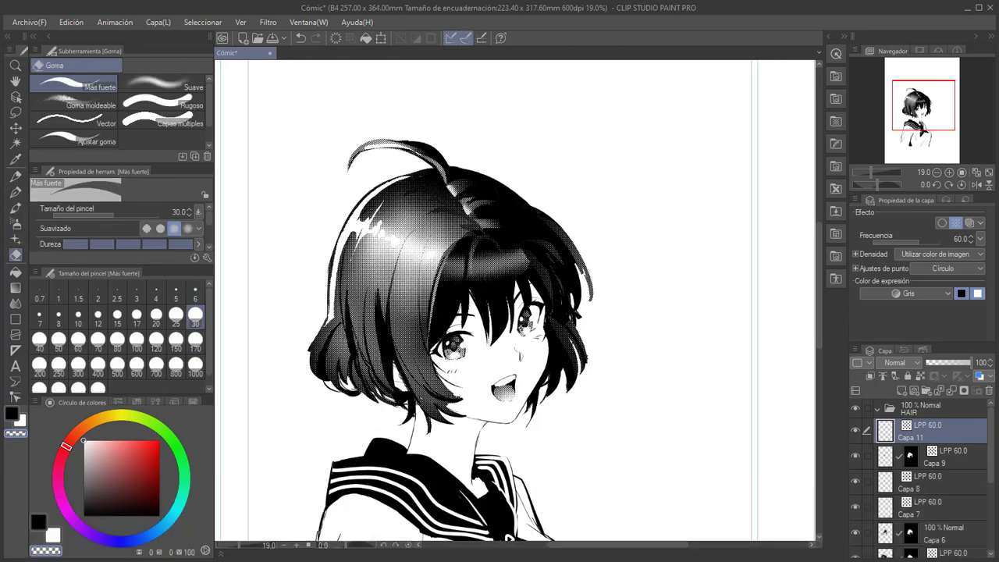
click(15, 224)
click(176, 365)
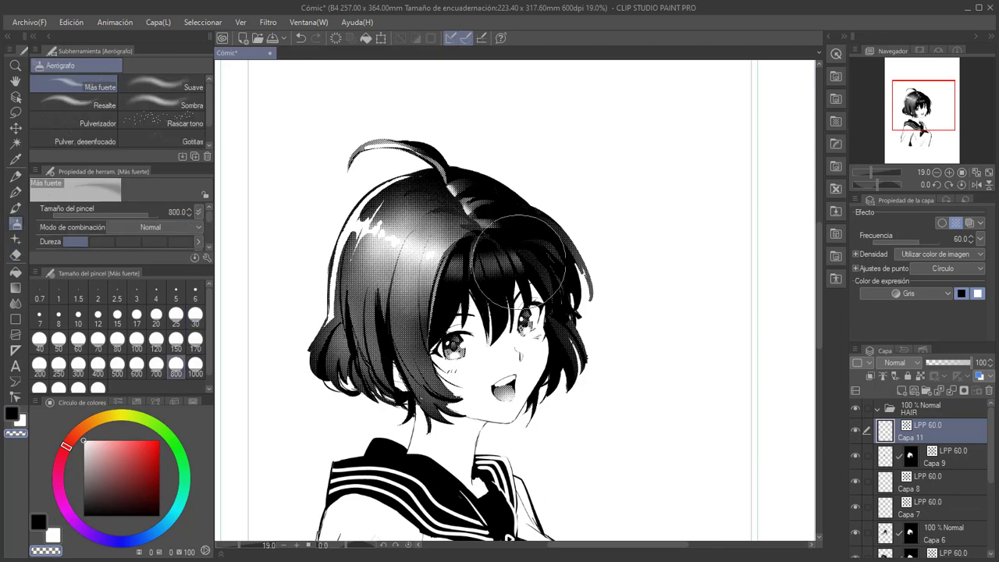
Check the hair in a horizontally flipped view and restore the normal orientation
scroll(353, 270, down, 2)
click(16, 192)
click(979, 186)
scroll(699, 301, up, 1)
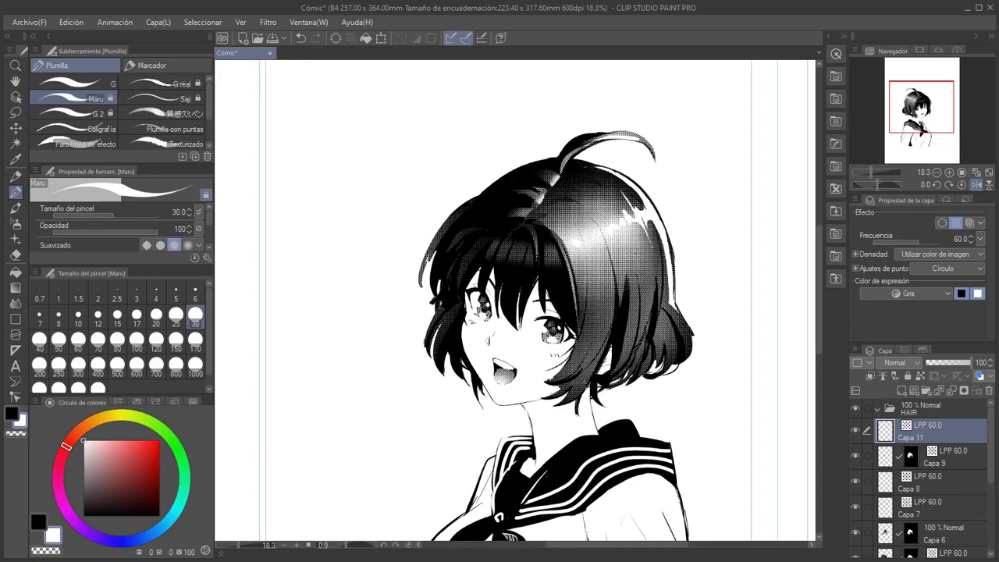
click(976, 184)
scroll(499, 262, down, 4)
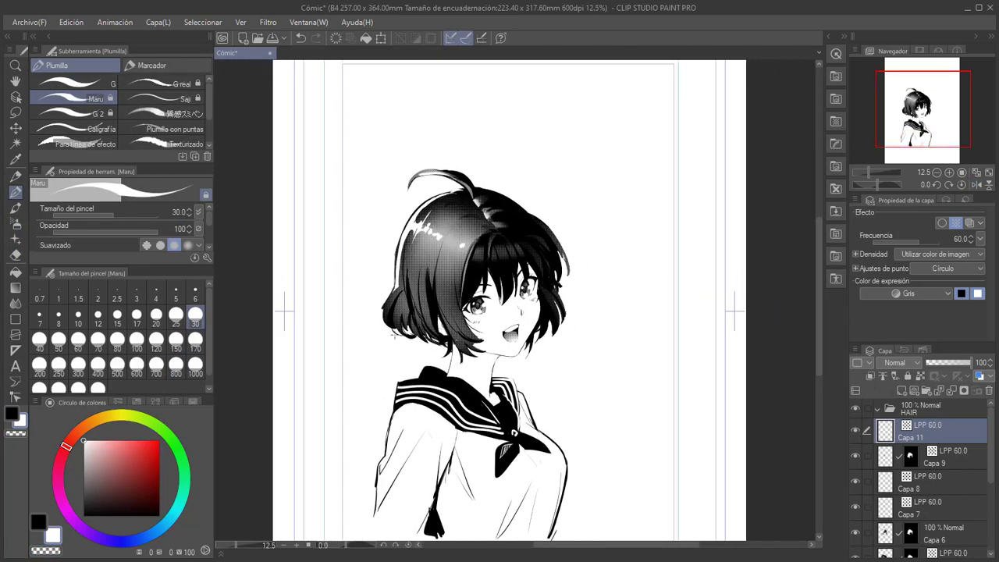
Lasso the lower bangs against the face and add a new layer with Gris expression colour and the tone effect
click(16, 114)
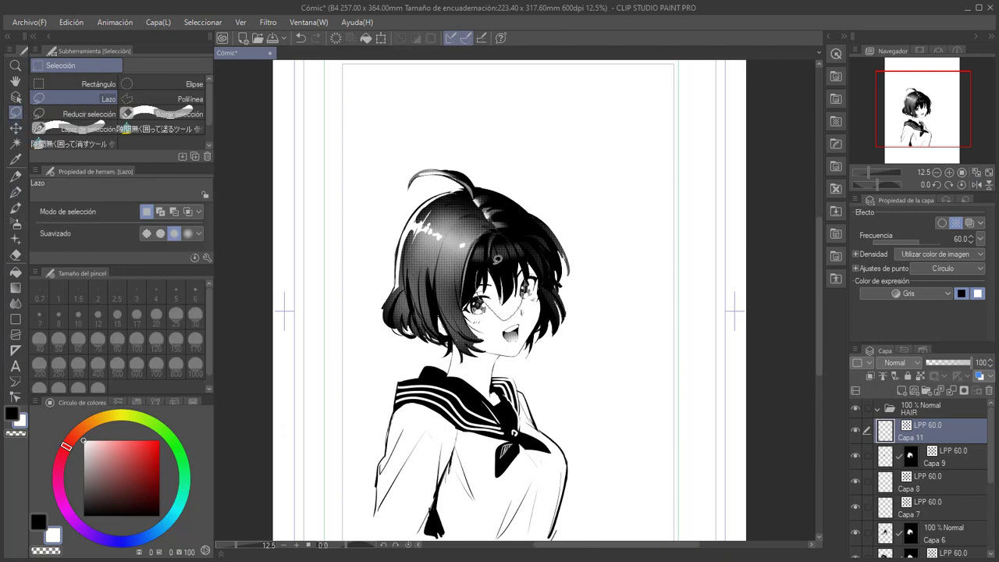
drag(497, 258, 514, 304)
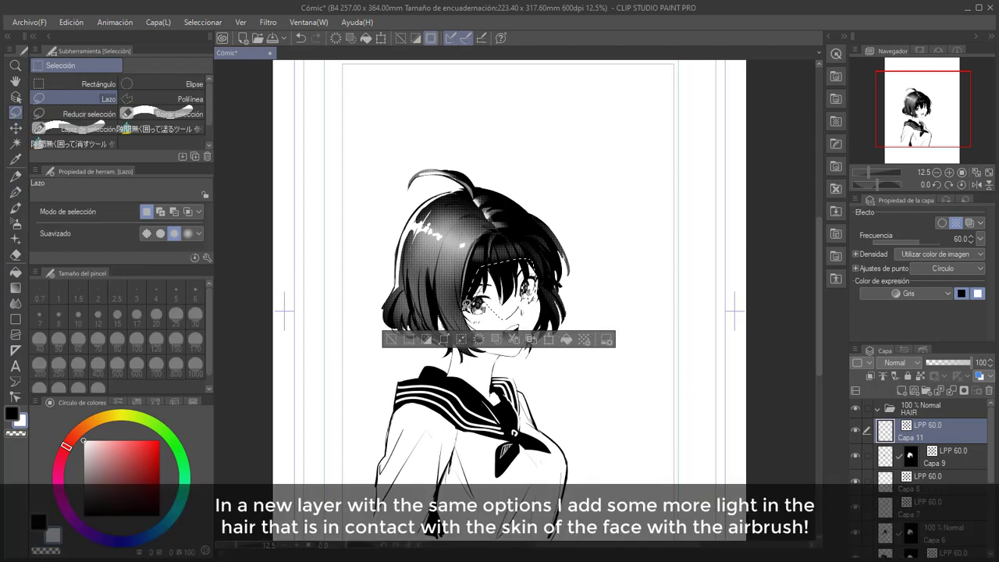
drag(547, 259, 540, 290)
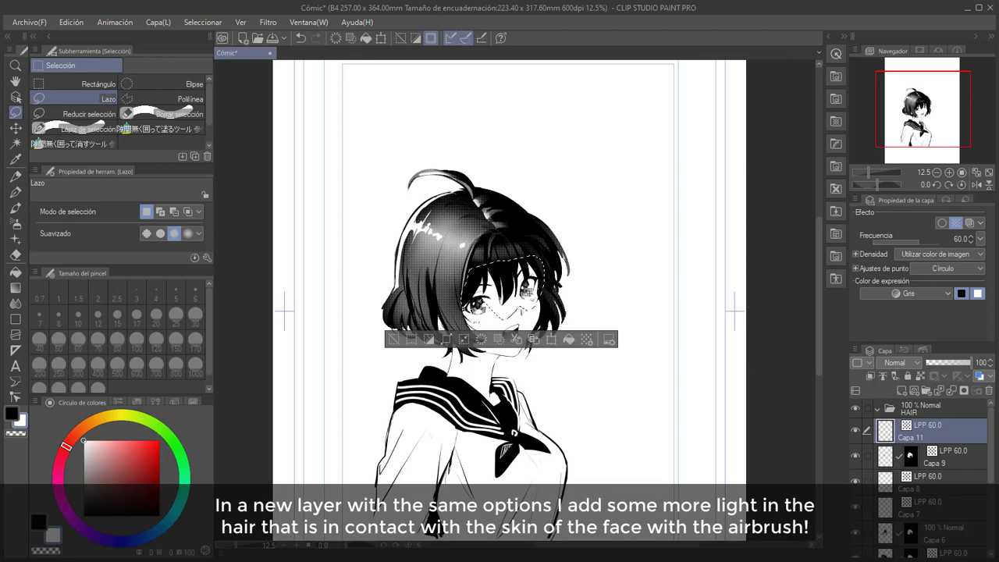
click(901, 390)
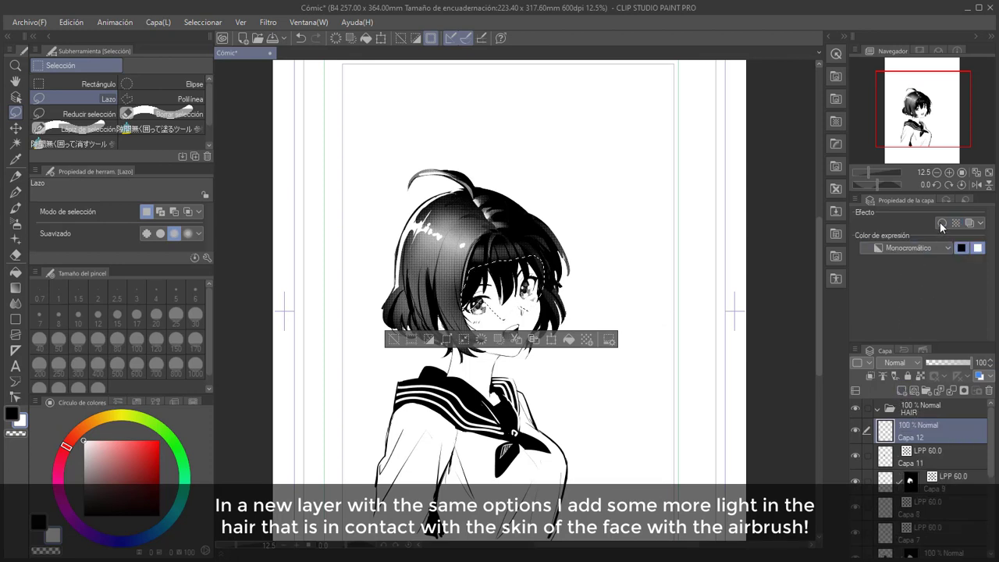
click(942, 223)
click(956, 223)
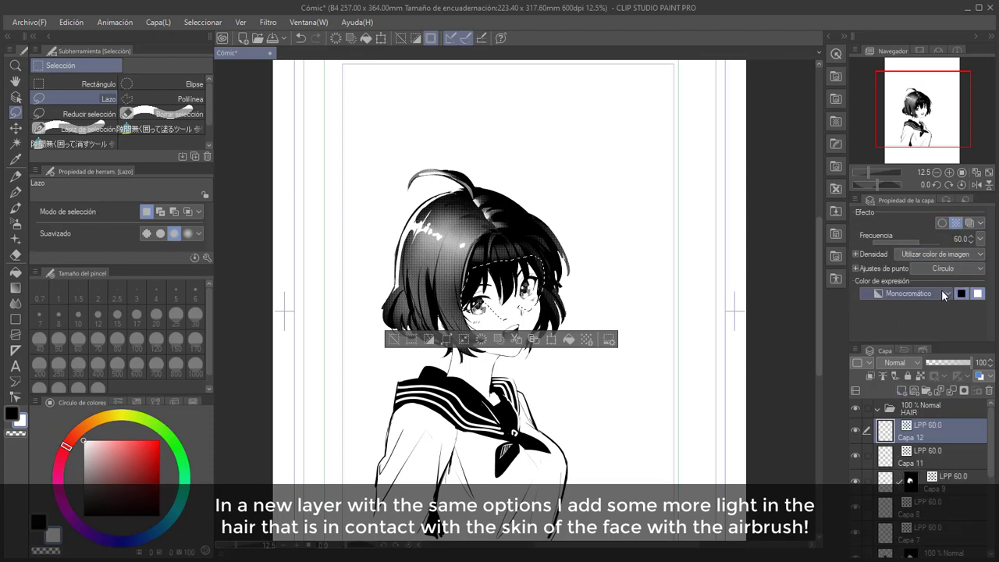
Airbrush white light onto the selected bangs where they meet the face, using size 1000 and larger, and deselect
click(15, 223)
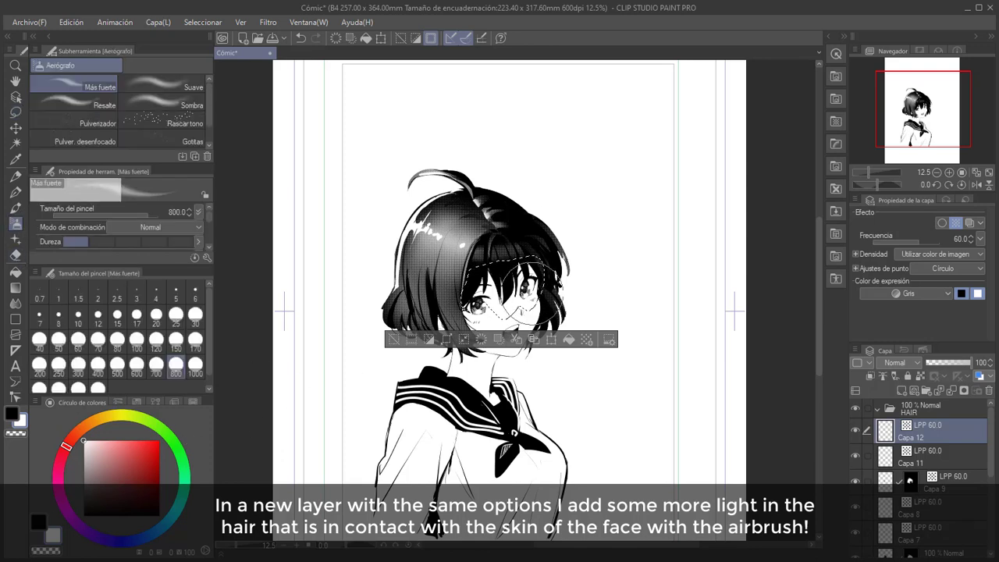
click(195, 364)
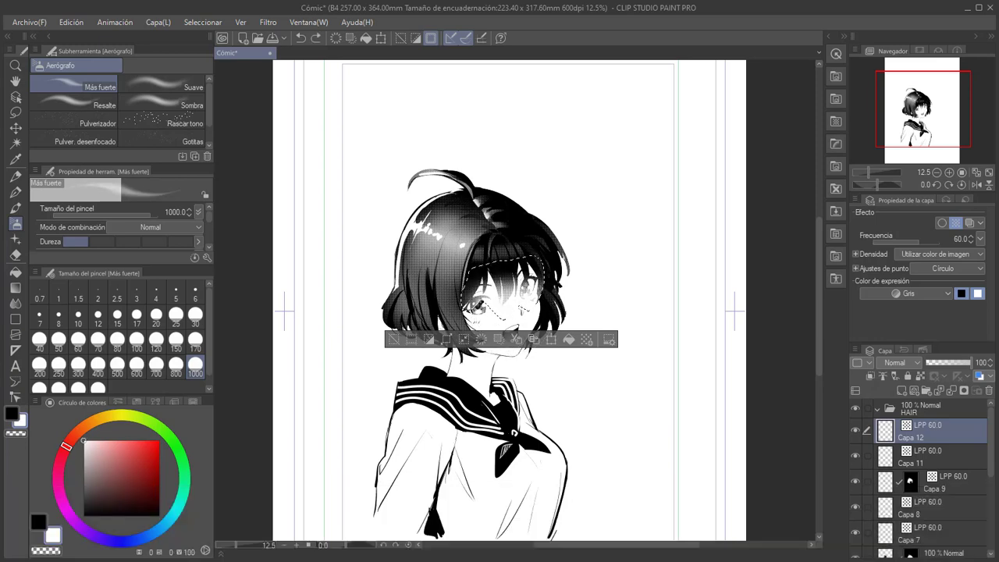
key(bracketright)
key(bracketright)
key(bracketright)
key(bracketright)
drag(515, 303, 459, 317)
key(ctrl+d)
key(e)
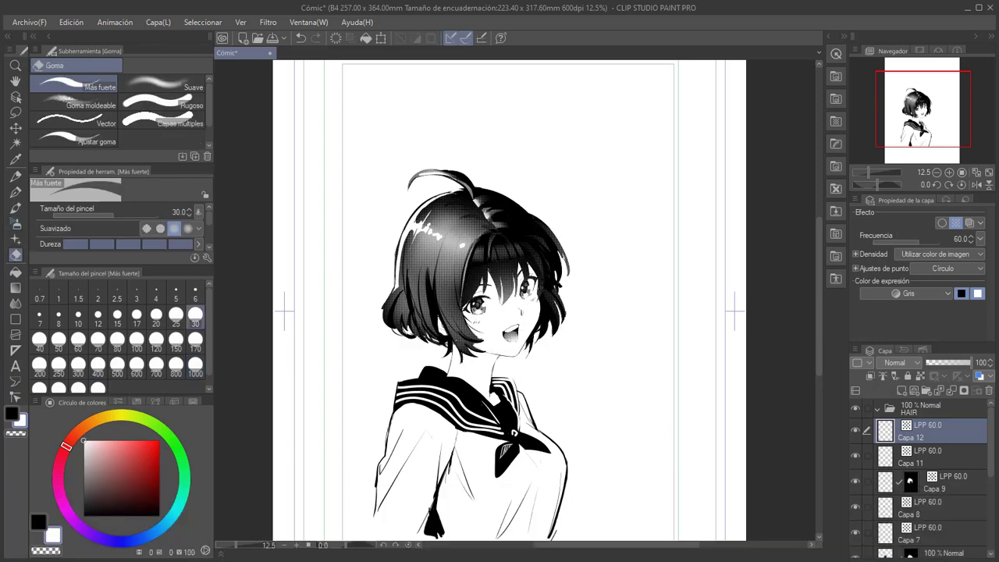
Examine the screentone dots in the bangs up close at 200% and compare them with the whole head
scroll(532, 309, up, 1)
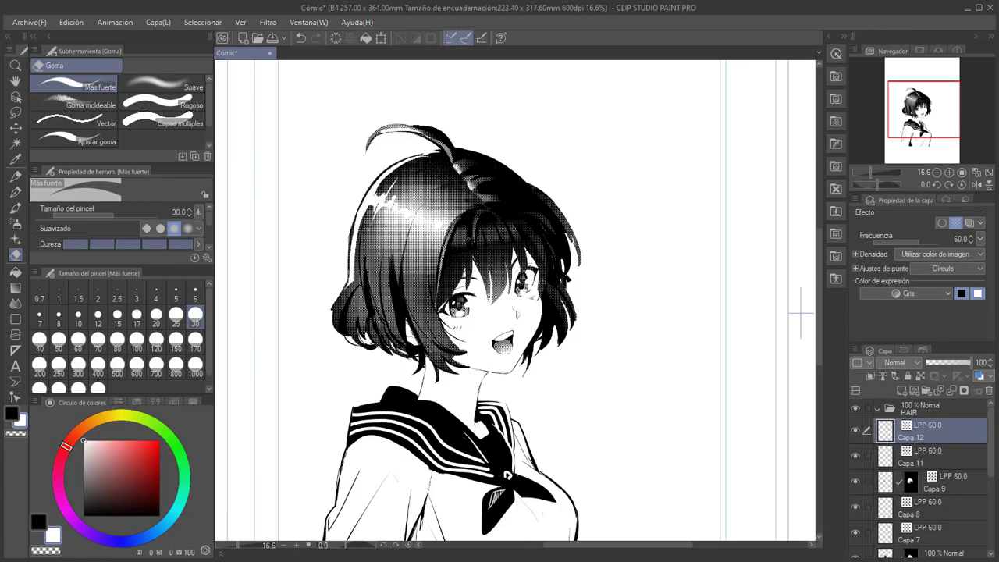
scroll(438, 269, up, 5)
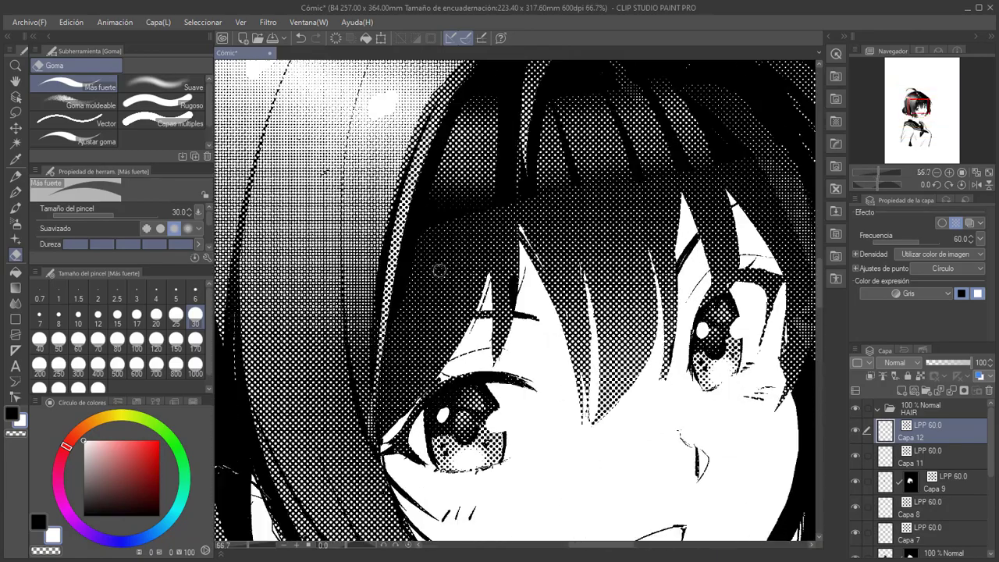
scroll(438, 269, up, 4)
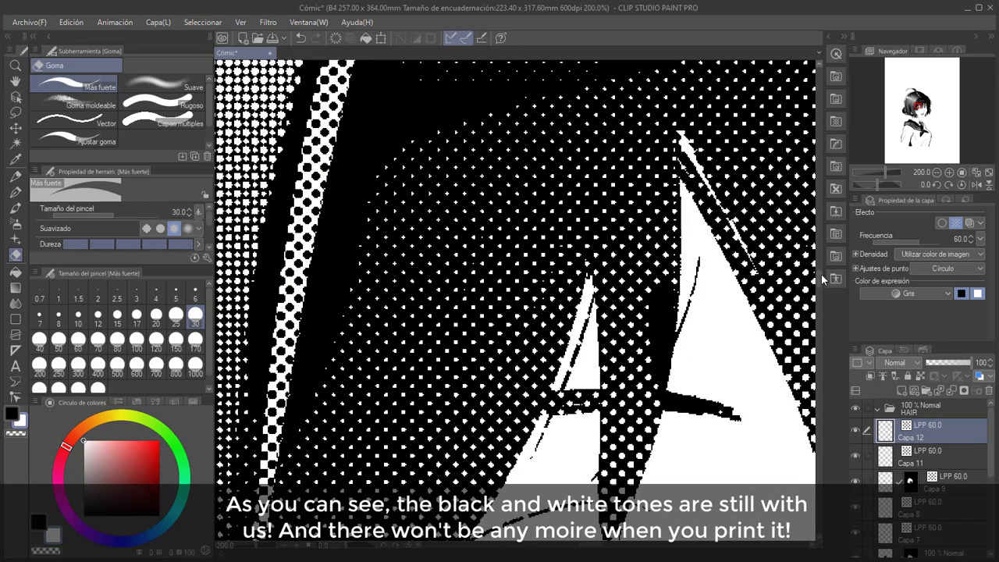
mouse_move(820, 275)
mouse_down()
mouse_move(825, 221)
mouse_move(825, 263)
mouse_up()
scroll(539, 214, down, 6)
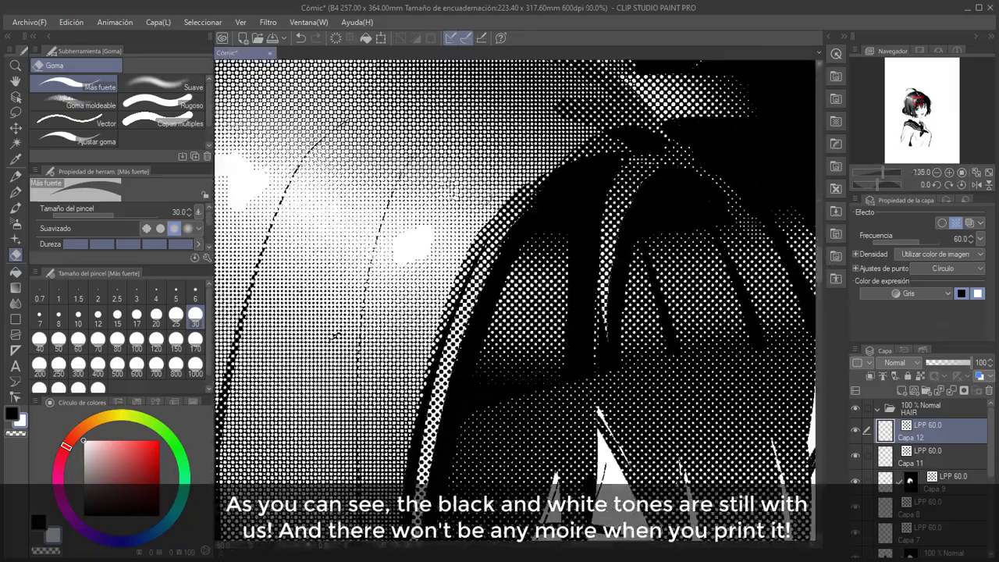
scroll(786, 289, down, 5)
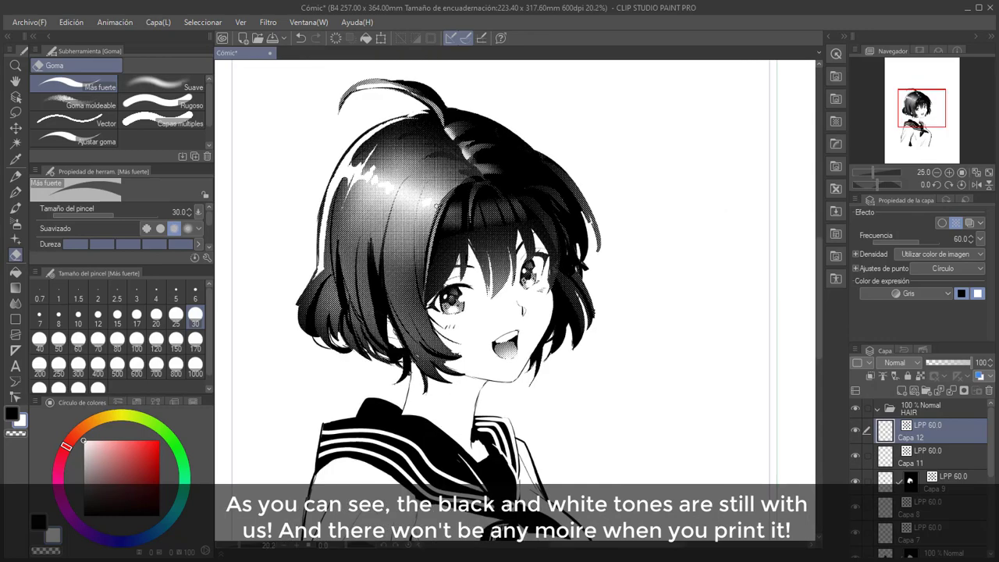
scroll(786, 288, down, 2)
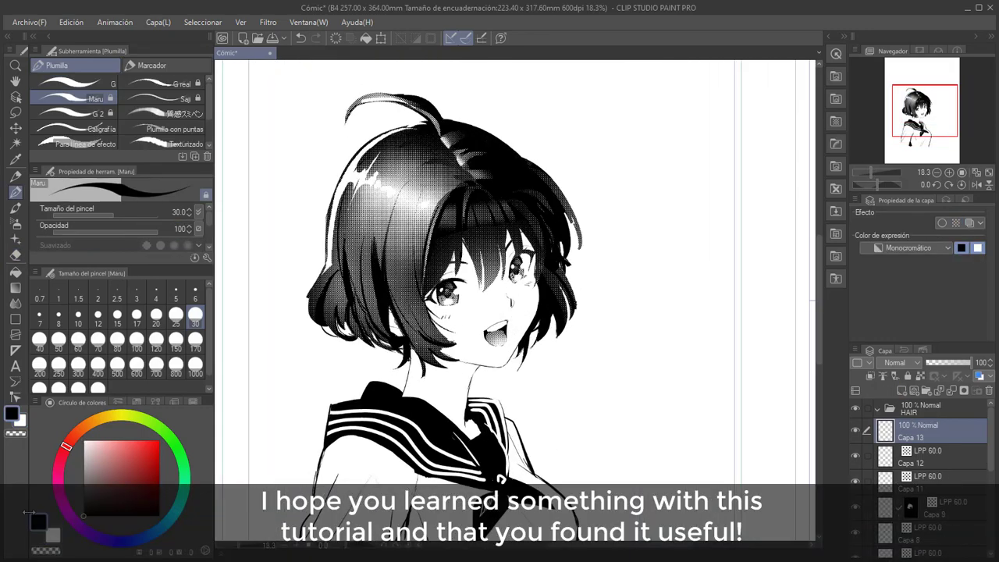
On Capa 12, lasso a strand of the side hair beside the cheek, airbrush light into it and deselect
key(m)
click(929, 457)
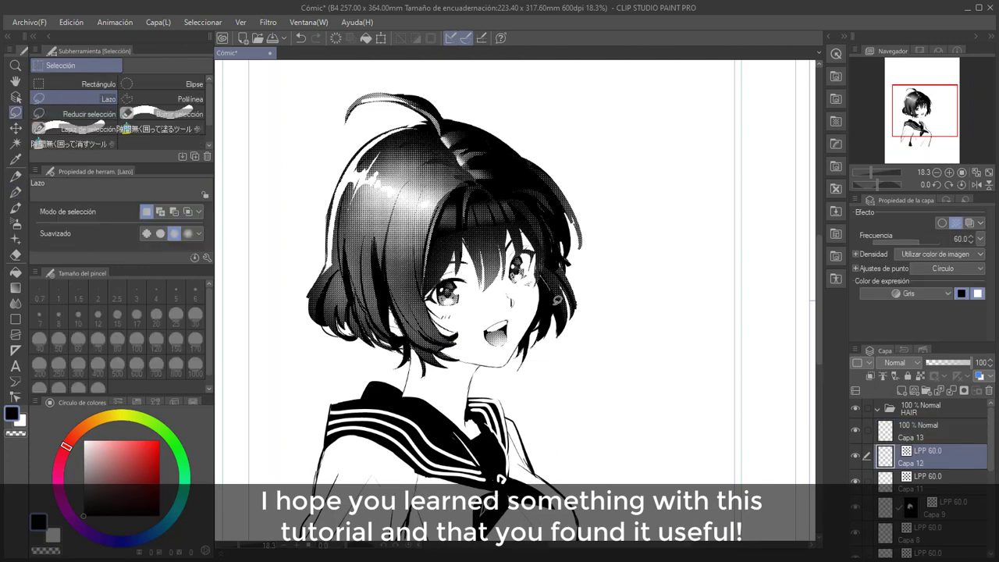
key(b)
mouse_move(557, 300)
mouse_down()
mouse_move(545, 296)
mouse_move(557, 306)
mouse_up()
key(ctrl+d)
Touch up the outer edge of the side hair with the Maru pen at size 30 and set the drawing colour to white
key(p)
click(84, 515)
click(83, 442)
key(x)
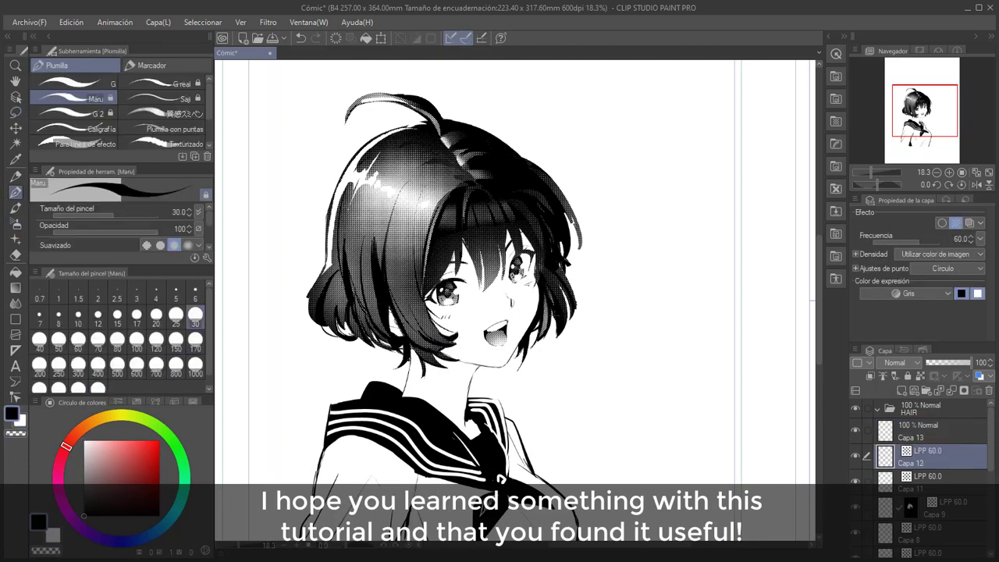
drag(618, 318, 575, 300)
scroll(486, 212, down, 2)
drag(818, 291, 819, 280)
click(83, 440)
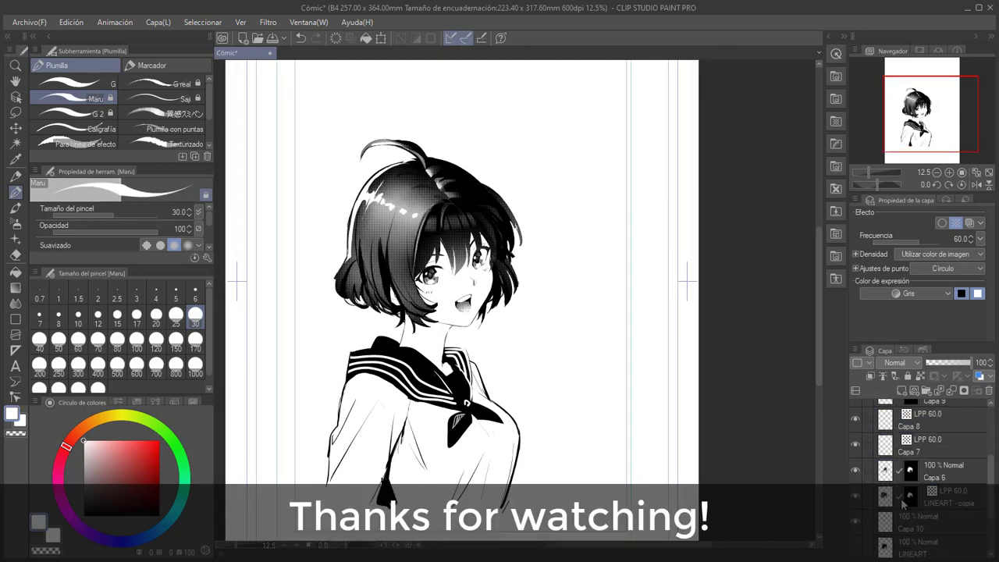
Select the Capa 10 layer above LINEART and switch the drawing colour to black
click(883, 498)
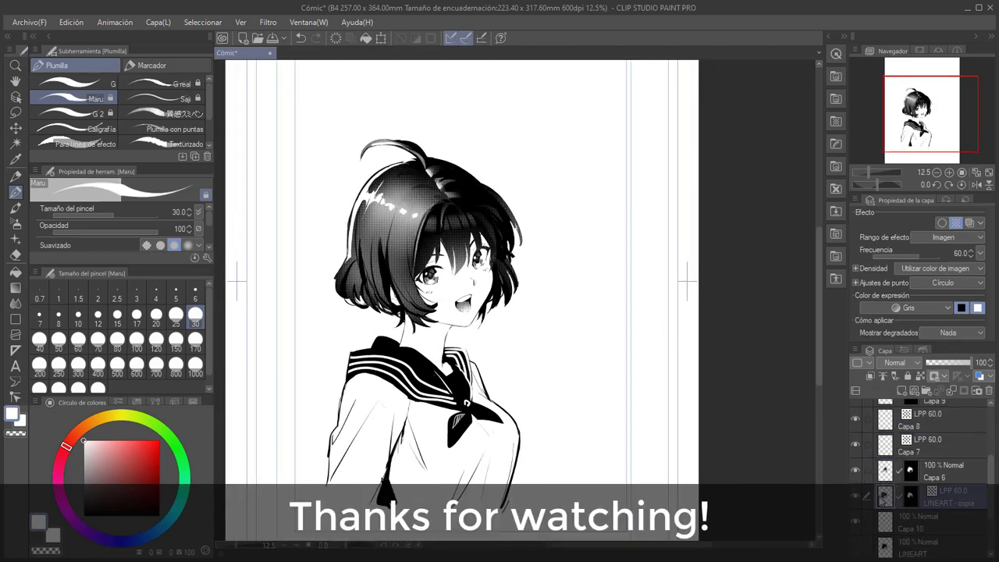
click(885, 540)
click(885, 522)
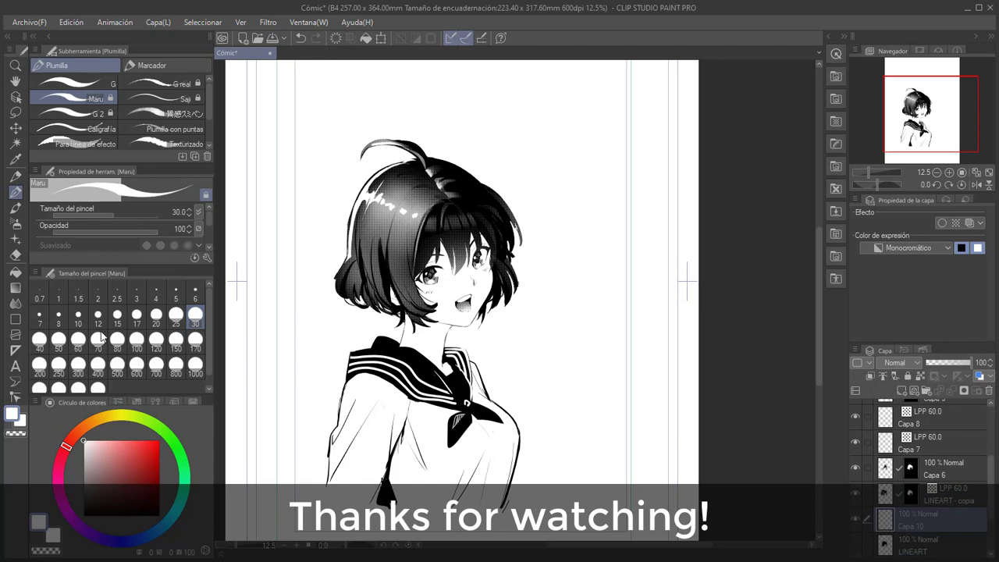
key(x)
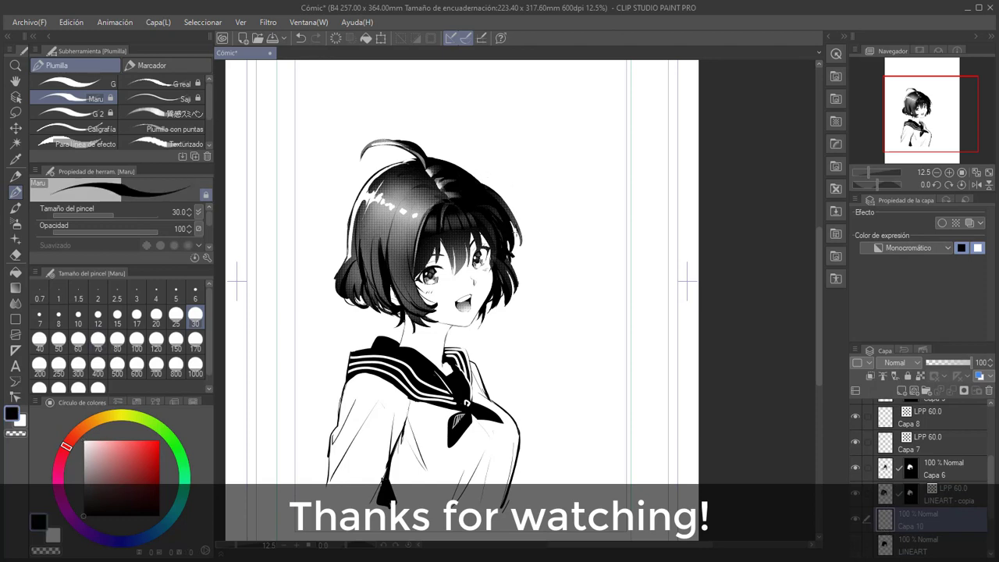